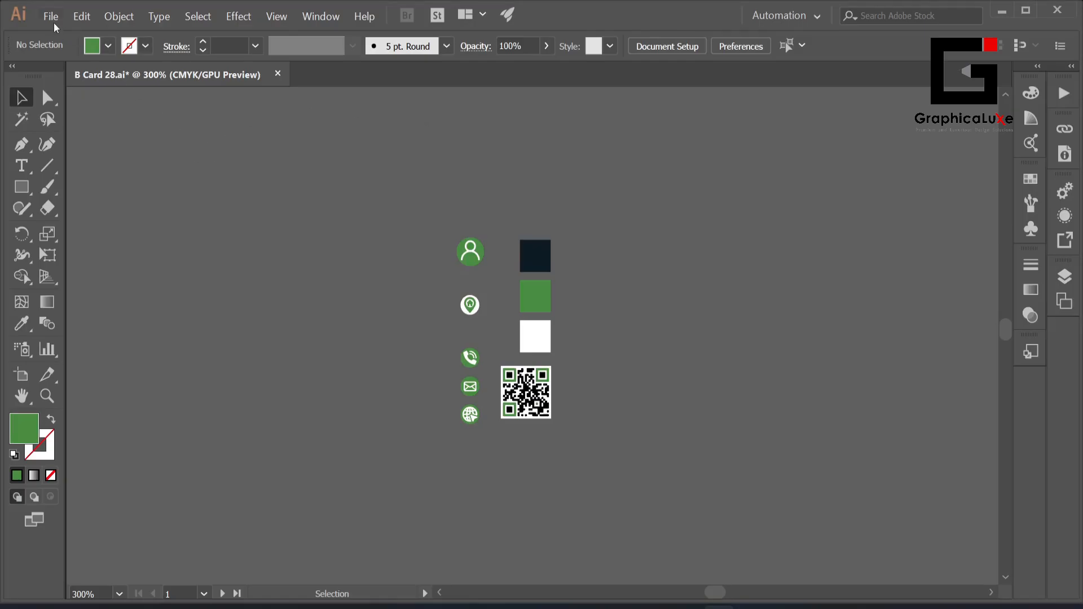
# Create a new document named "Business card", 3.5 × 2 in with 2 artboards, 0.125 in bleed and CMYK Color mode
pyautogui.click(93, 35)
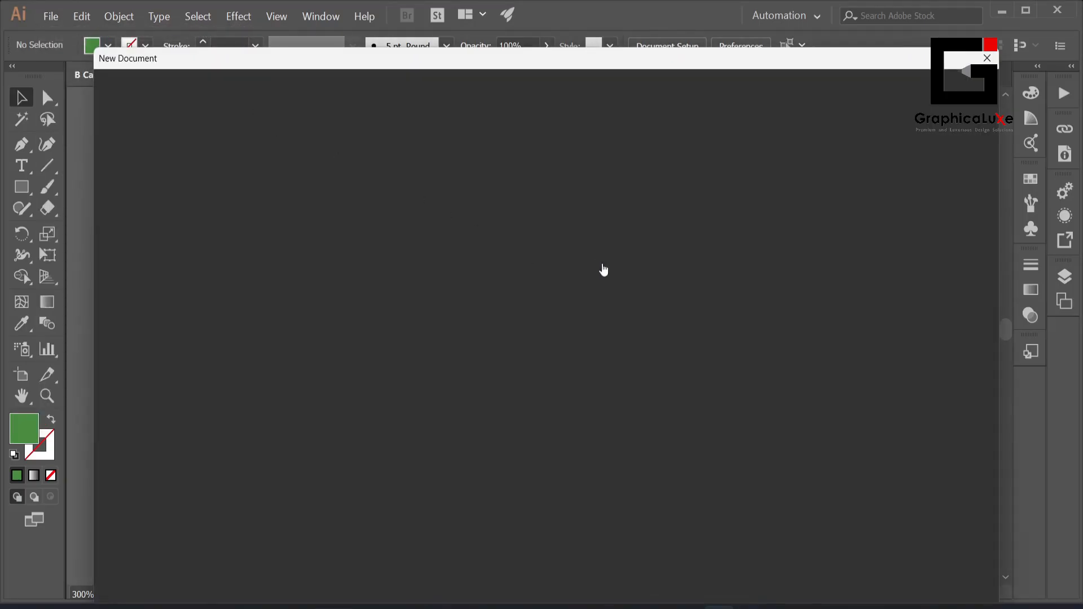
pyautogui.click(887, 169)
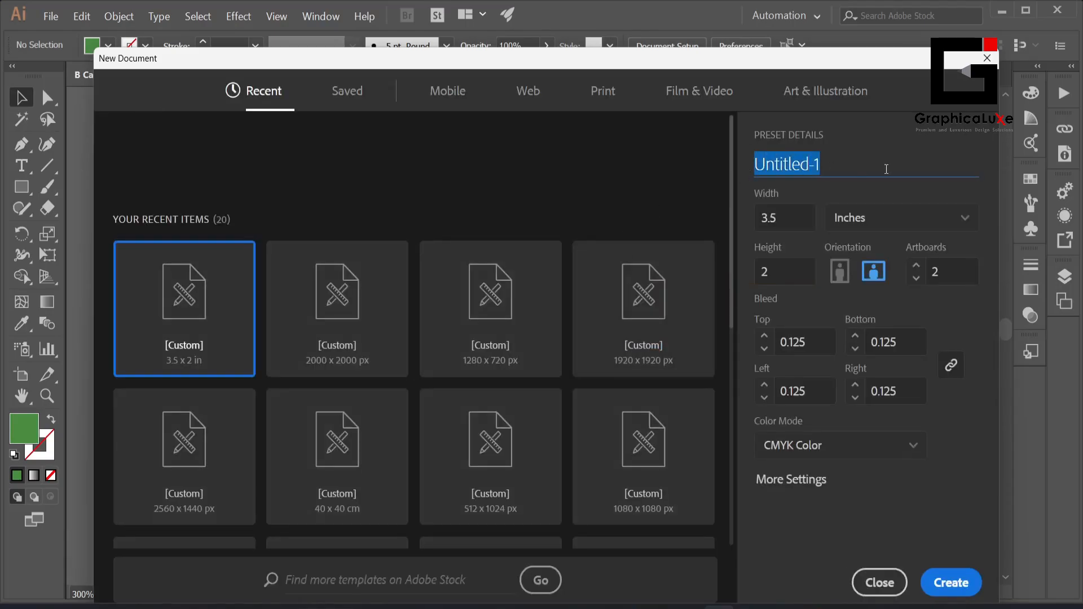
pyautogui.write('Business card')
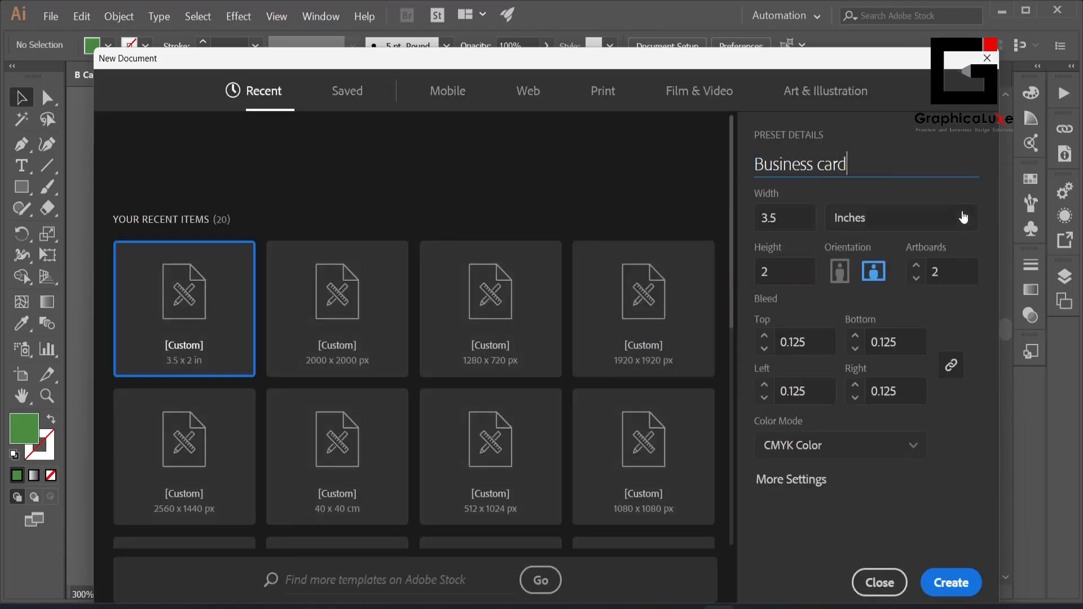
pyautogui.click(963, 218)
pyautogui.click(955, 308)
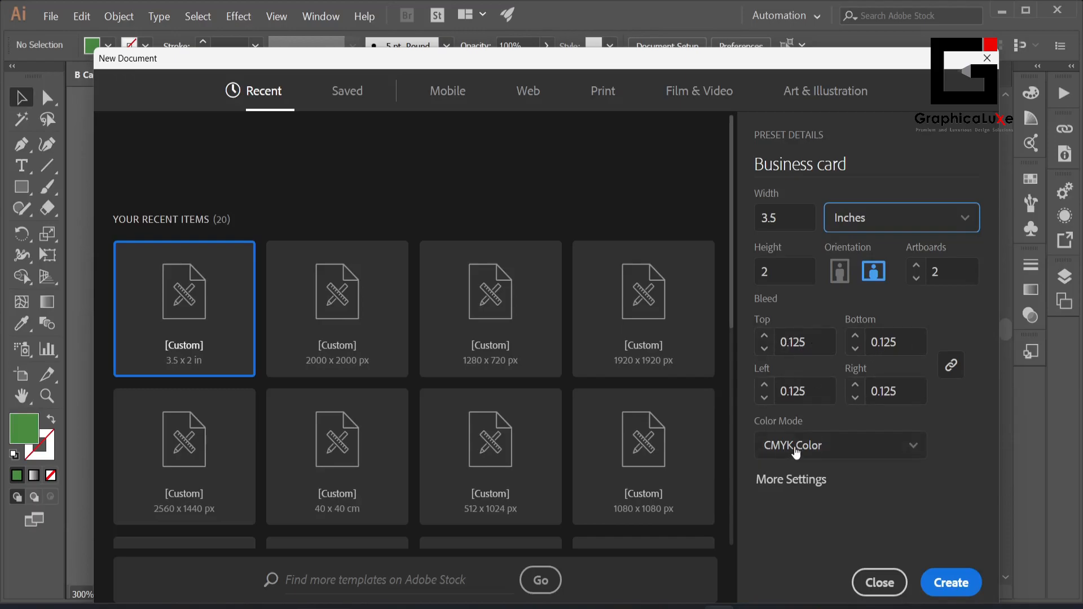
pyautogui.click(913, 446)
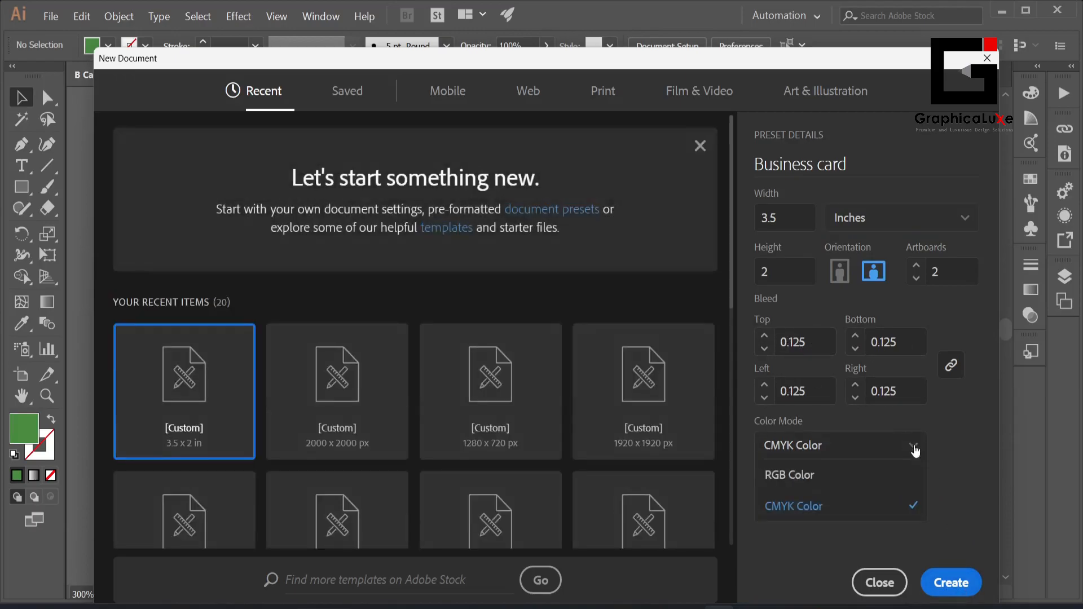
pyautogui.click(847, 512)
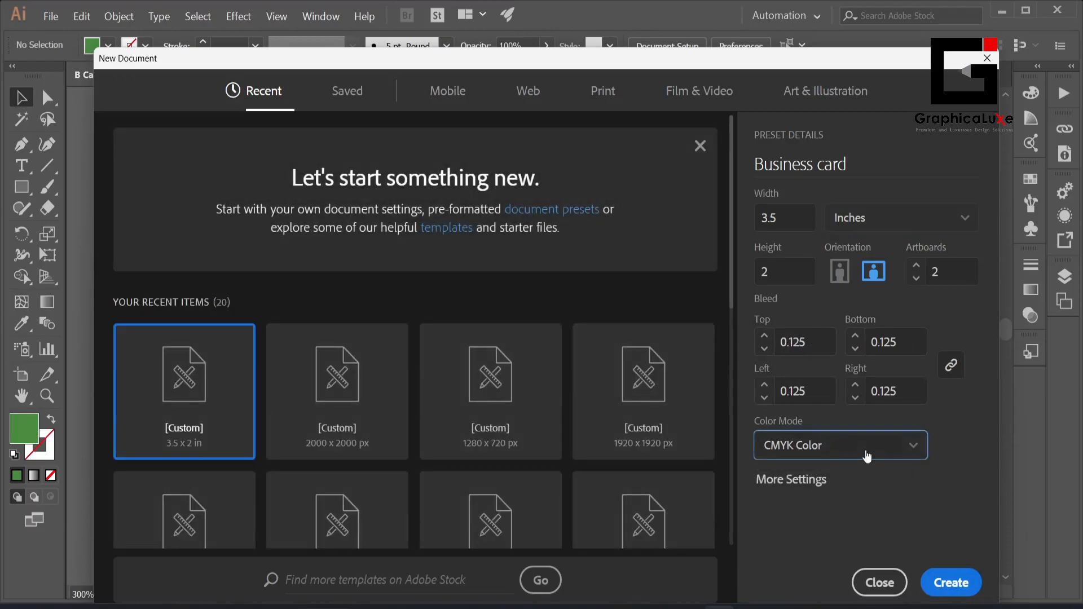
pyautogui.click(948, 583)
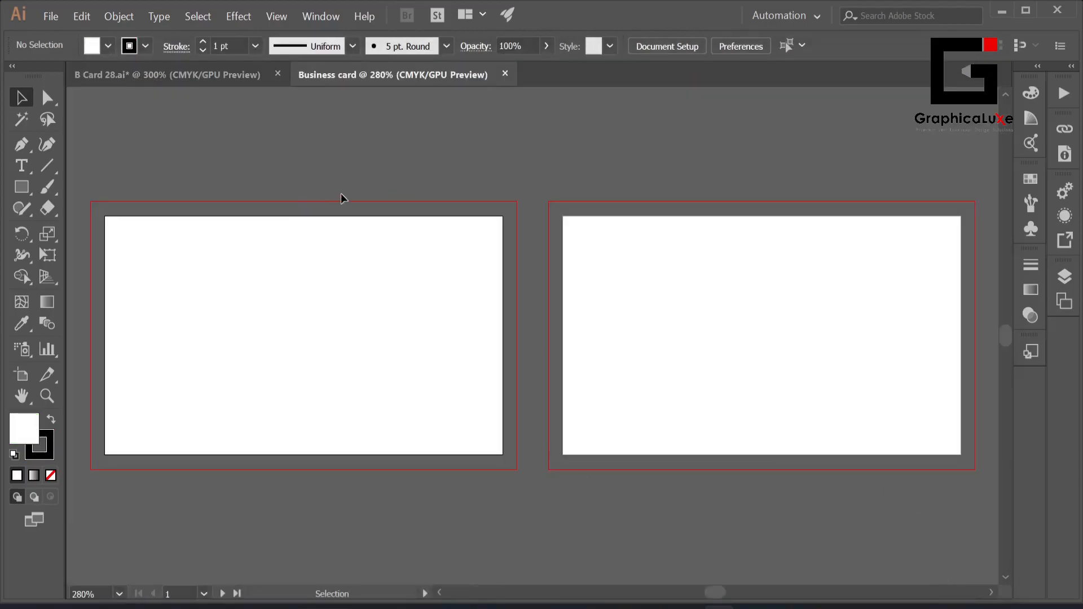
# Copy the contact icons, color swatches and QR code from B Card 28.ai and place them beside the first artboard of the new document
pyautogui.moveTo(246, 229); pyautogui.dragTo(408, 230)
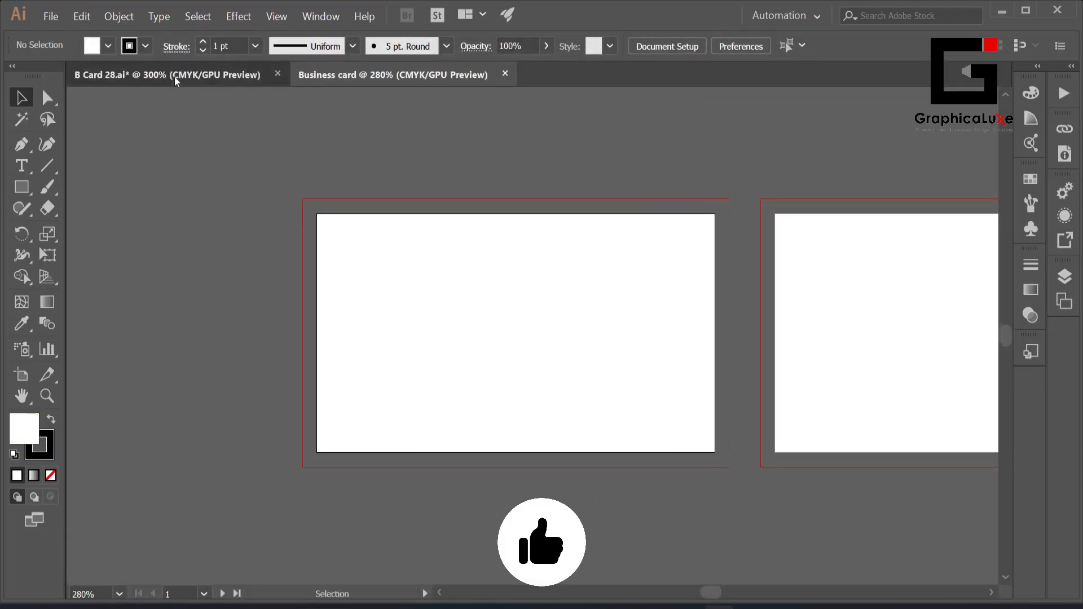
pyautogui.click(175, 76)
pyautogui.moveTo(510, 257); pyautogui.dragTo(258, 248)
pyautogui.click(290, 154)
pyautogui.moveTo(487, 170); pyautogui.dragTo(469, 176)
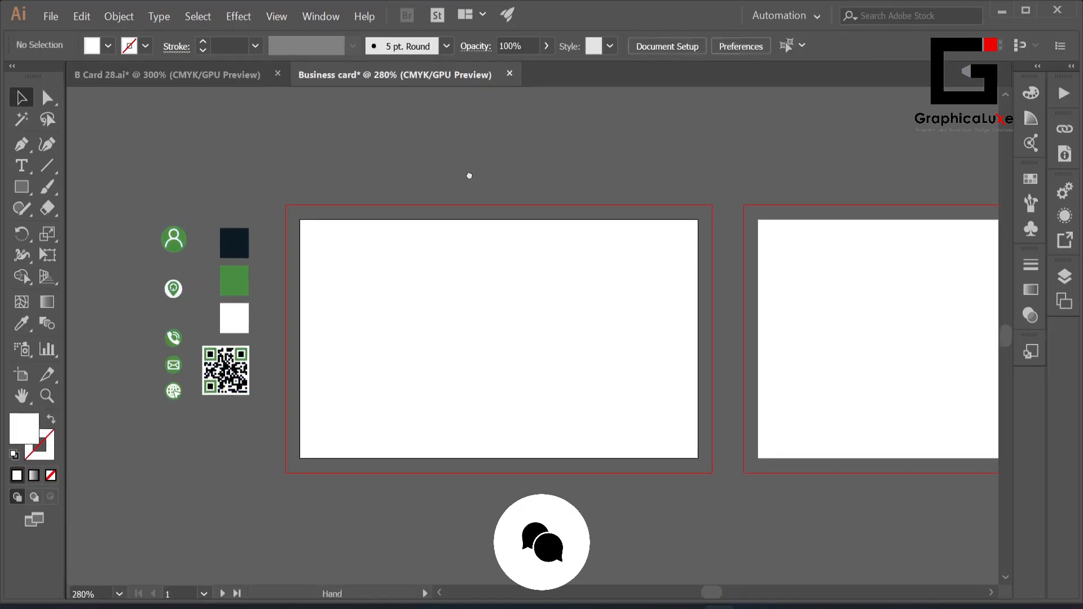
# Draw a white 3.5 × 2 in rectangle on the first artboard
pyautogui.click(21, 187)
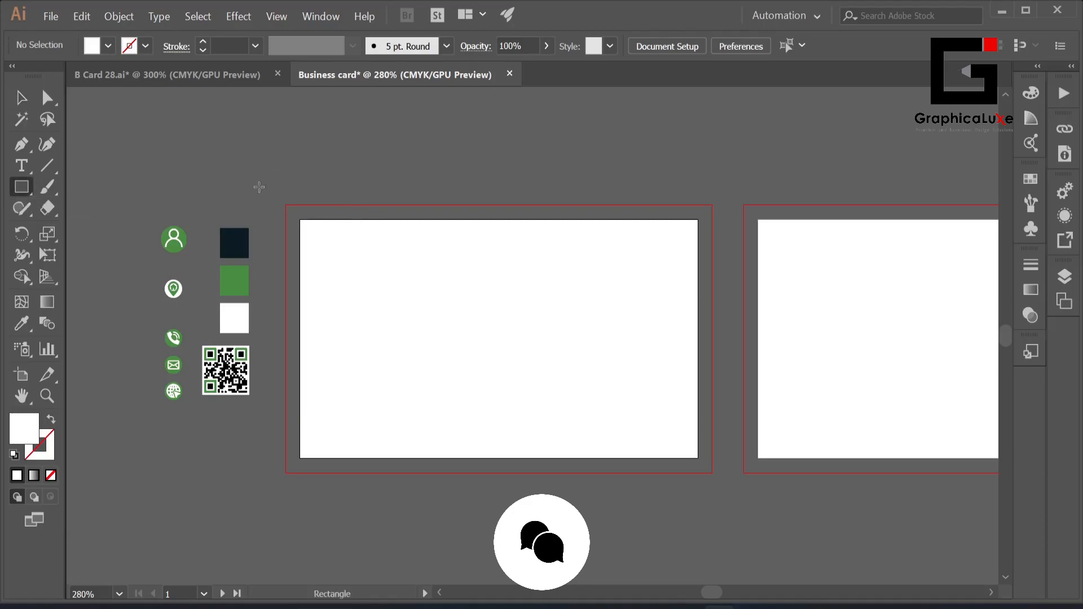
pyautogui.click(338, 226)
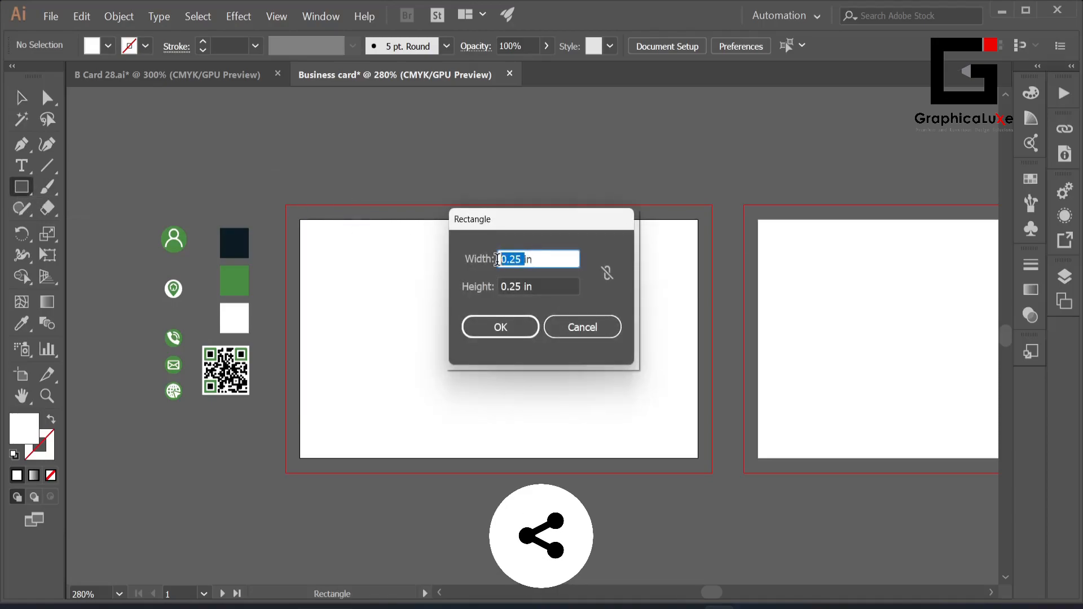
pyautogui.write('3')
pyautogui.press('Tab')
pyautogui.write('2')
pyautogui.click(519, 327)
# Center the full-size rectangle horizontally and vertically on the first artboard
pyautogui.click(29, 99)
pyautogui.moveTo(501, 290); pyautogui.dragTo(471, 289)
pyautogui.click(671, 46)
pyautogui.click(634, 94)
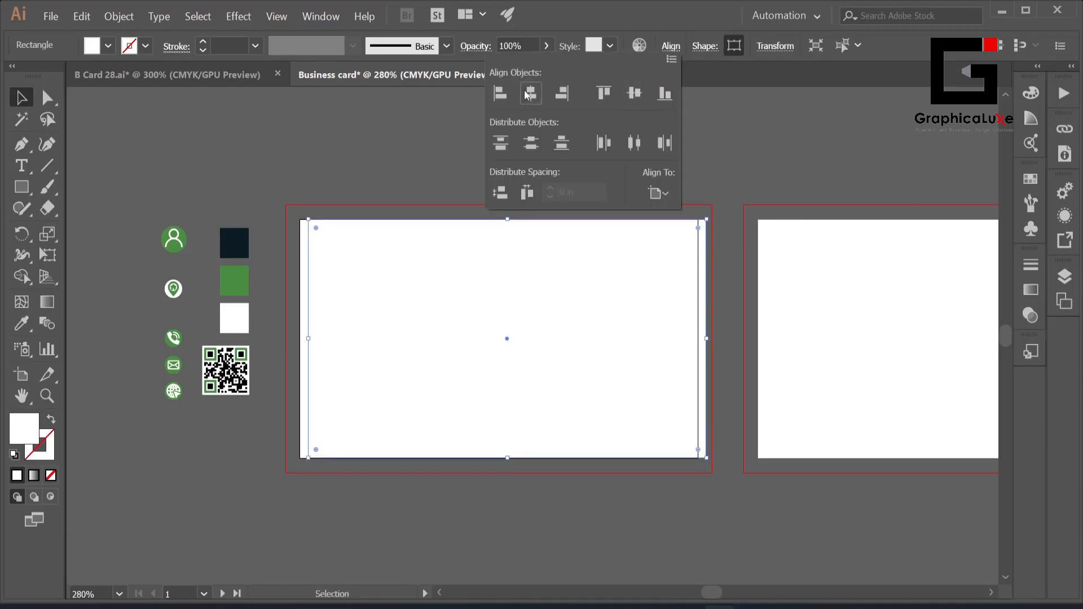
pyautogui.click(530, 93)
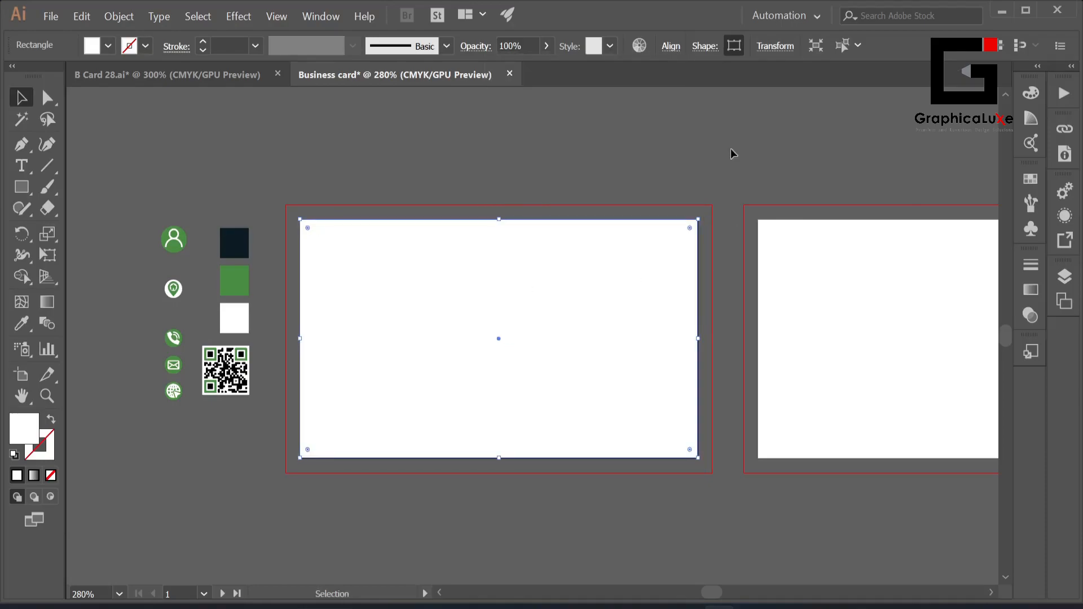
pyautogui.click(574, 188)
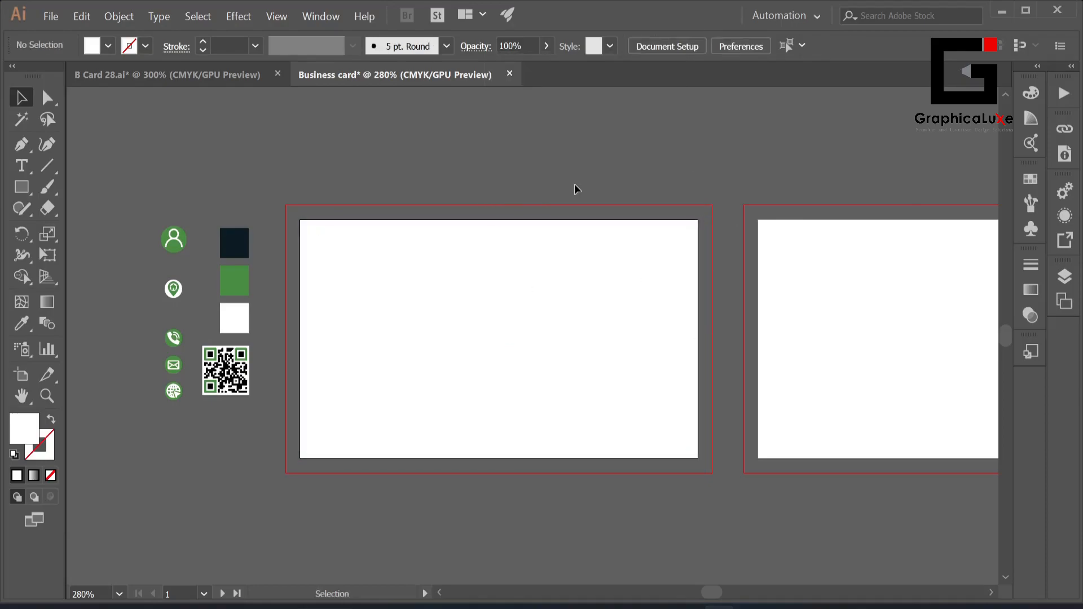
# Draw a second rectangle on the first artboard, 3.25 in wide and about 1.75 in high
pyautogui.click(22, 187)
pyautogui.click(358, 263)
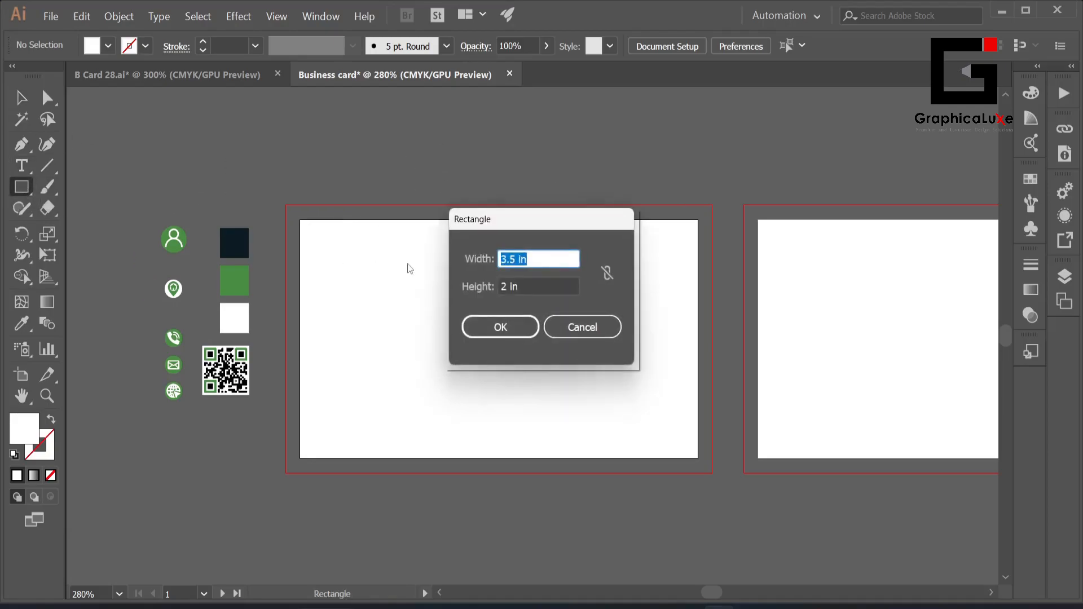
pyautogui.click(513, 261)
pyautogui.press('BackSpace')
pyautogui.press('BackSpace')
pyautogui.doubleClick(506, 287)
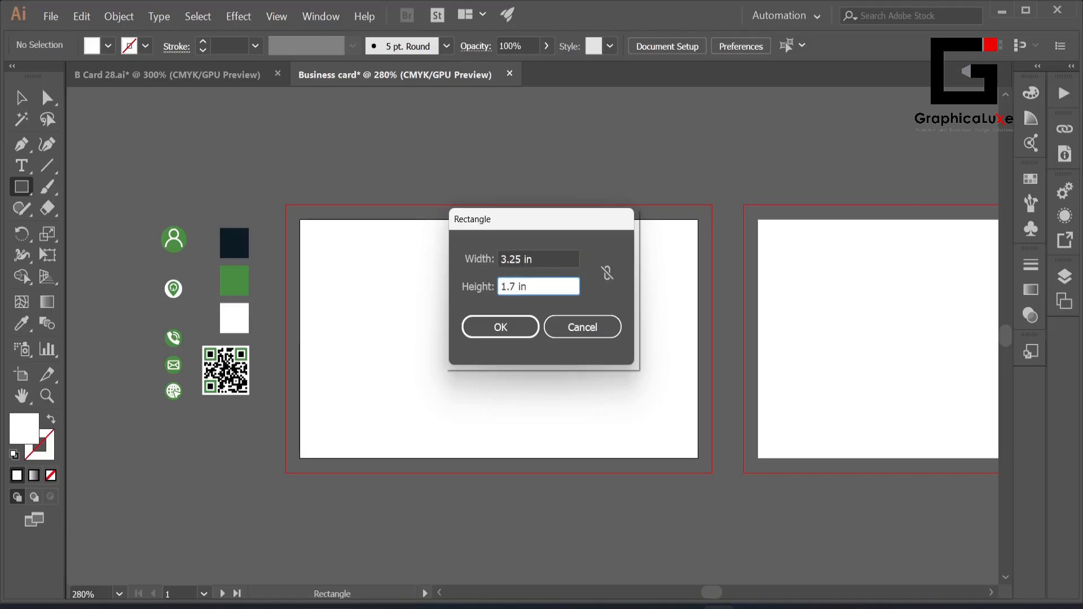
pyautogui.click(500, 327)
# Align the smaller rectangle to the artboard, centered both horizontally and vertically
pyautogui.press('v')
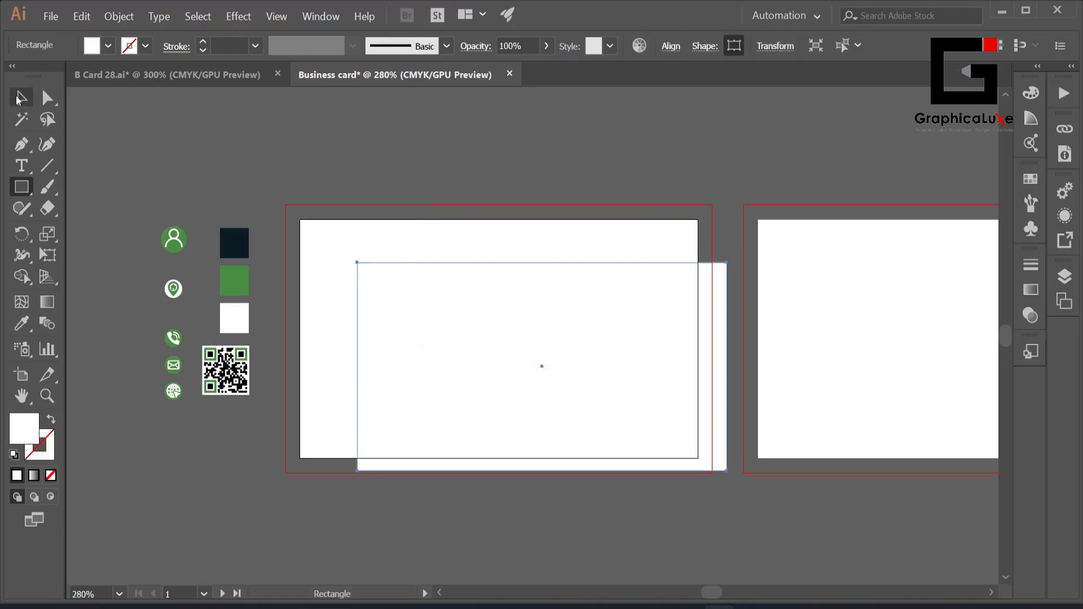
pyautogui.click(676, 53)
pyautogui.click(658, 193)
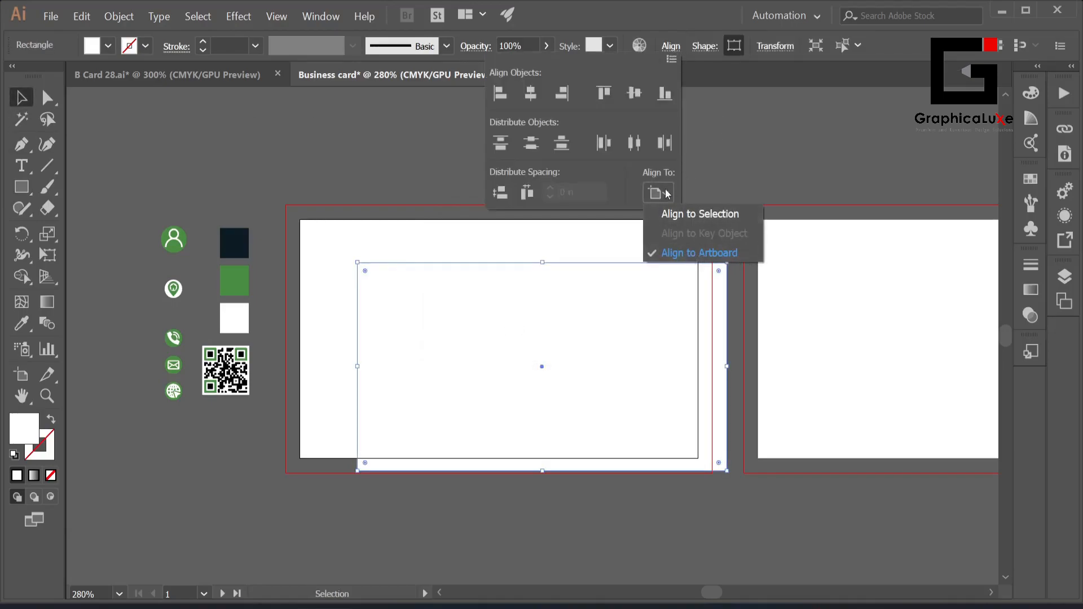
pyautogui.click(703, 257)
pyautogui.click(531, 95)
pyautogui.click(634, 93)
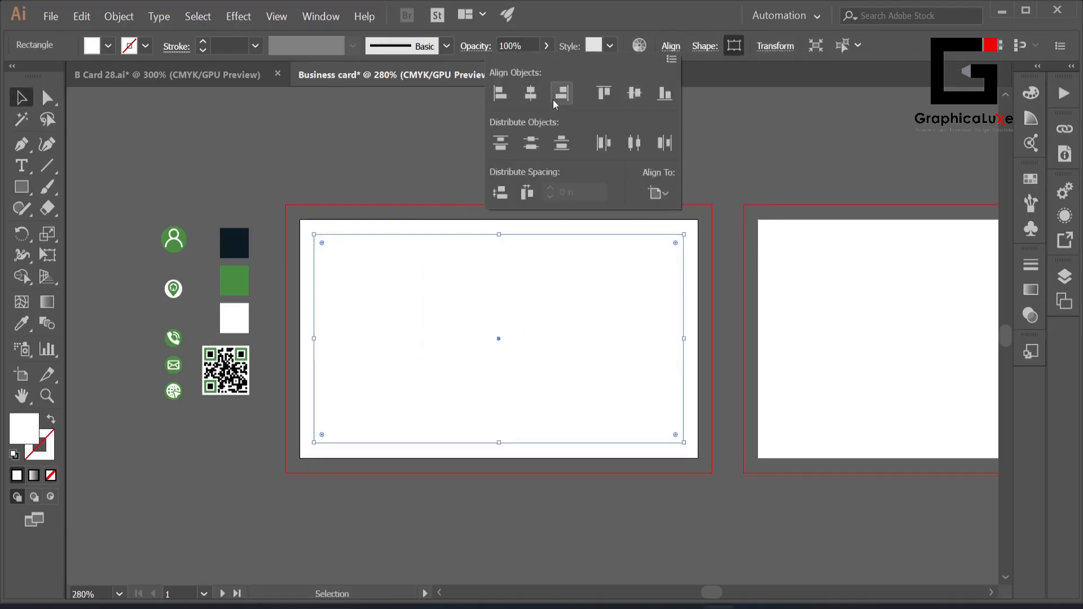
pyautogui.click(738, 148)
pyautogui.click(676, 161)
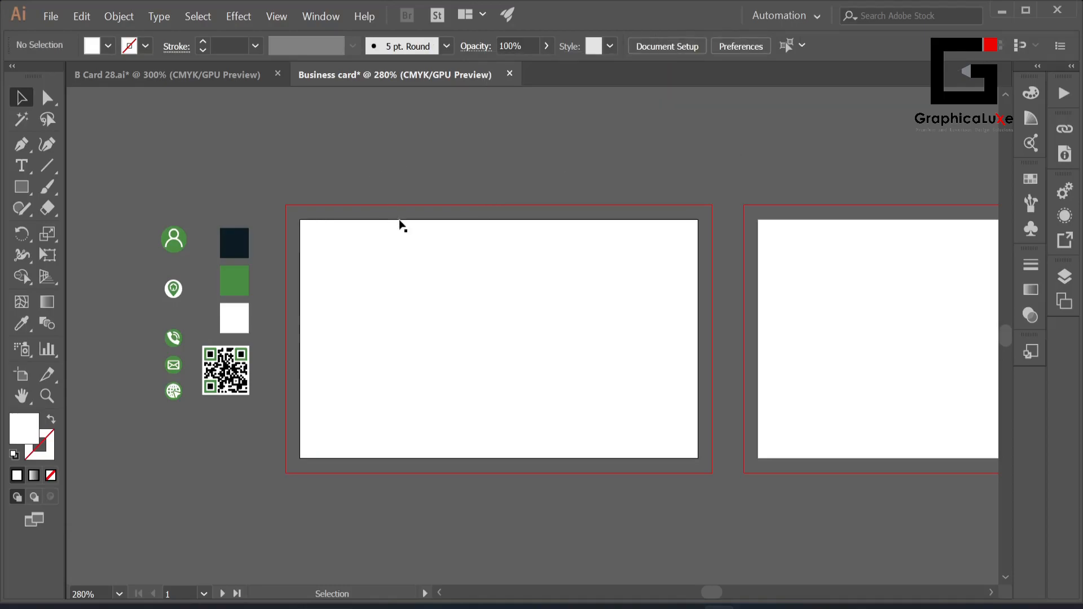
# Duplicate both rectangles from the first artboard onto the second artboard
pyautogui.moveTo(293, 220); pyautogui.dragTo(476, 479)
pyautogui.moveTo(407, 349); pyautogui.dragTo(866, 358)
pyautogui.click(608, 505)
# Convert the smaller inner rectangles on both artboards into guides
pyautogui.moveTo(455, 505); pyautogui.dragTo(720, 503)
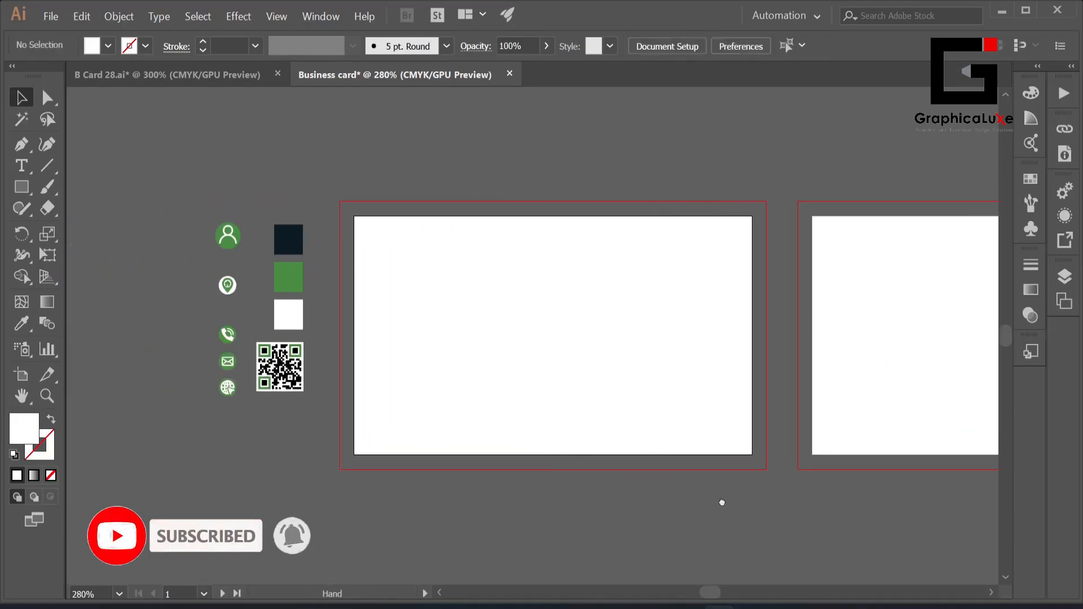
pyautogui.click(576, 324)
pyautogui.rightClick(575, 325)
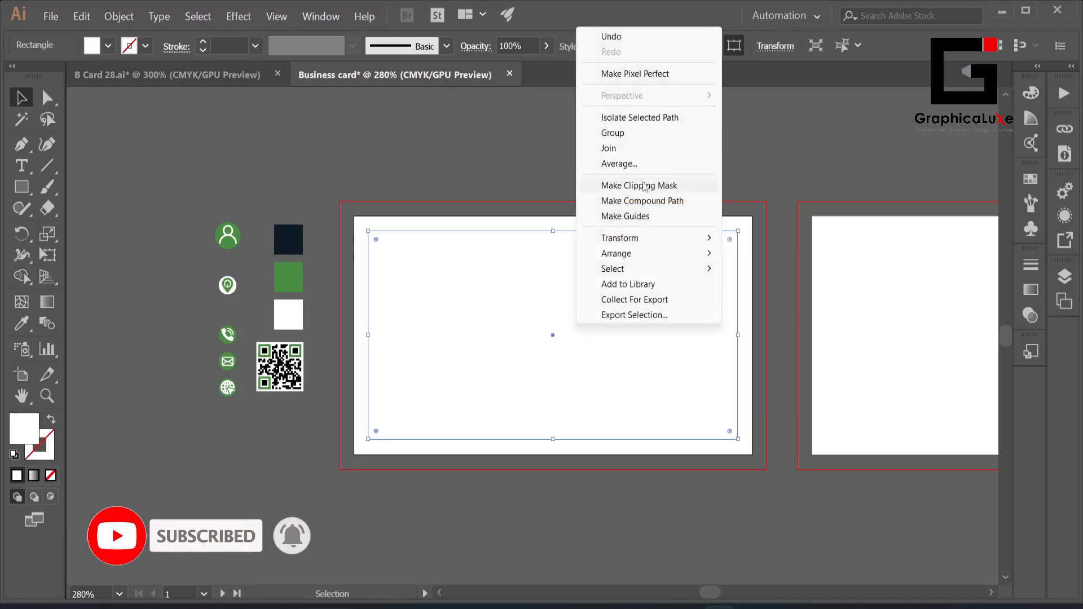
pyautogui.click(652, 217)
pyautogui.moveTo(798, 294); pyautogui.dragTo(465, 293)
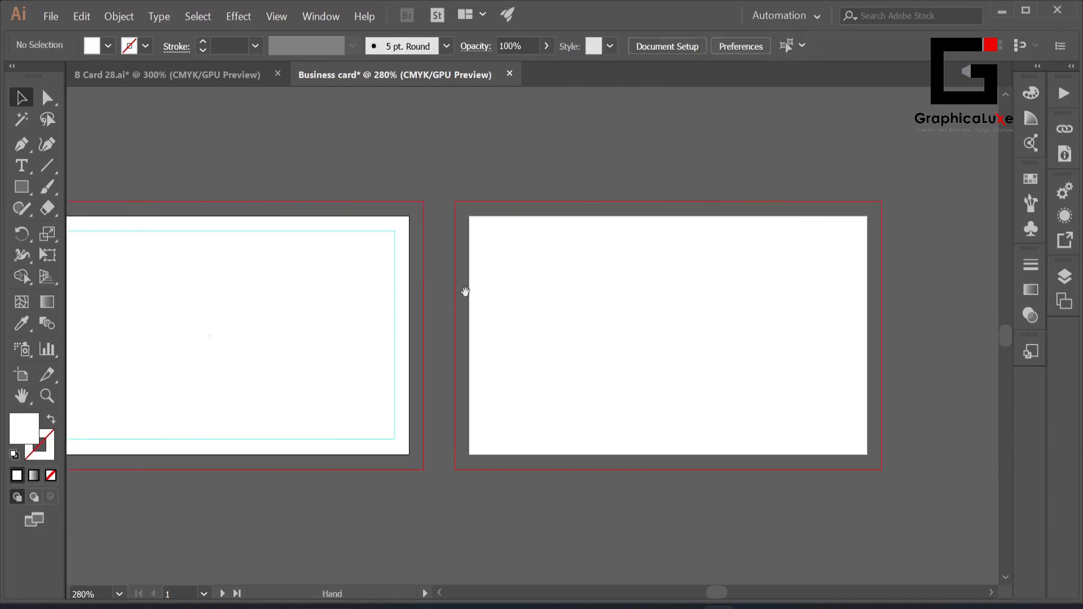
pyautogui.click(636, 299)
pyautogui.rightClick(636, 298)
pyautogui.click(695, 486)
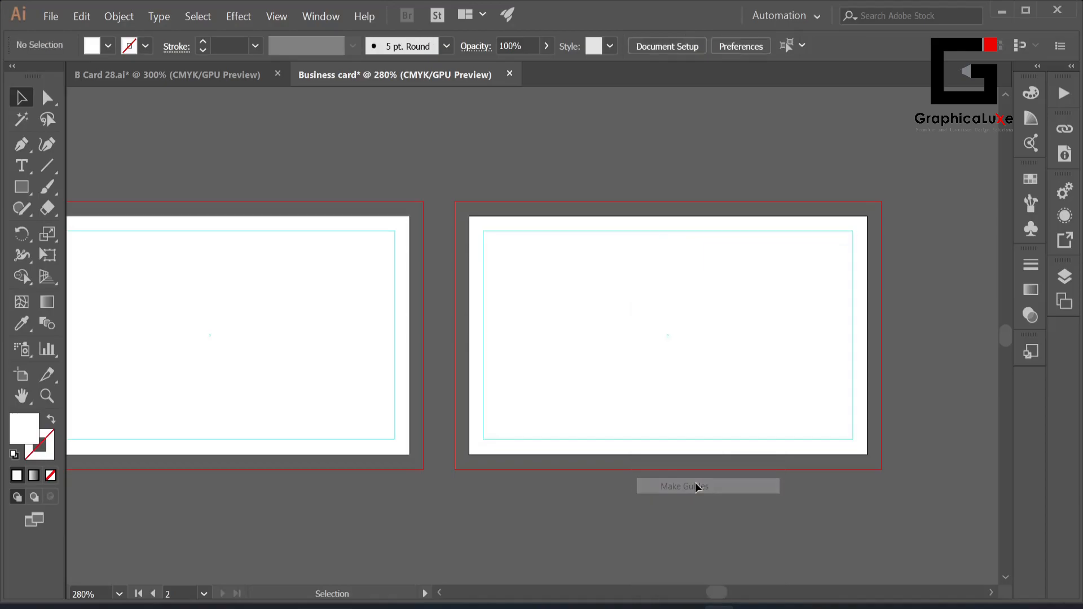
# Lock the white full-size background rectangle on the first artboard
pyautogui.moveTo(413, 493); pyautogui.dragTo(654, 488)
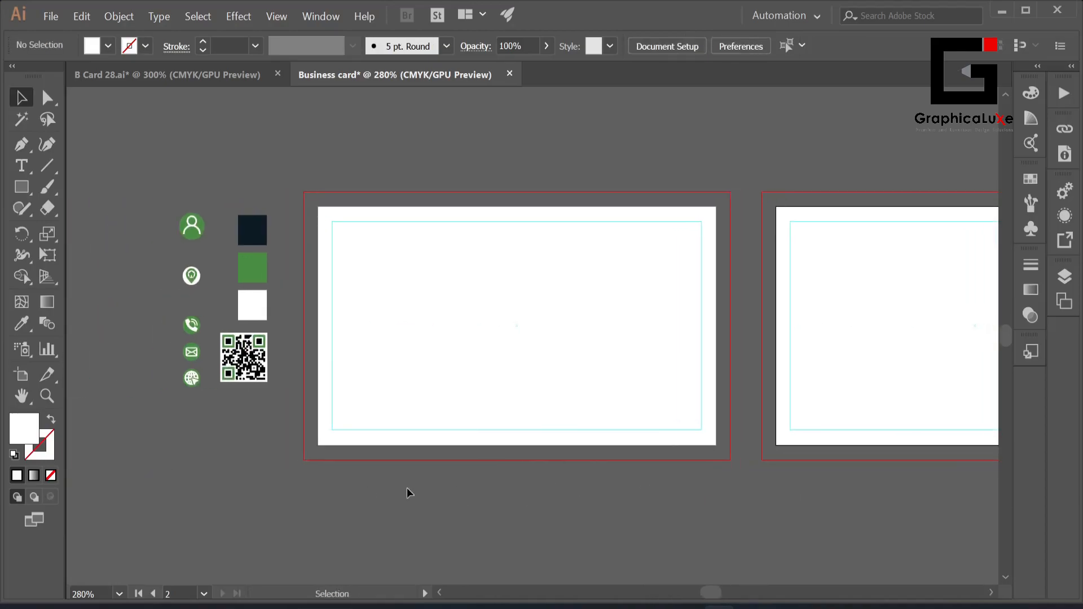
pyautogui.click(466, 282)
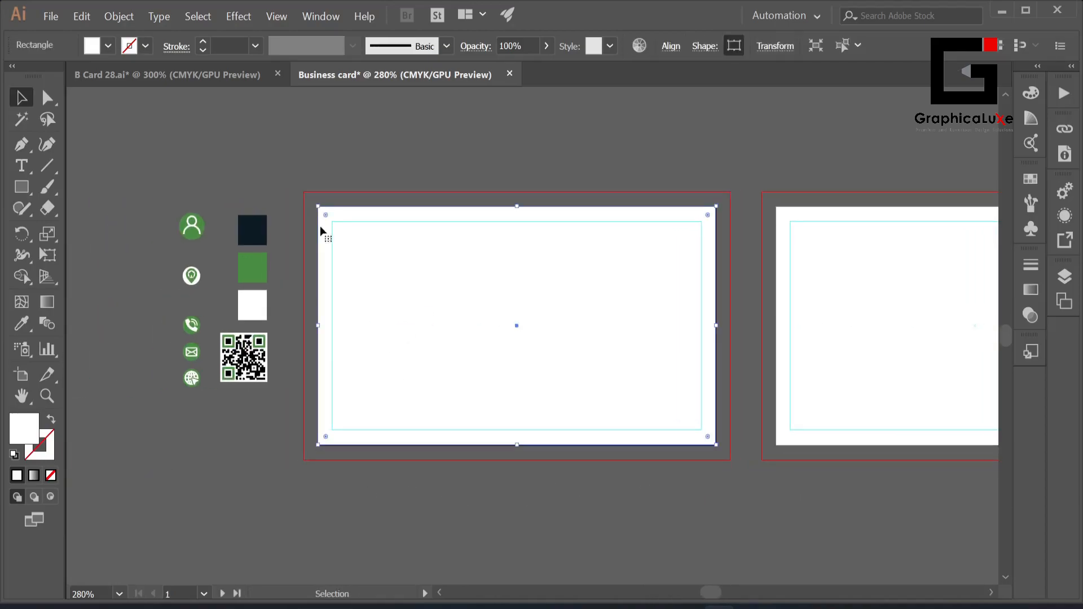
pyautogui.click(19, 324)
pyautogui.press('v')
pyautogui.click(286, 136)
pyautogui.click(441, 209)
pyautogui.click(119, 16)
pyautogui.moveTo(133, 102)
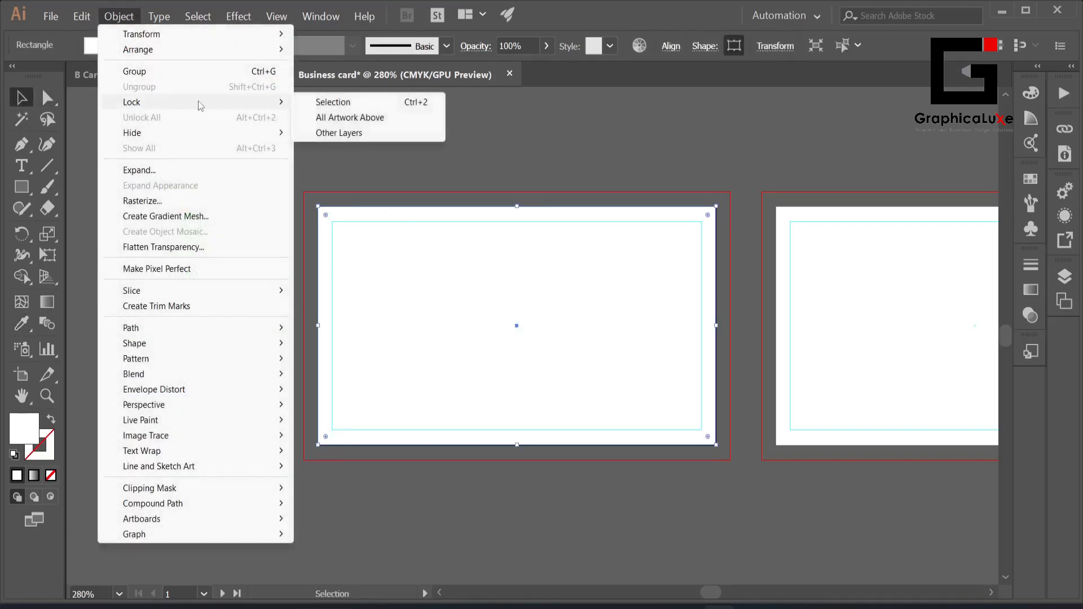
pyautogui.click(345, 102)
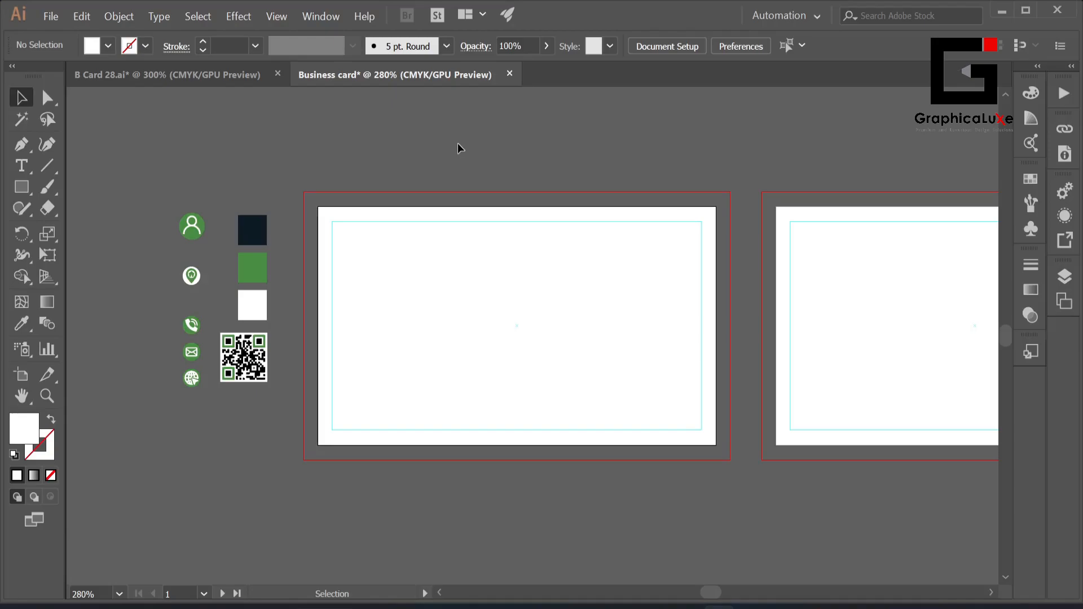
# Draw a closed Pen shape across the first card's lower part, its upper edge slanting down from Y 0.68 in to Y 1.33 in mid-card, and select it
pyautogui.click(21, 144)
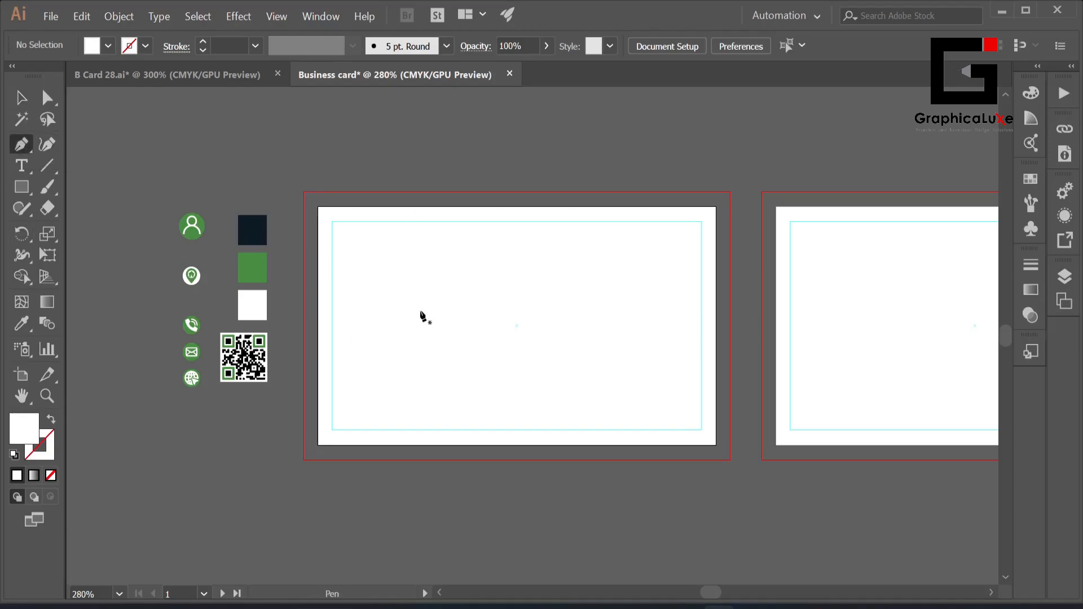
pyautogui.click(318, 288)
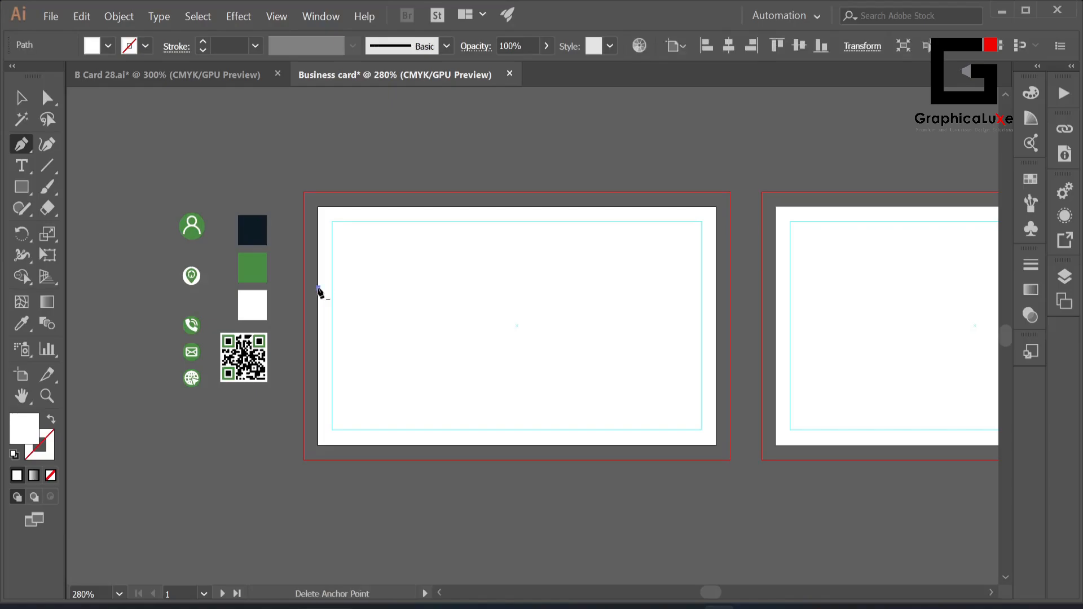
pyautogui.click(500, 288)
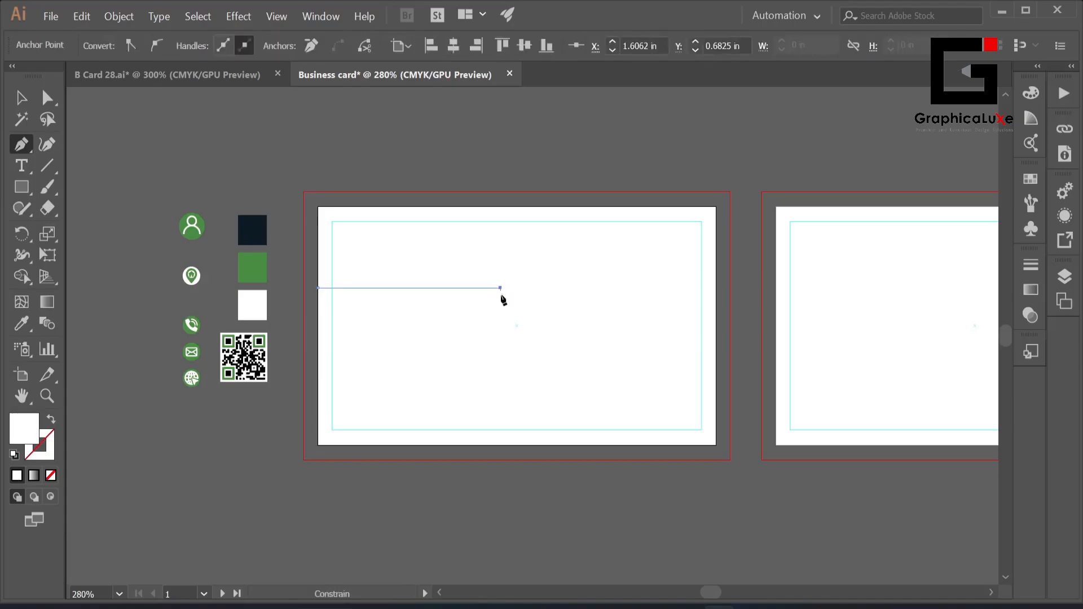
pyautogui.click(535, 366)
pyautogui.click(716, 366)
pyautogui.click(716, 445)
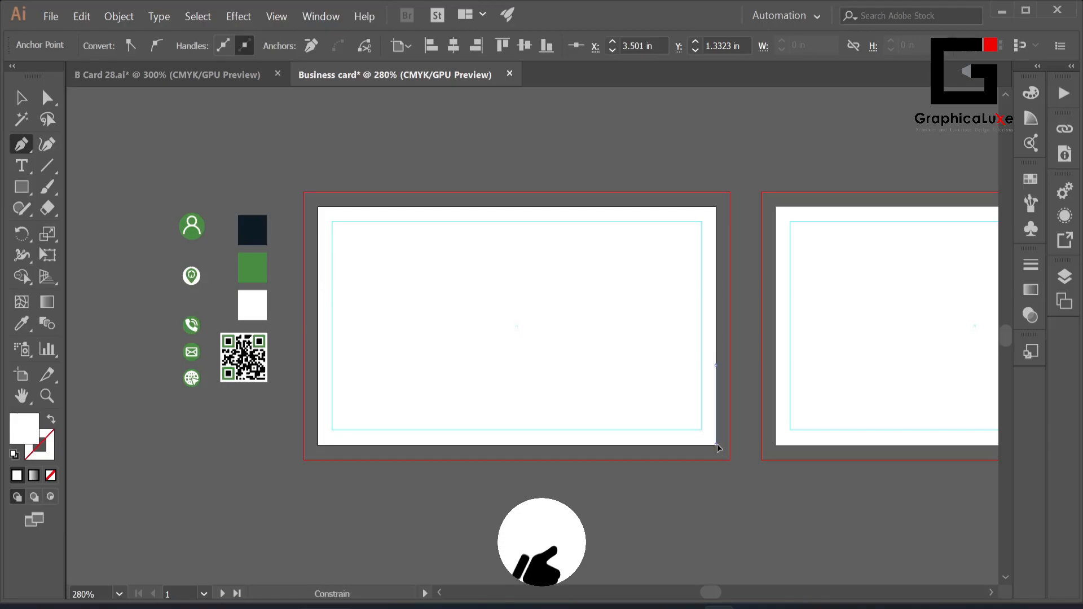
pyautogui.click(318, 445)
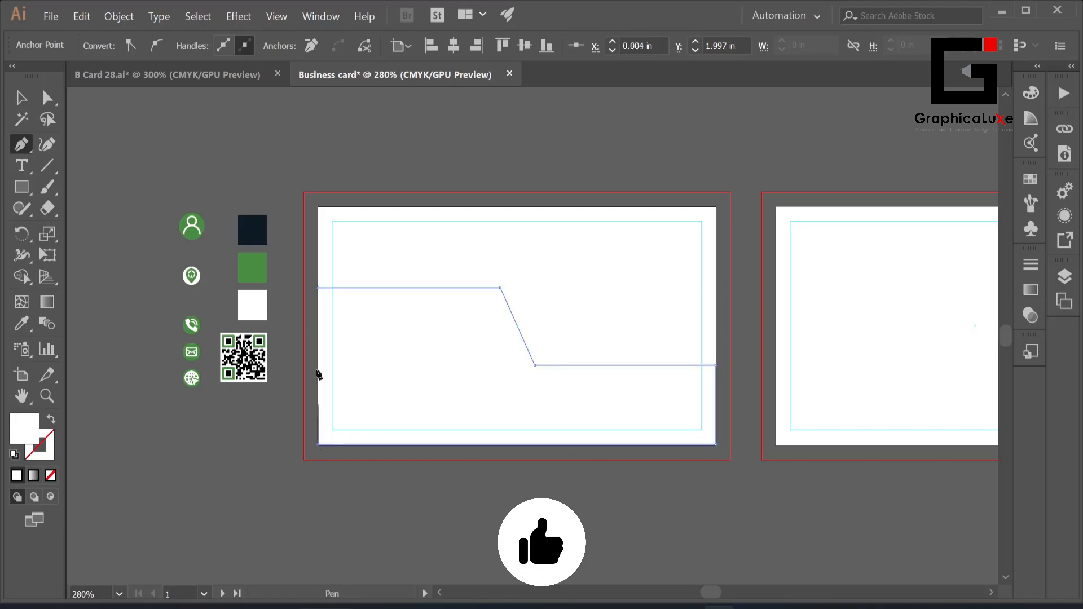
pyautogui.click(319, 289)
pyautogui.press('ctrl')
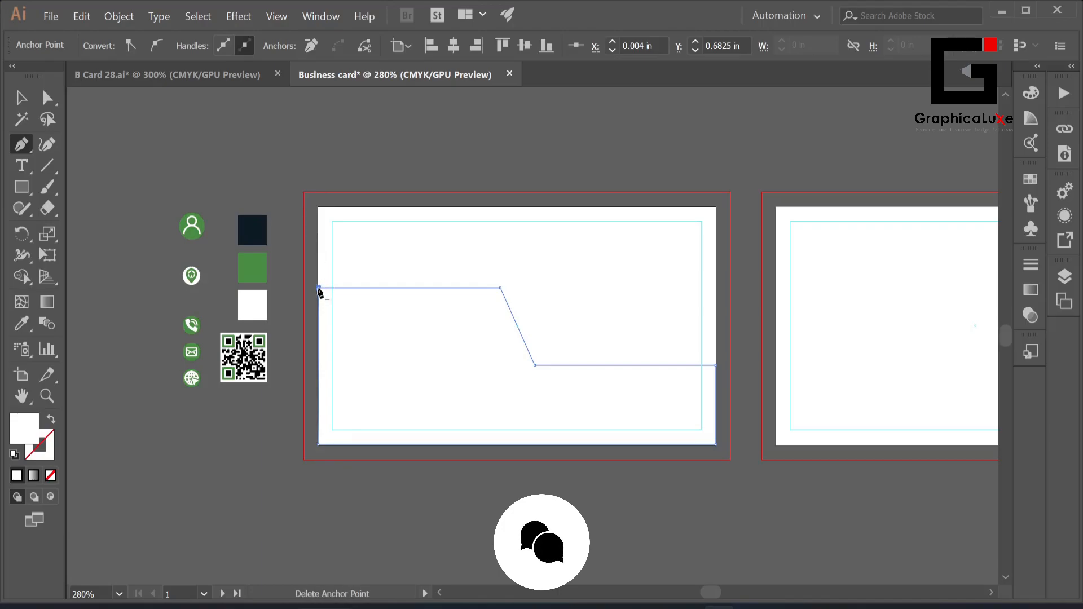
pyautogui.press('v')
pyautogui.click(335, 161)
pyautogui.click(356, 332)
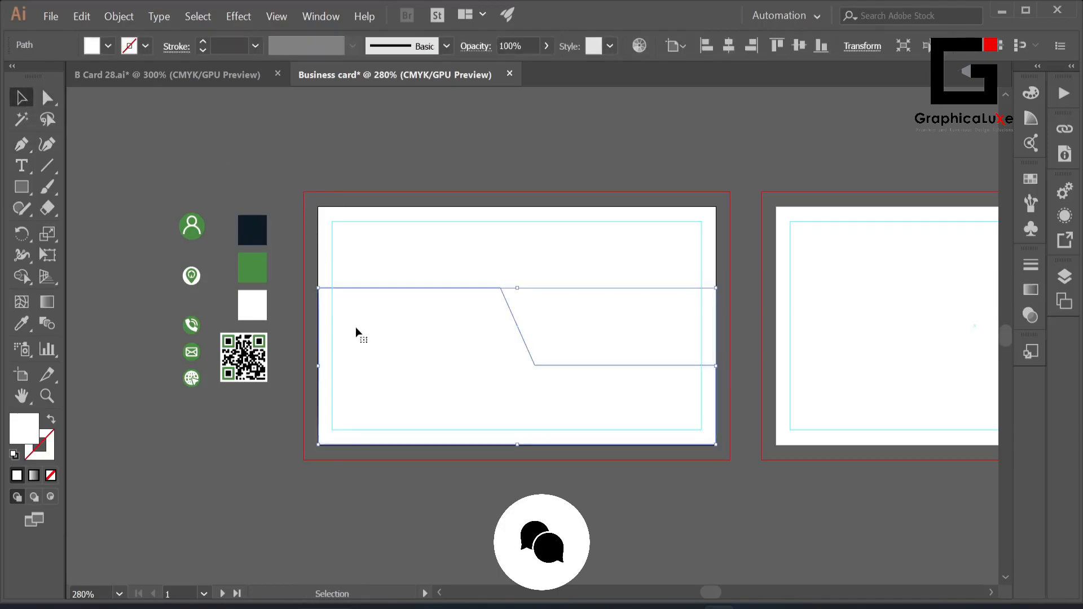
# Fill the Pen shape on the first card with the dark navy sampled from the swatch square beside the artboard
pyautogui.click(21, 323)
pyautogui.click(252, 229)
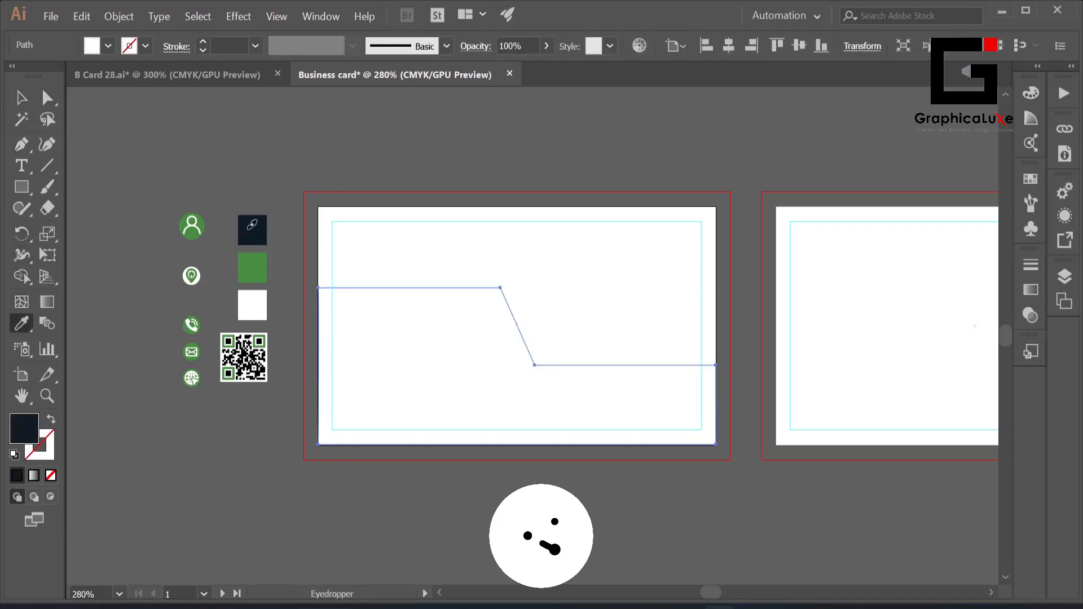
pyautogui.press('v')
pyautogui.click(384, 150)
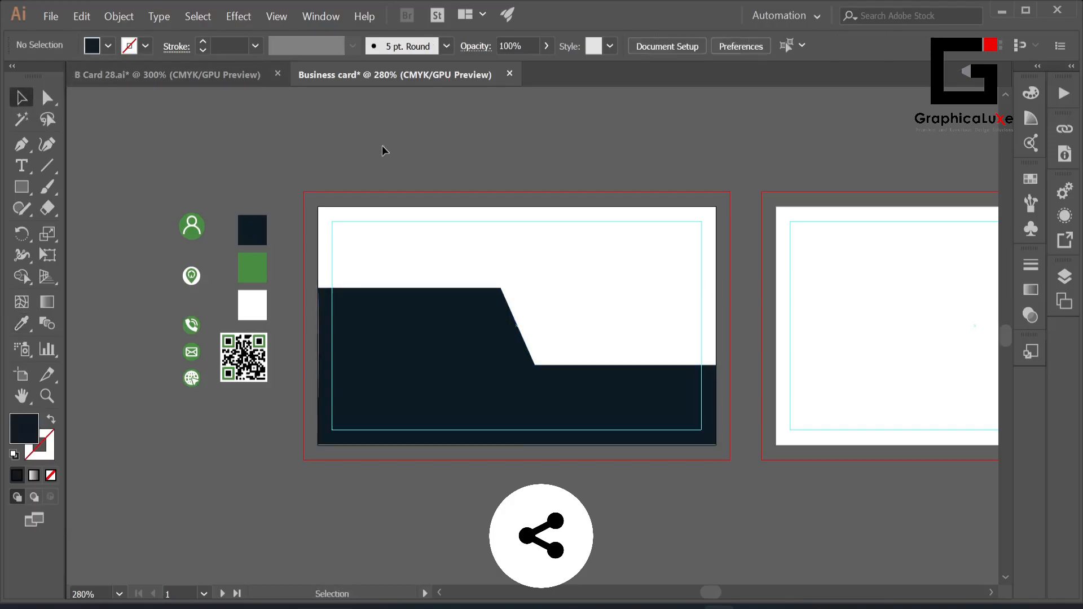
# Move the dark shape's upper-left anchor point onto the first card's left edge to close the thin white gap
pyautogui.scroll(6, 307, 333)
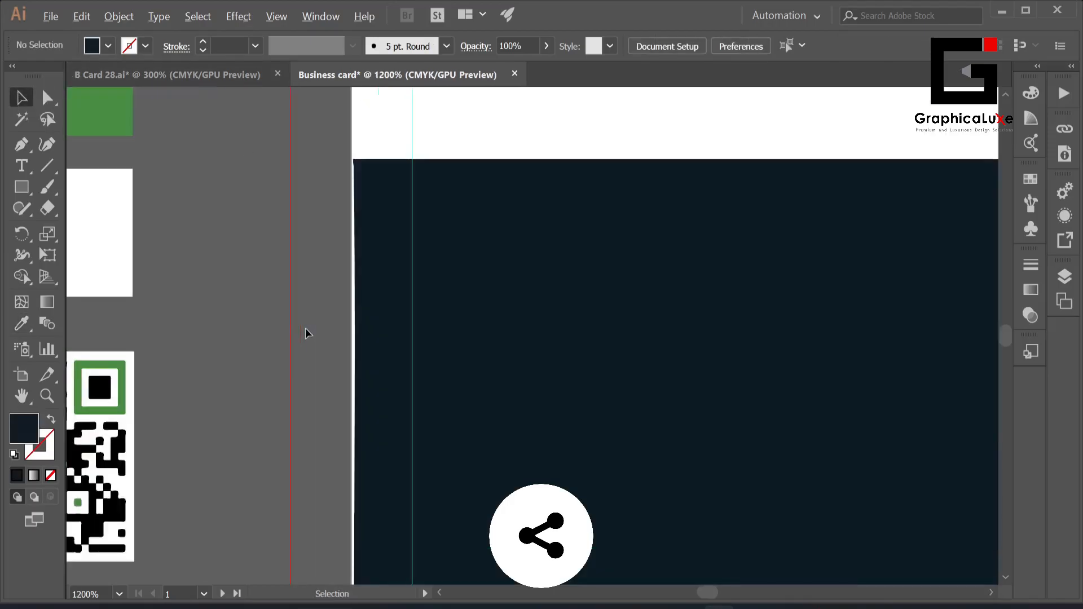
pyautogui.moveTo(319, 288); pyautogui.dragTo(287, 421)
pyautogui.press('a')
pyautogui.click(349, 254)
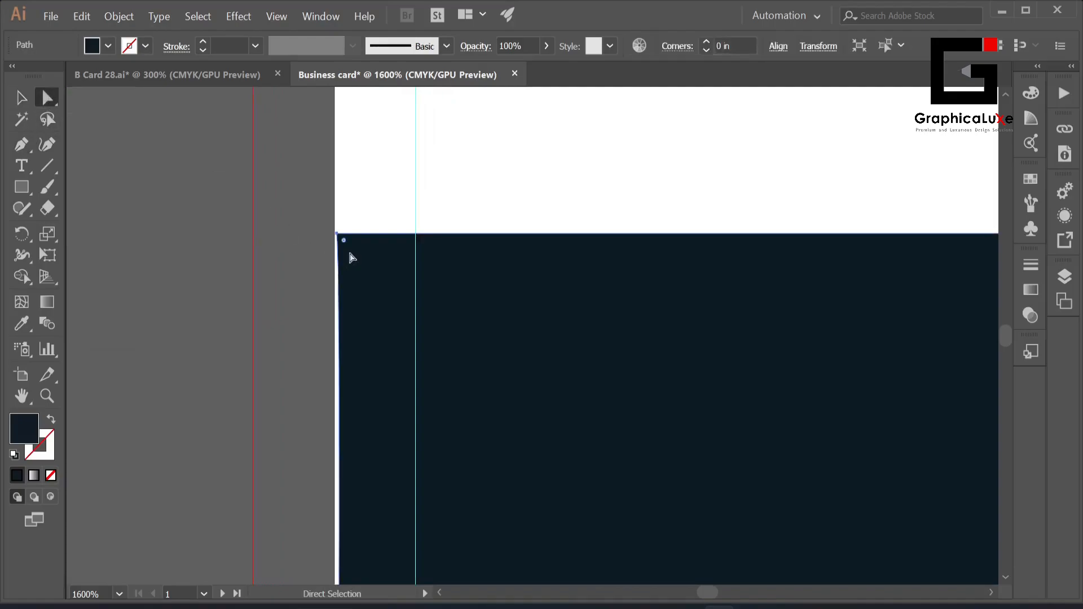
pyautogui.scroll(-3, 292, 372)
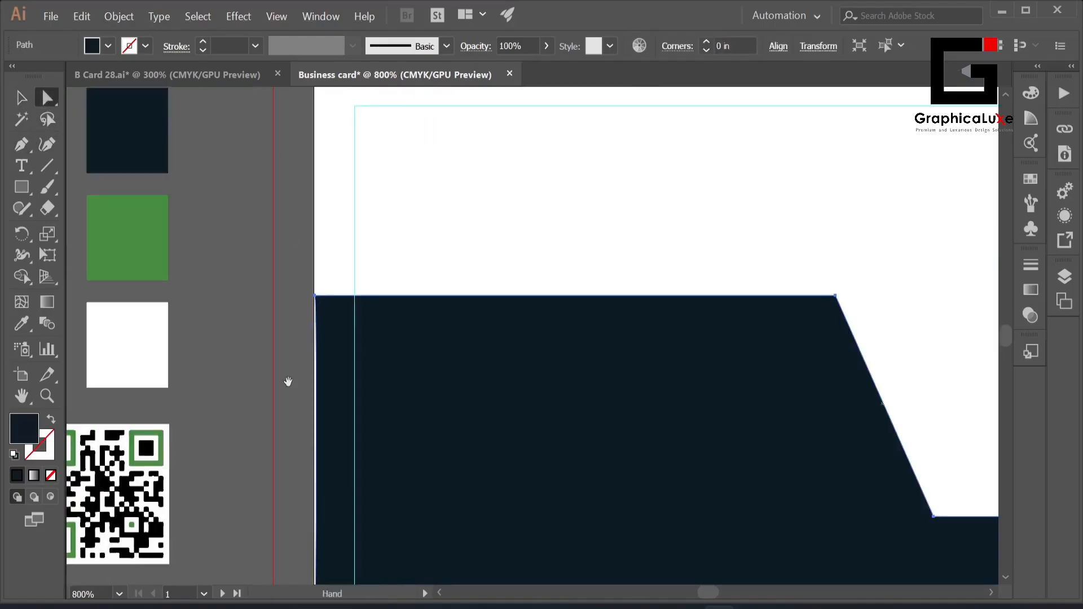
pyautogui.click(313, 353)
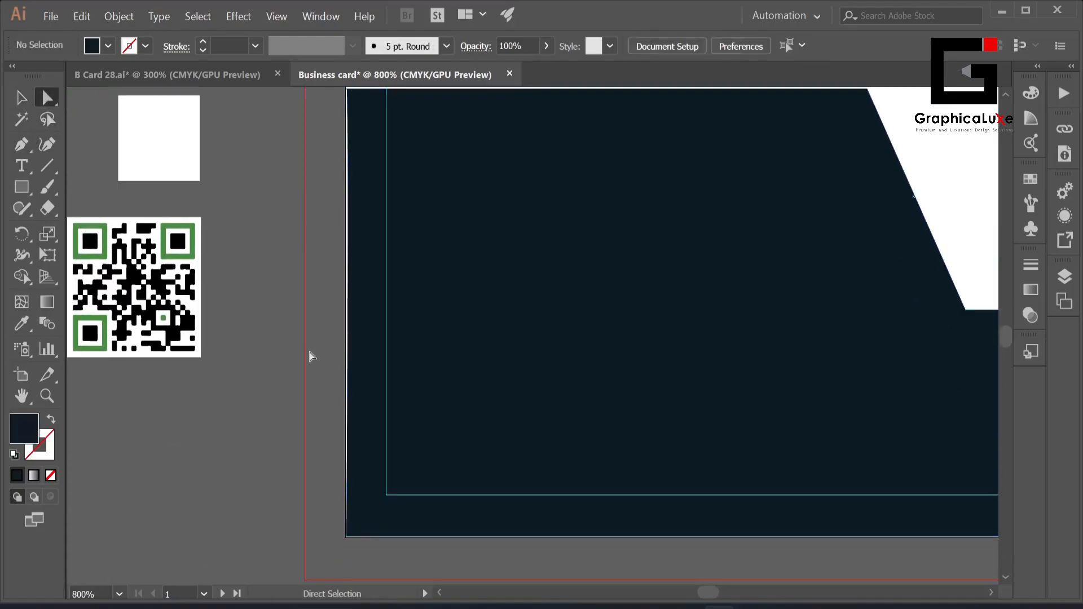
pyautogui.click(363, 305)
pyautogui.scroll(3, 359, 220)
pyautogui.click(348, 183)
pyautogui.moveTo(349, 183)
pyautogui.mouseDown()
pyautogui.moveTo(338, 199)
pyautogui.moveTo(347, 184)
pyautogui.mouseUp()
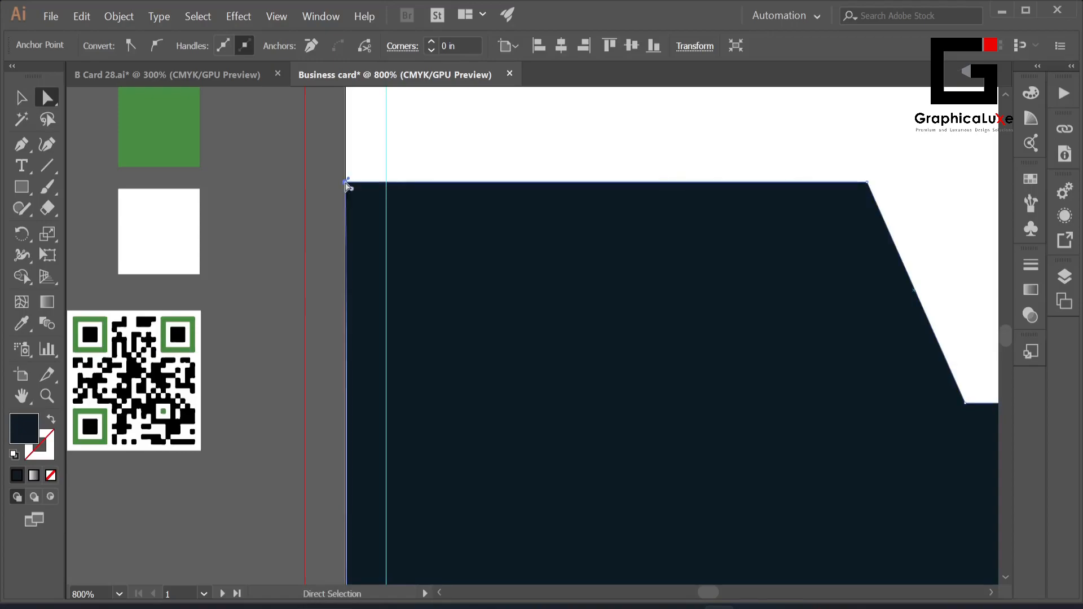
pyautogui.click(304, 214)
pyautogui.scroll(-1, 331, 262)
pyautogui.moveTo(310, 324); pyautogui.dragTo(239, 281)
pyautogui.scroll(-2, 367, 266)
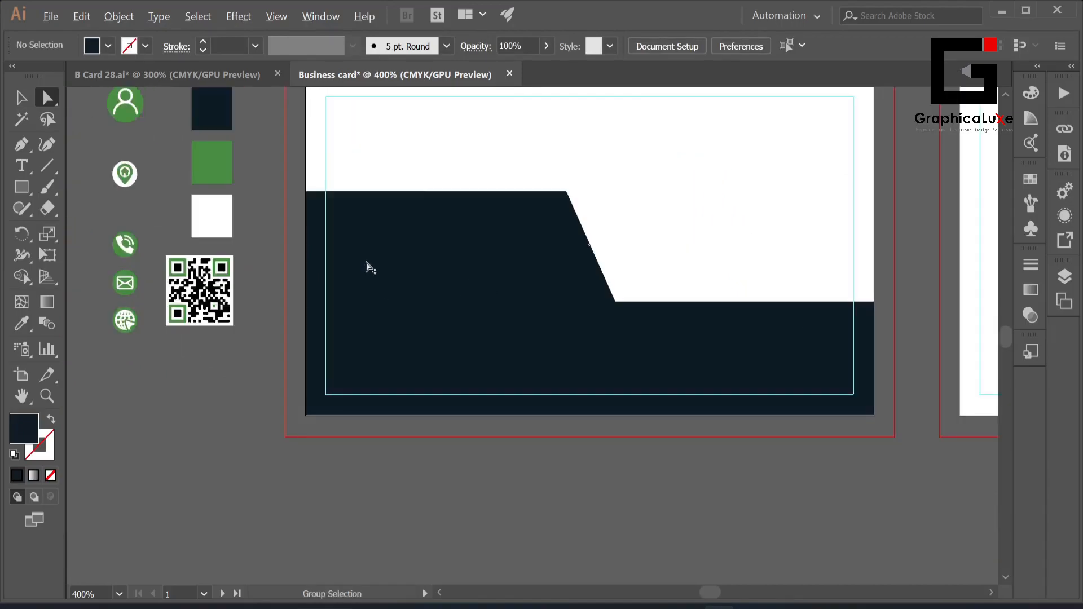
# Align the dark navy shape vertically to the bottom of the first artboard
pyautogui.press('v')
pyautogui.click(402, 320)
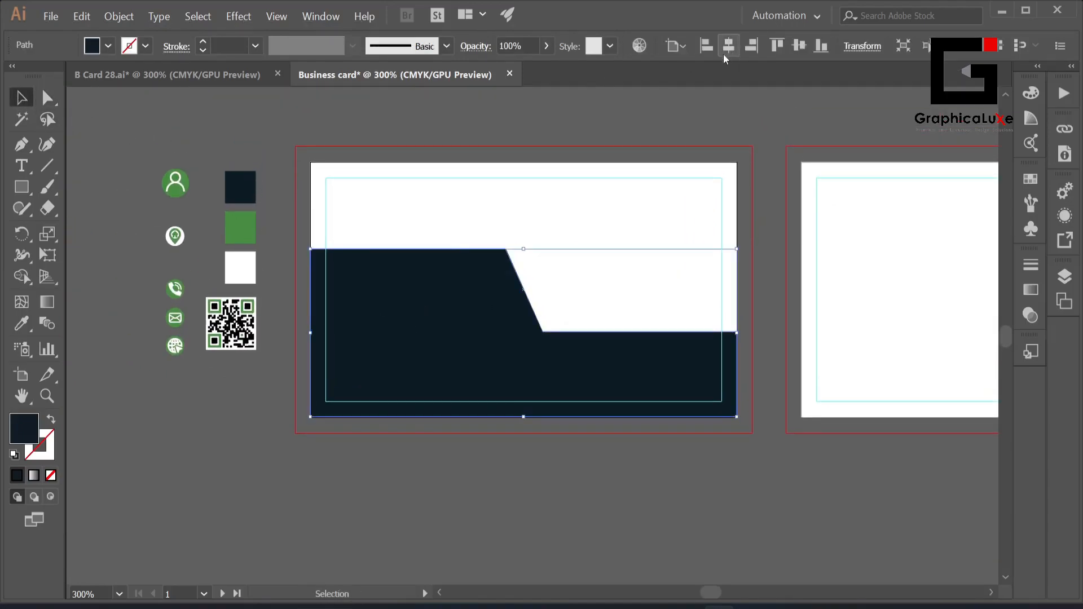
pyautogui.click(820, 46)
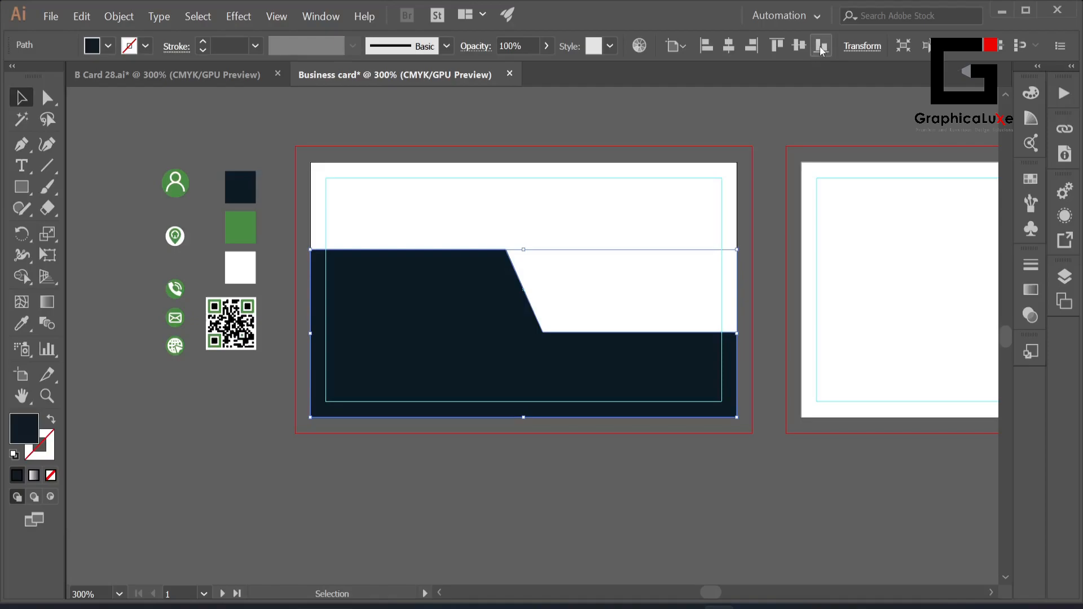
pyautogui.click(785, 132)
pyautogui.click(452, 289)
pyautogui.click(772, 135)
pyautogui.scroll(1, 581, 119)
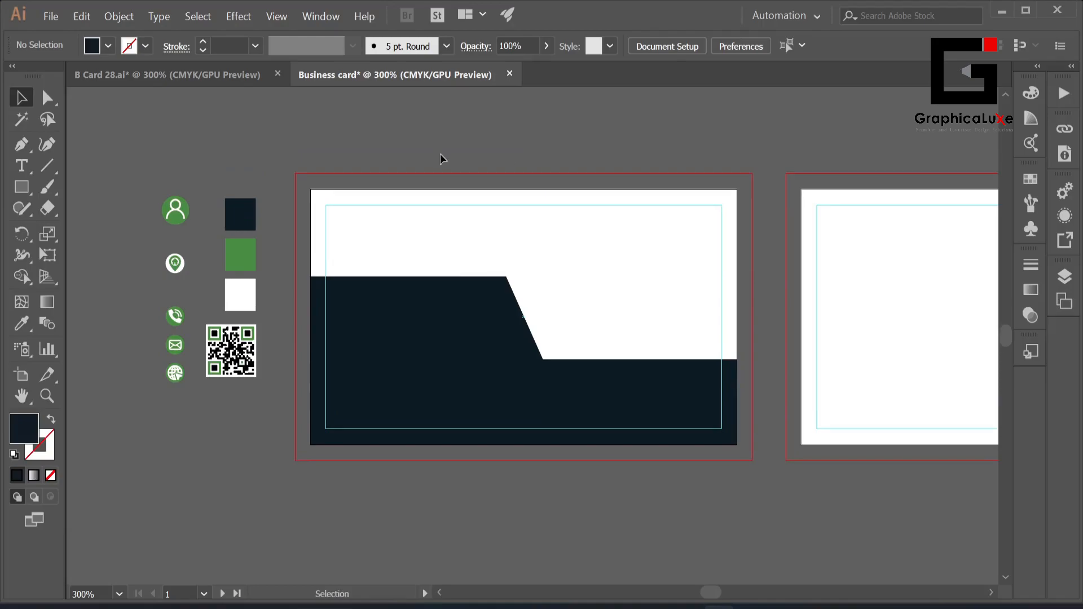
# Lock the dark navy shape on the first card
pyautogui.click(24, 145)
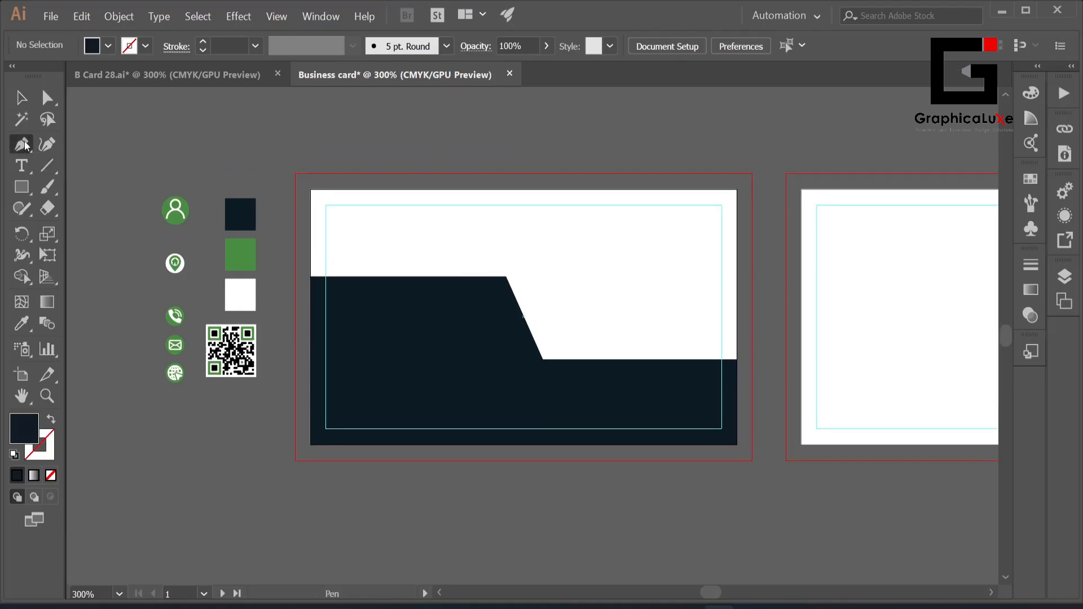
pyautogui.click(22, 98)
pyautogui.click(318, 330)
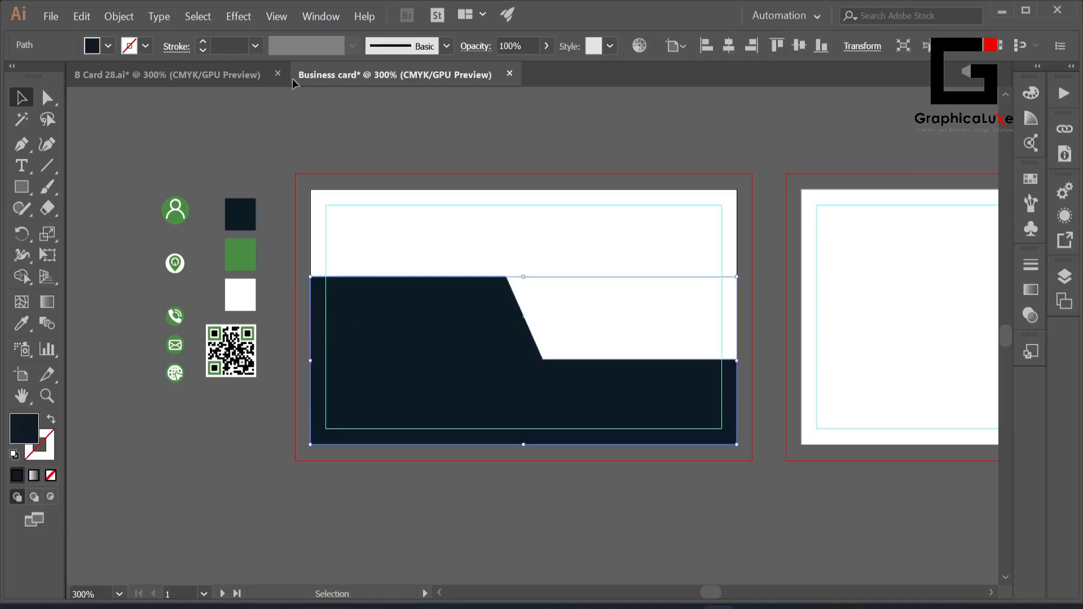
pyautogui.click(119, 16)
pyautogui.moveTo(254, 102)
pyautogui.click(339, 103)
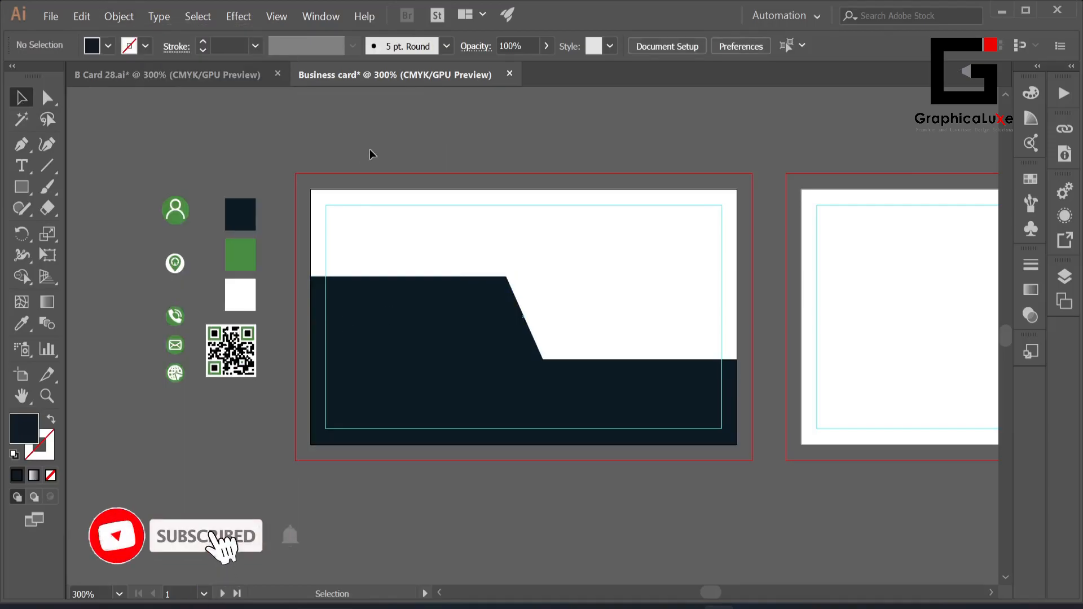
# Draw a closed Pen band from the first card's left edge at about Y 0.98 in, bending near X 1.56 in down to the bottom edge near X 2 in
pyautogui.click(25, 145)
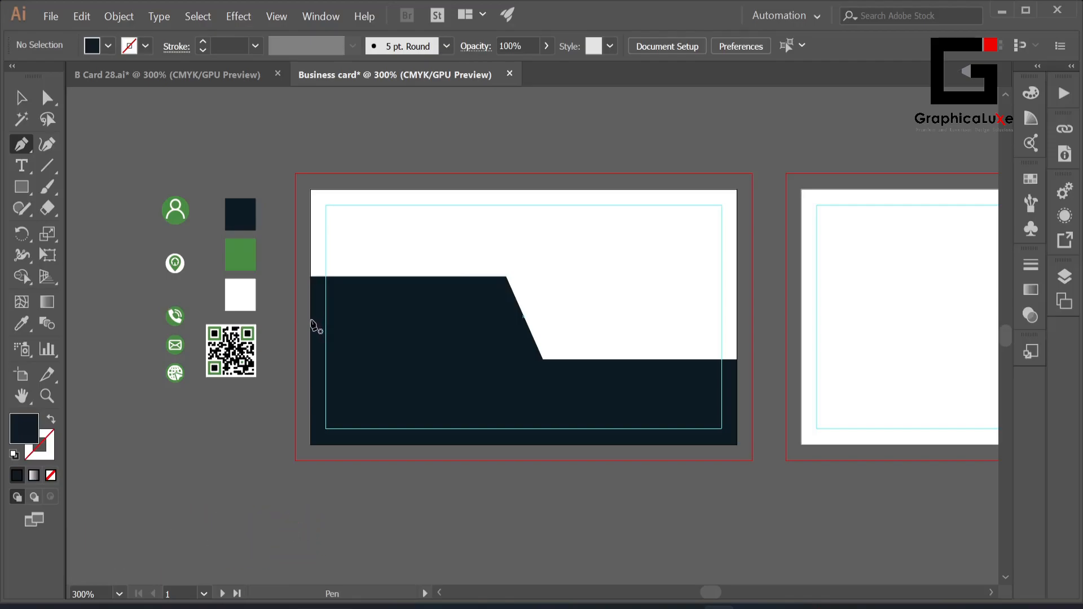
pyautogui.scroll(2, 311, 321)
pyautogui.moveTo(355, 348); pyautogui.dragTo(298, 305)
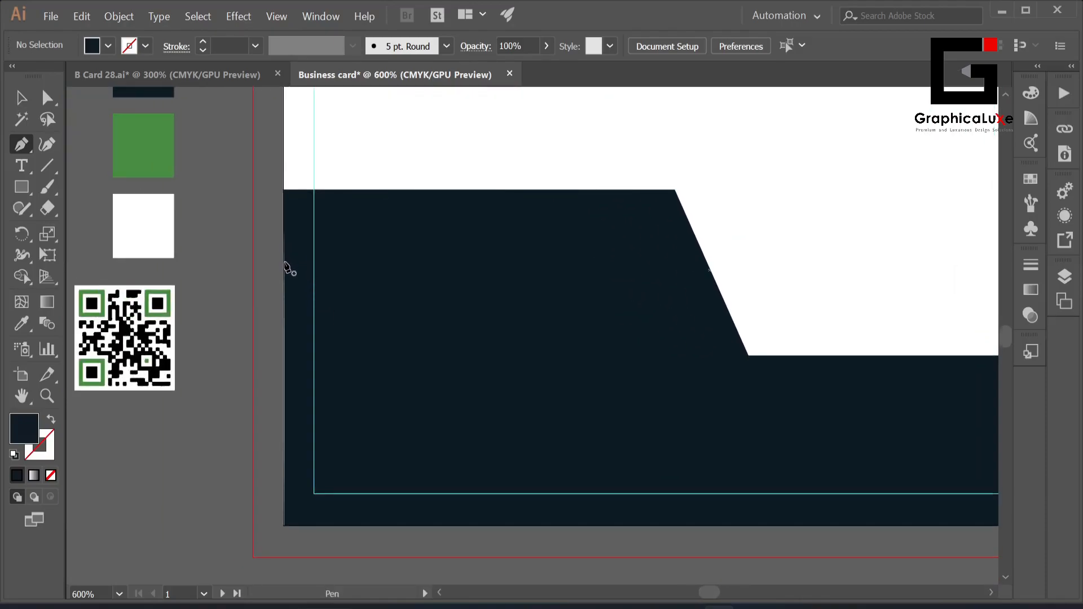
pyautogui.click(284, 264)
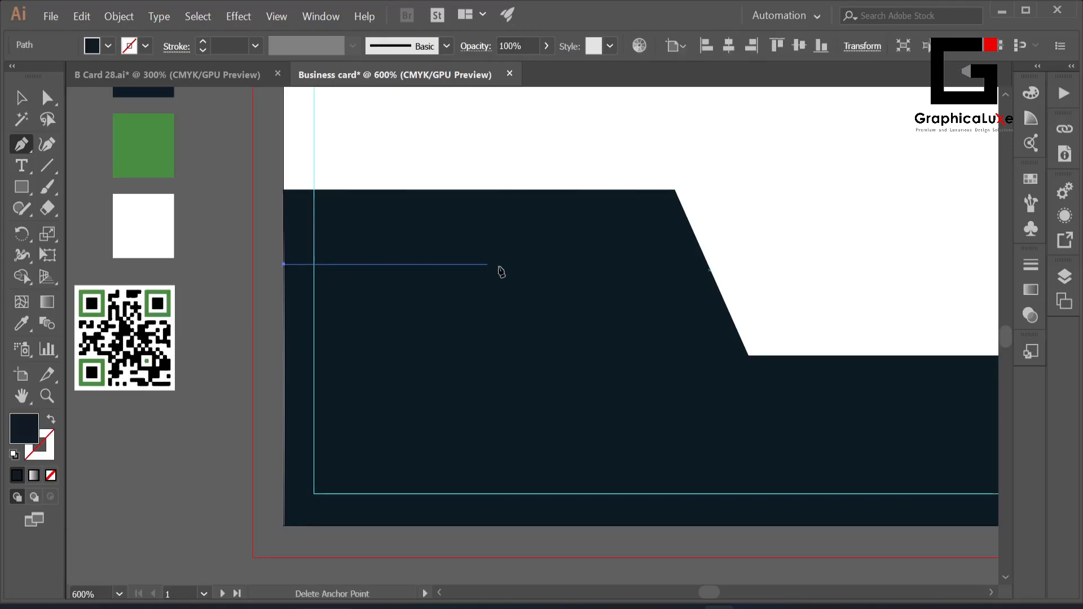
pyautogui.keyDown('shift'); pyautogui.click(665, 281); pyautogui.keyUp('shift')
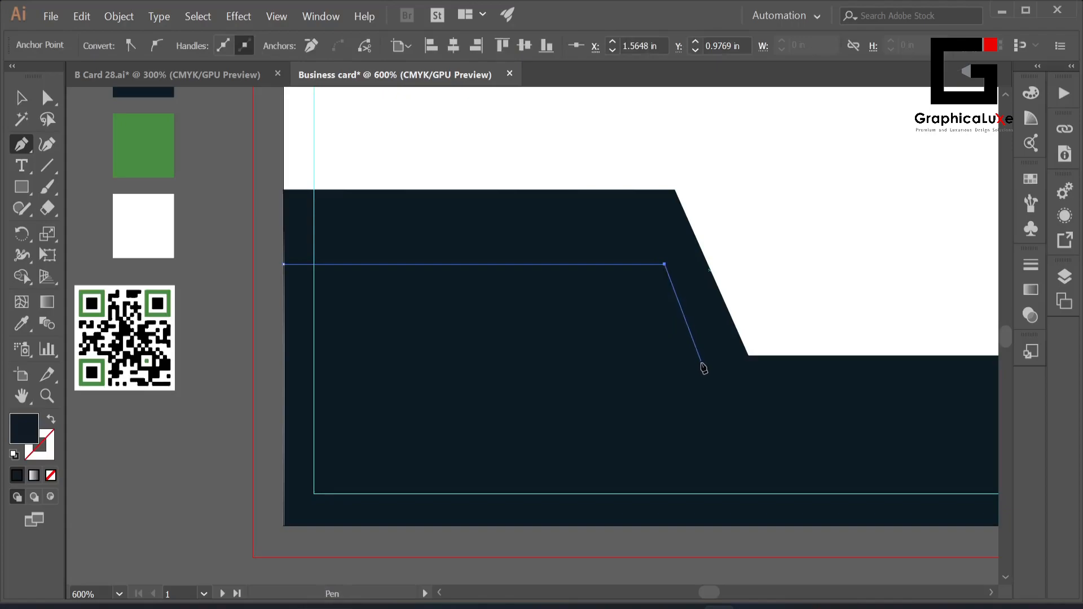
pyautogui.click(771, 526)
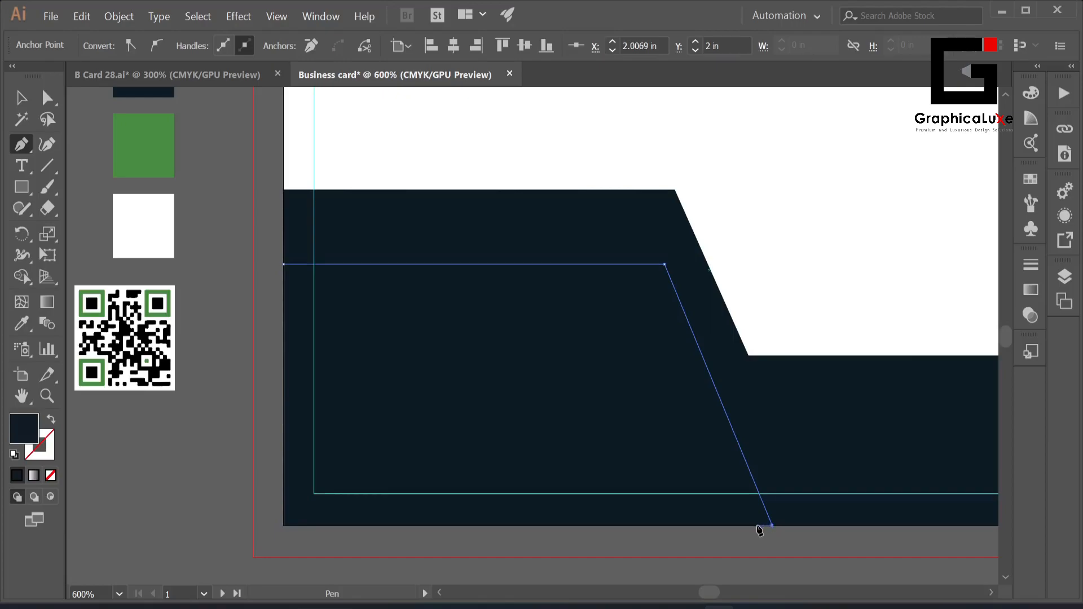
pyautogui.click(753, 525)
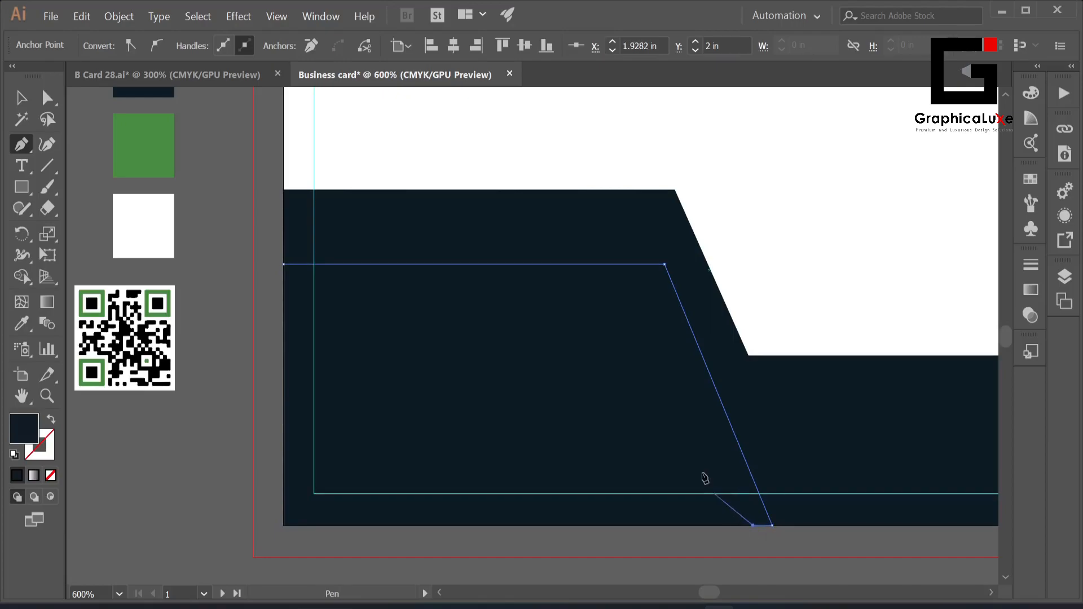
pyautogui.click(673, 334)
pyautogui.click(283, 334)
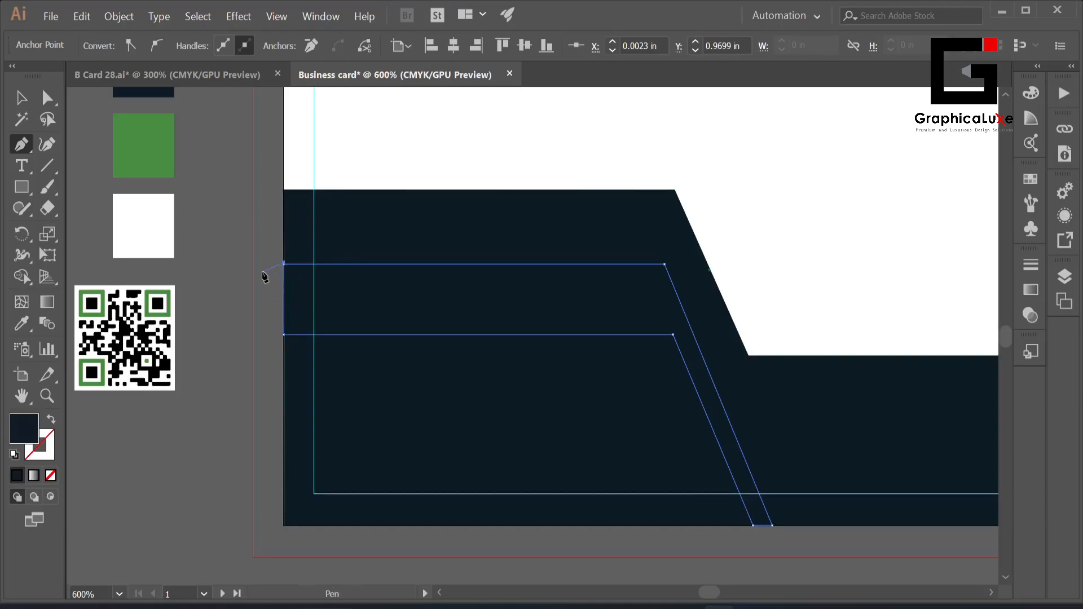
pyautogui.click(284, 264)
pyautogui.click(19, 98)
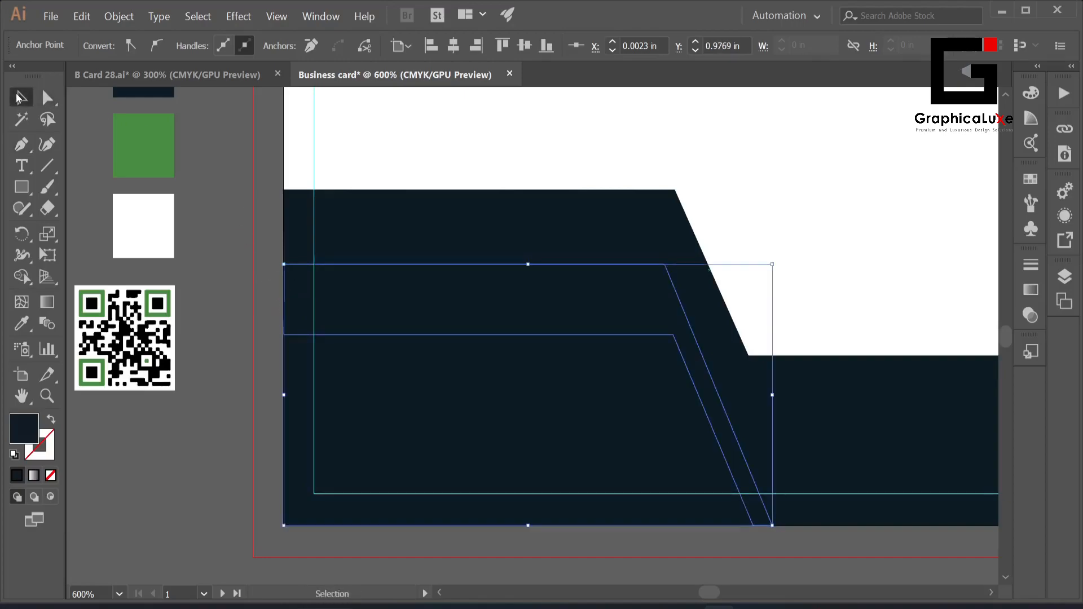
# Fill the bent band with the green sampled from the swatch square beside the artboard
pyautogui.click(237, 195)
pyautogui.click(462, 298)
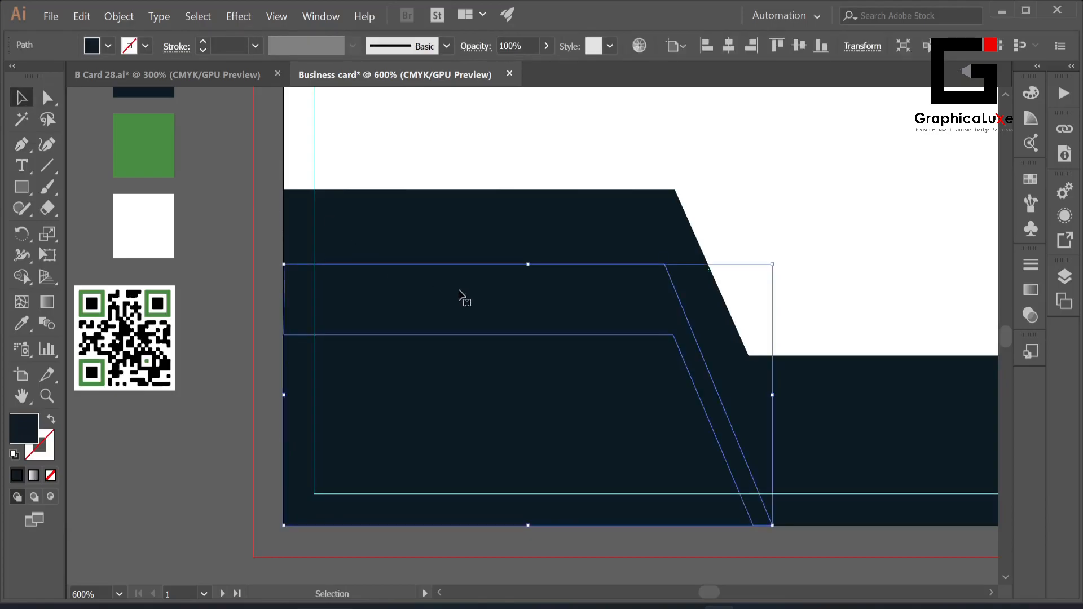
pyautogui.press('i')
pyautogui.press('v')
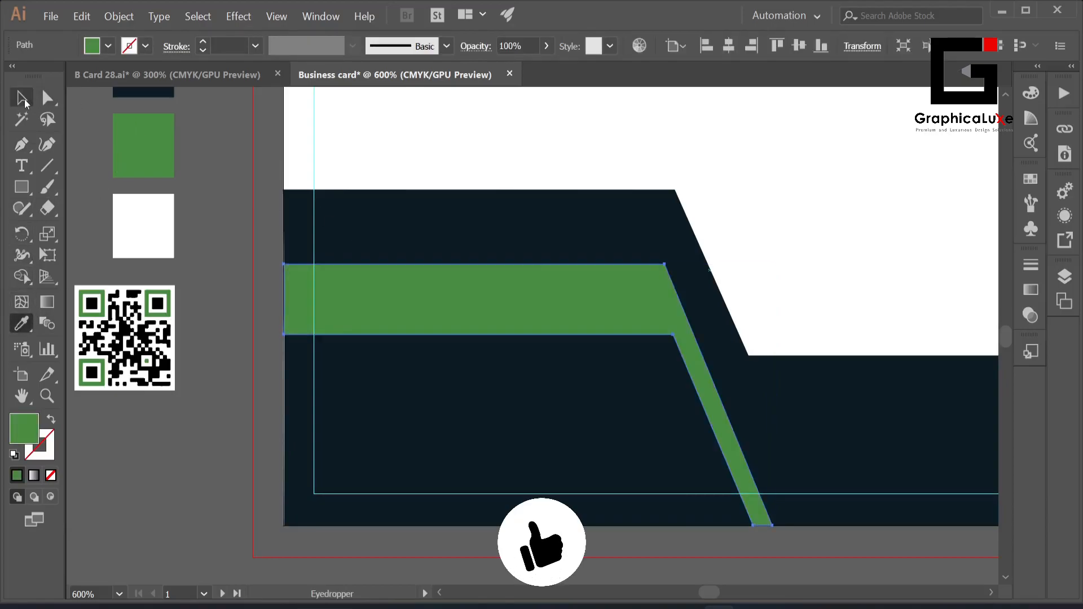
pyautogui.click(212, 239)
pyautogui.scroll(-2, 212, 239)
pyautogui.moveTo(212, 240); pyautogui.dragTo(305, 333)
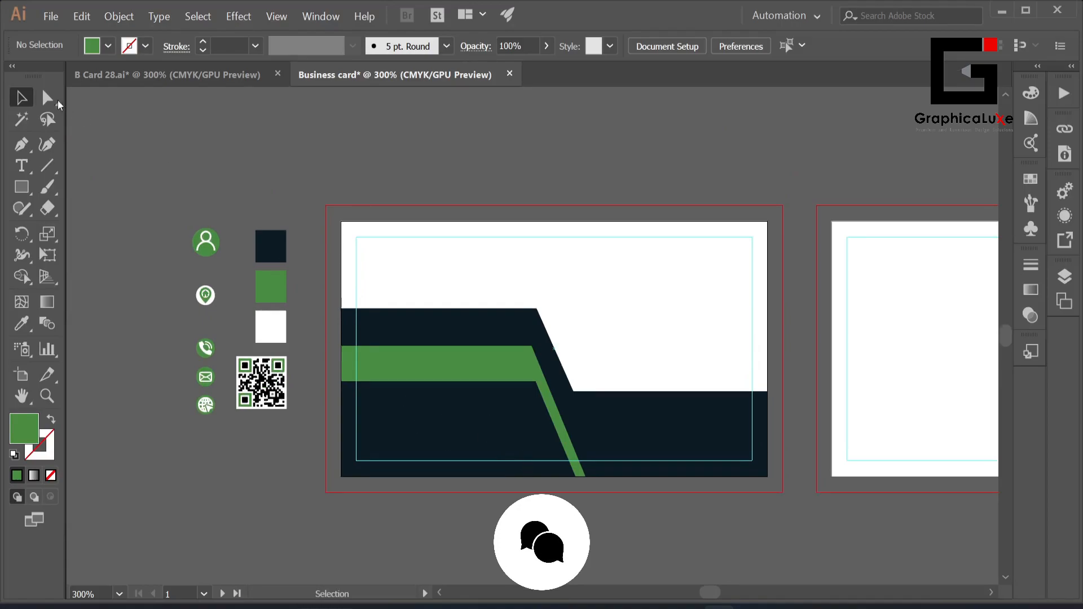
# Nudge the two bottom anchor points of the green band slightly to the right along the card's bottom edge
pyautogui.press('a')
pyautogui.moveTo(558, 489); pyautogui.dragTo(615, 514)
pyautogui.press('Right')
pyautogui.press('Right')
pyautogui.click(594, 529)
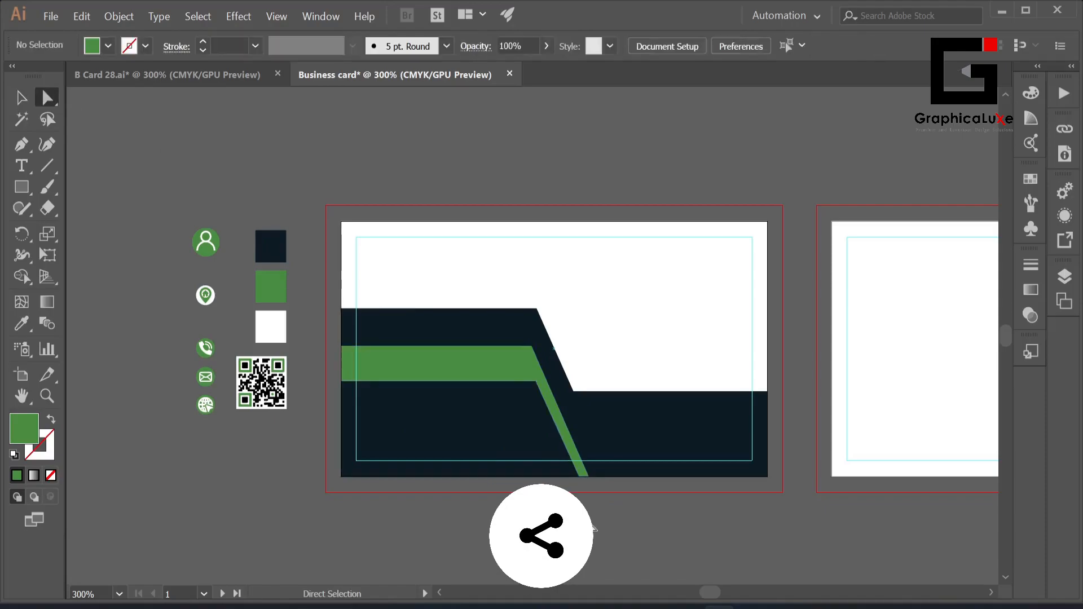
pyautogui.press('v')
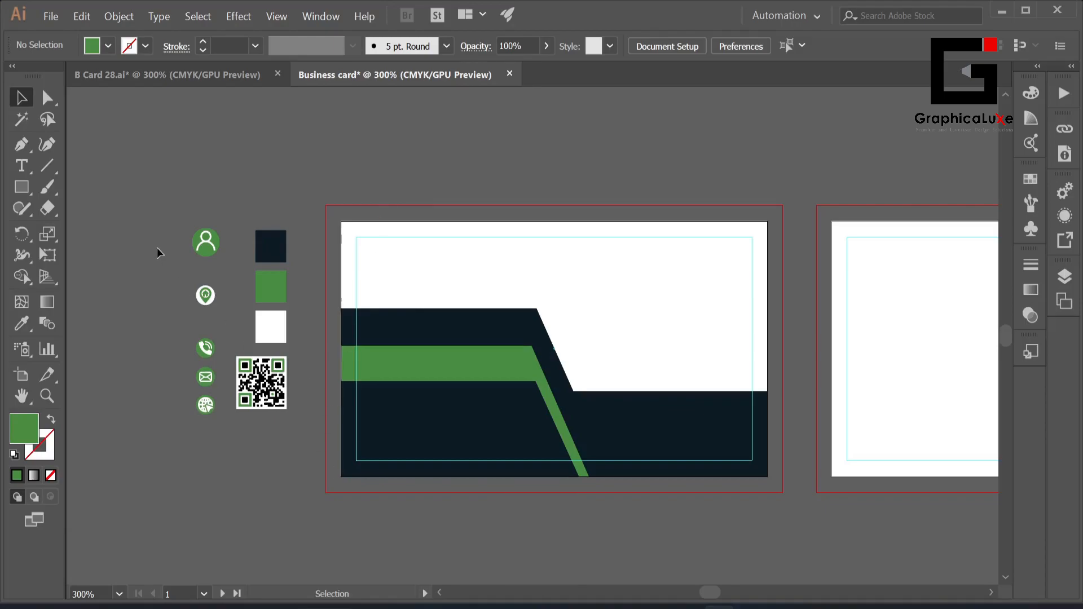
# Move the group of five contact icons onto the left part of the first card and bring it to the front
pyautogui.rightClick(208, 294)
pyautogui.click(188, 455)
pyautogui.moveTo(207, 296); pyautogui.dragTo(382, 342)
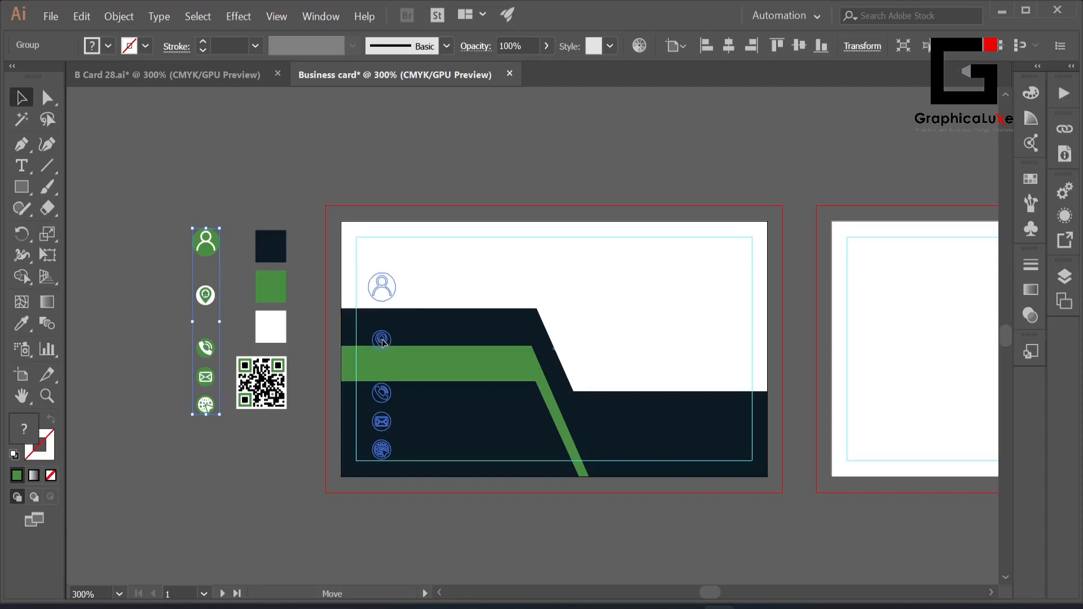
pyautogui.moveTo(383, 342); pyautogui.dragTo(380, 340)
pyautogui.rightClick(380, 341)
pyautogui.click(502, 507)
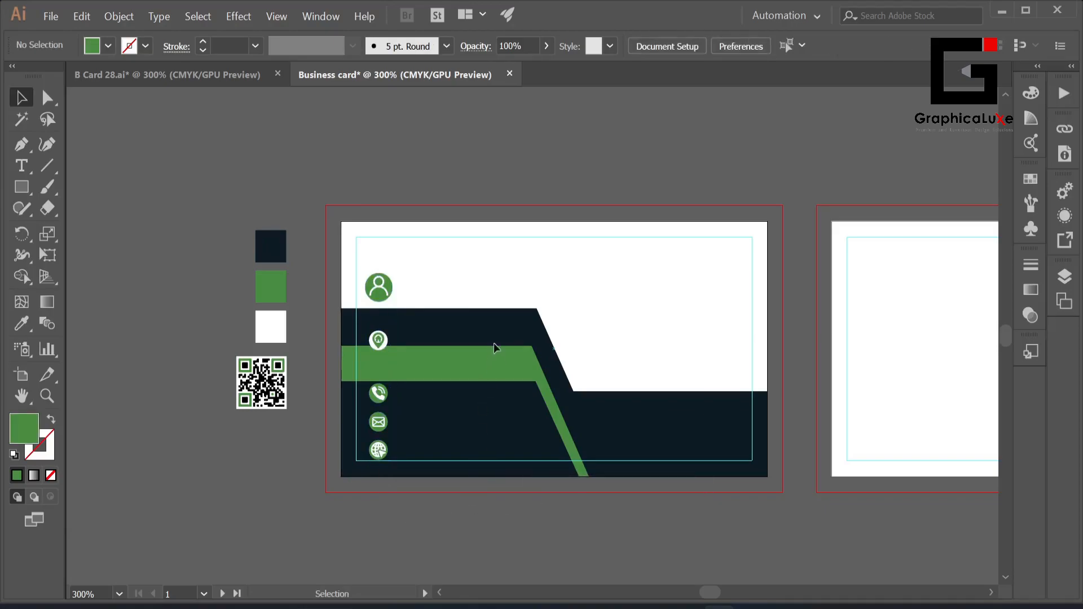
# Unlock all objects, and lock only the first card's white background rectangle again
pyautogui.click(118, 16)
pyautogui.click(169, 116)
pyautogui.click(119, 16)
pyautogui.moveTo(135, 100)
pyautogui.click(327, 103)
pyautogui.click(426, 328)
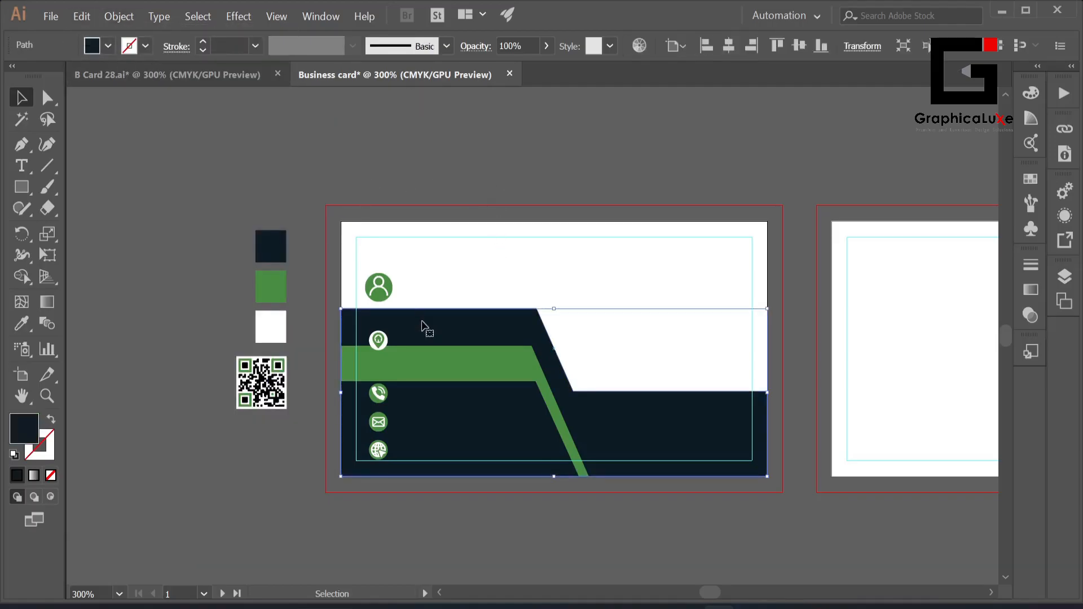
pyautogui.click(436, 171)
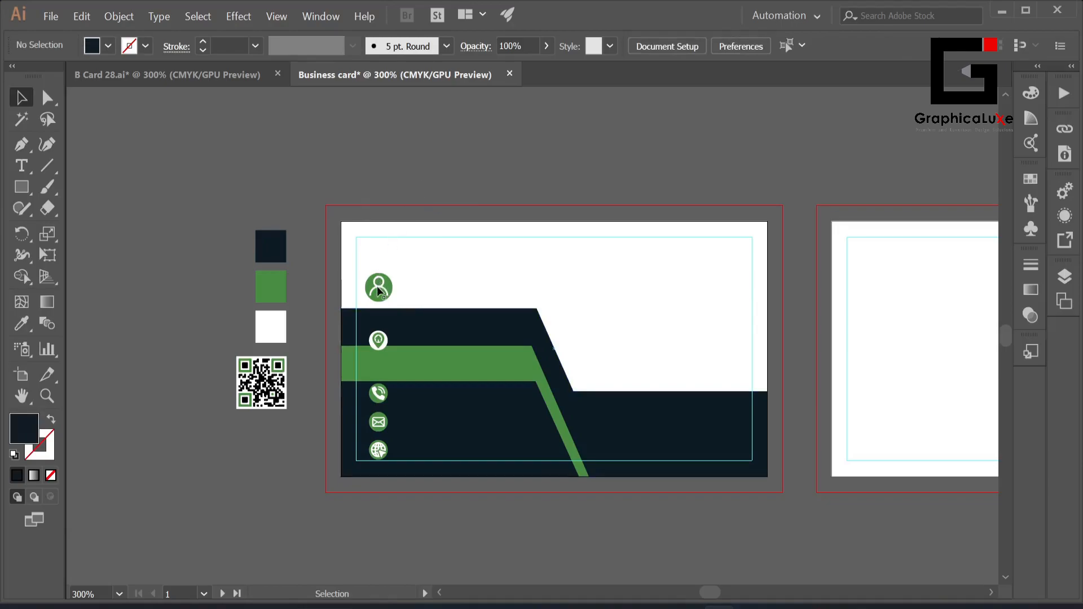
# Ungroup the contact icons and move the person icon straight up to the top of the white area, inside the safe-area guide
pyautogui.rightClick(378, 289)
pyautogui.click(426, 395)
pyautogui.click(276, 453)
pyautogui.moveTo(386, 296); pyautogui.dragTo(384, 263)
pyautogui.click(423, 175)
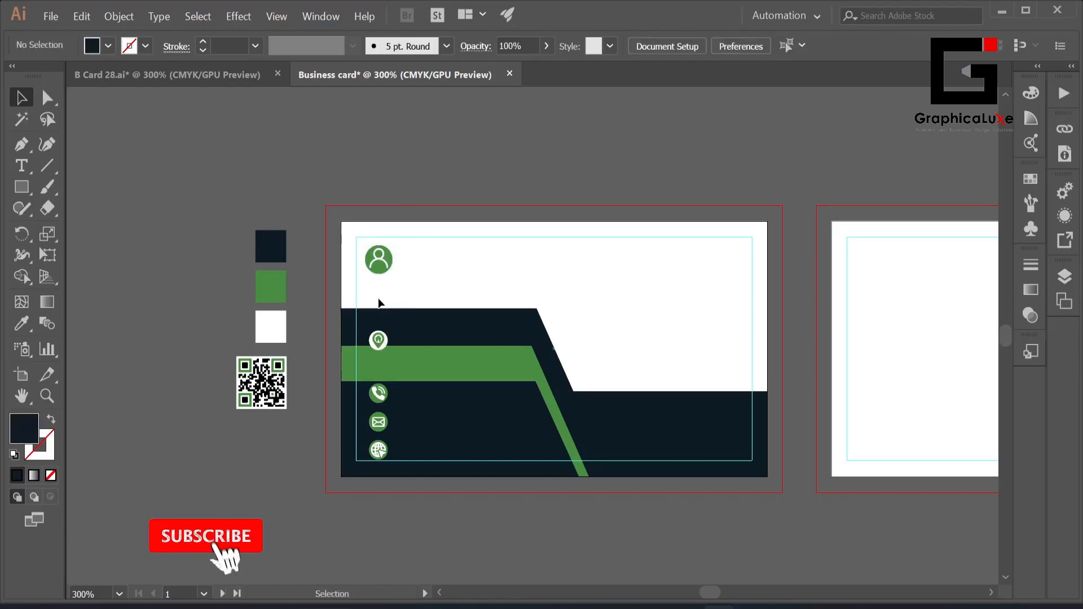
pyautogui.press('a')
pyautogui.moveTo(331, 303); pyautogui.dragTo(547, 317)
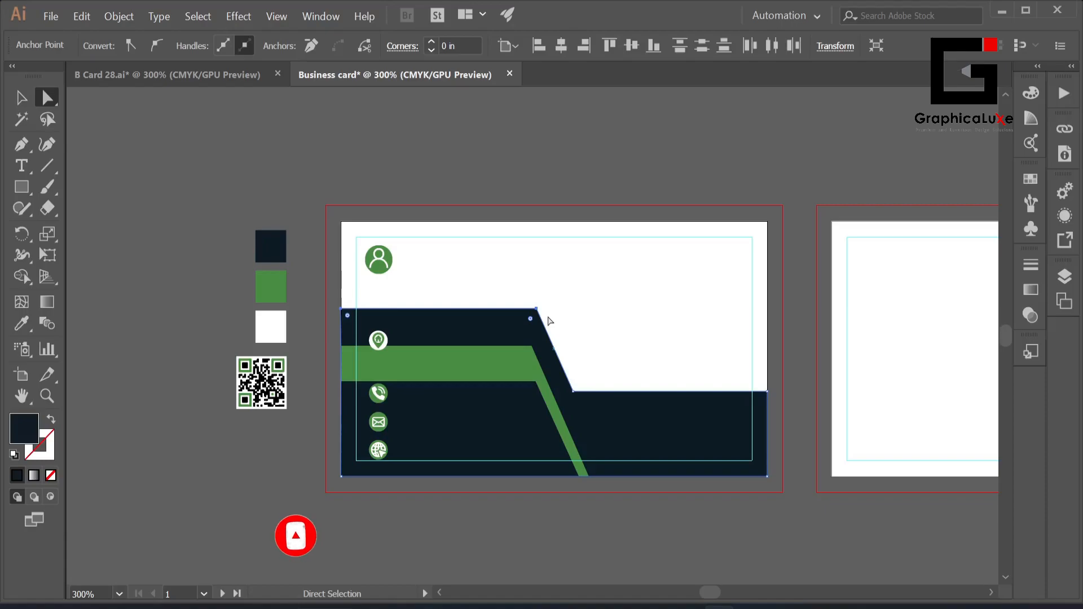
pyautogui.keyDown('shift'); pyautogui.click(532, 350); pyautogui.keyUp('shift')
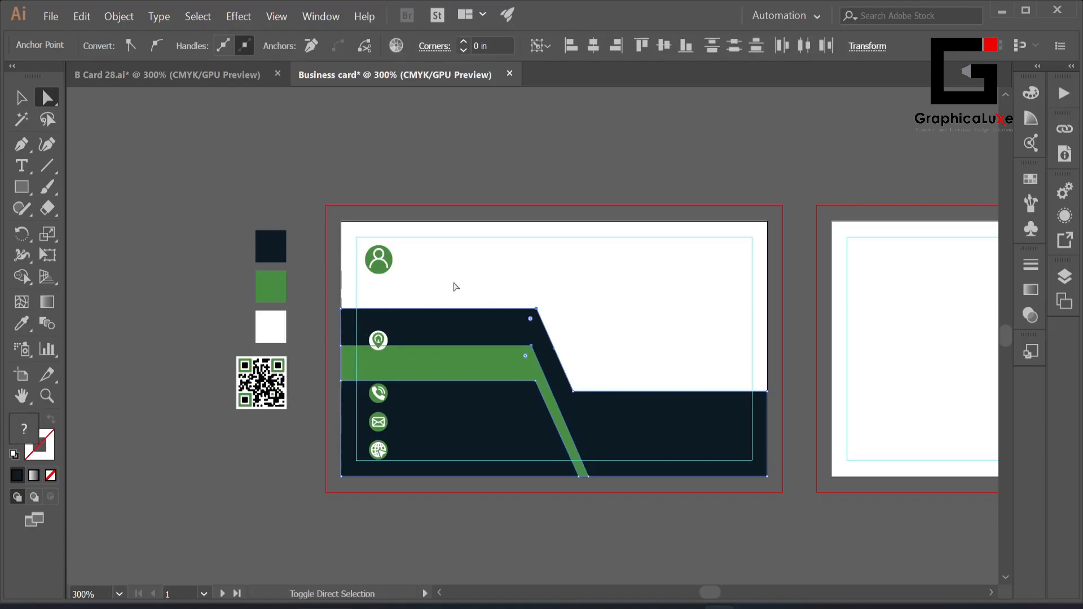
pyautogui.moveTo(455, 313); pyautogui.dragTo(457, 301)
pyautogui.hotkey('ctrl', 'z')
pyautogui.keyDown('shift'); pyautogui.click(342, 309); pyautogui.keyUp('shift')
pyautogui.moveTo(444, 308); pyautogui.dragTo(444, 297)
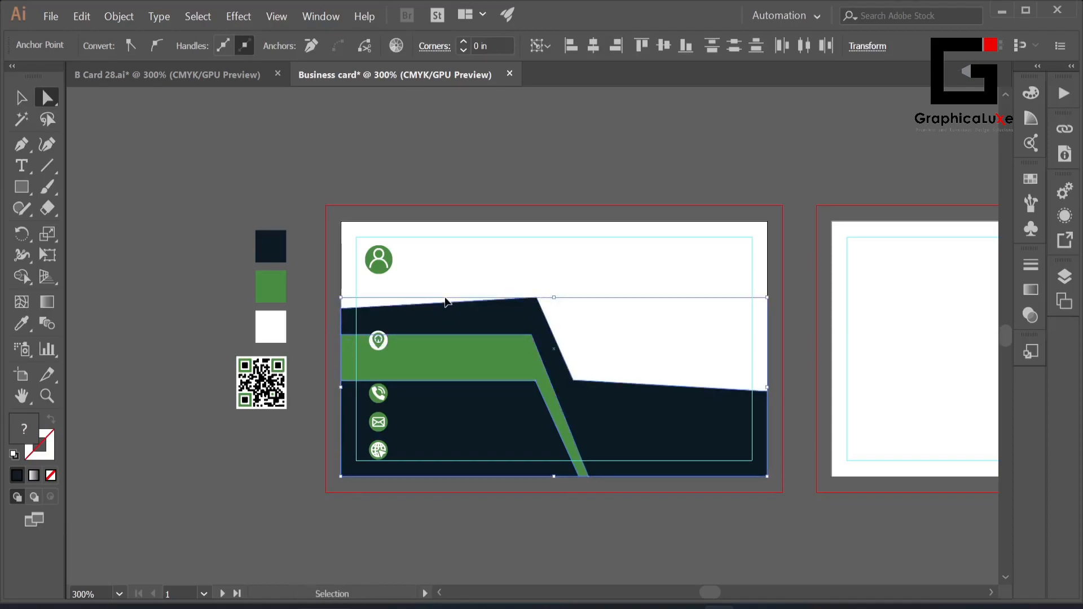
pyautogui.hotkey('ctrl', 'z')
pyautogui.moveTo(335, 297); pyautogui.dragTo(552, 313)
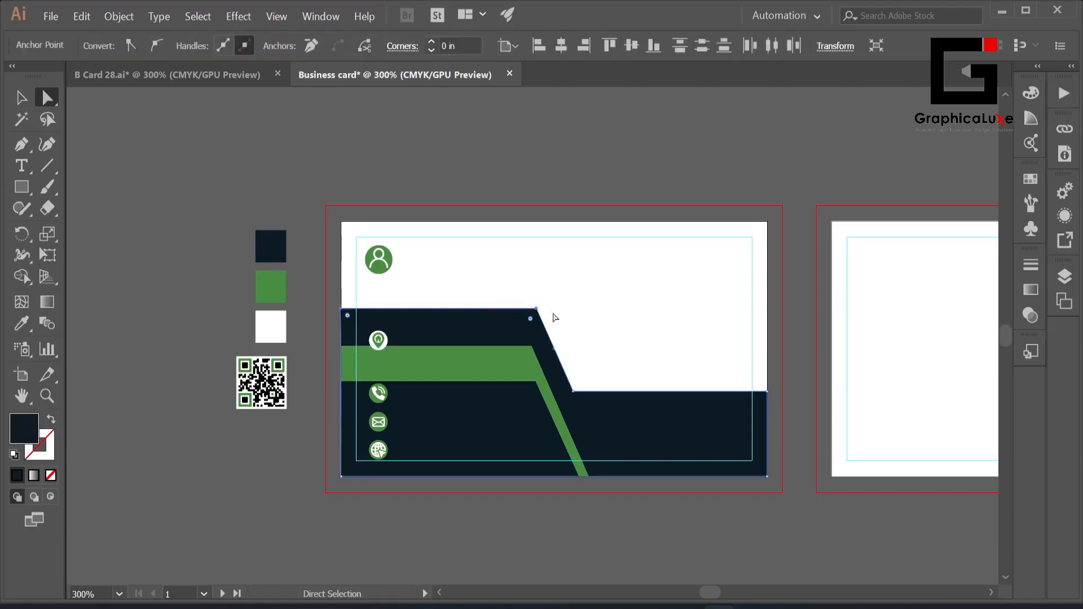
pyautogui.click(341, 346)
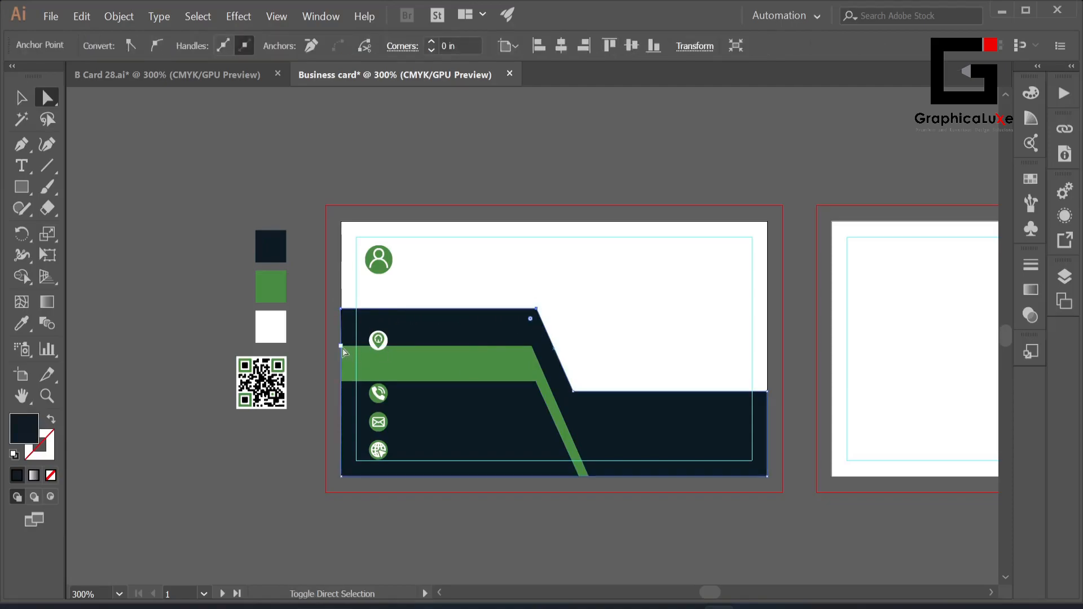
pyautogui.keyDown('shift'); pyautogui.click(481, 368); pyautogui.keyUp('shift')
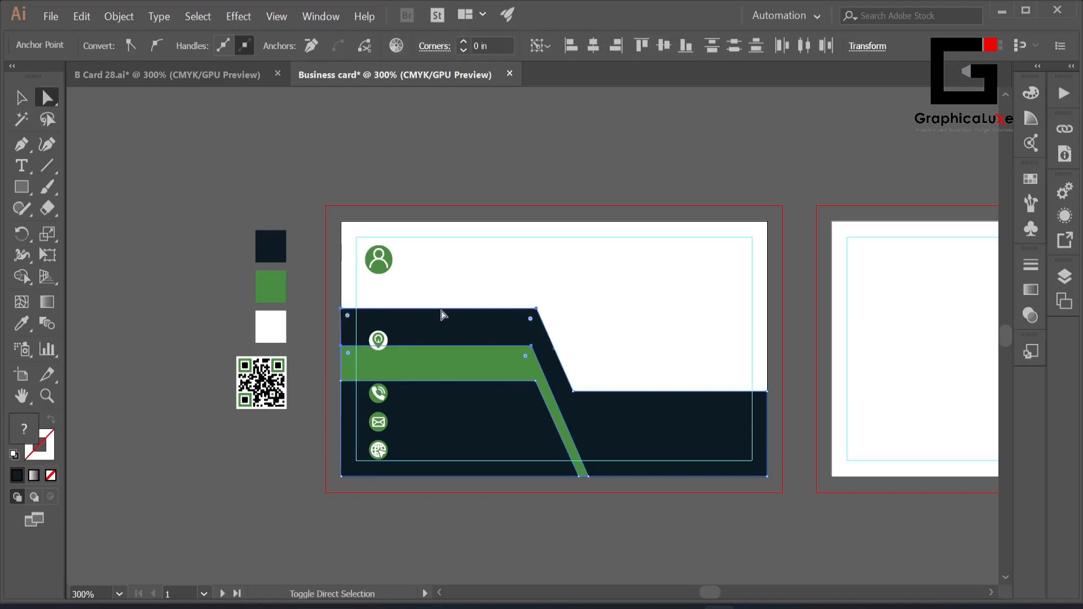
pyautogui.moveTo(444, 315); pyautogui.dragTo(444, 308)
pyautogui.hotkey('ctrl', 'z')
pyautogui.click(452, 308)
pyautogui.moveTo(449, 311); pyautogui.dragTo(448, 293)
pyautogui.hotkey('ctrl', 'z')
pyautogui.click(506, 242)
# Raise the navy shape's upper-left edge by moving its two top anchor points straight up toward the person icon
pyautogui.moveTo(333, 309); pyautogui.dragTo(361, 315)
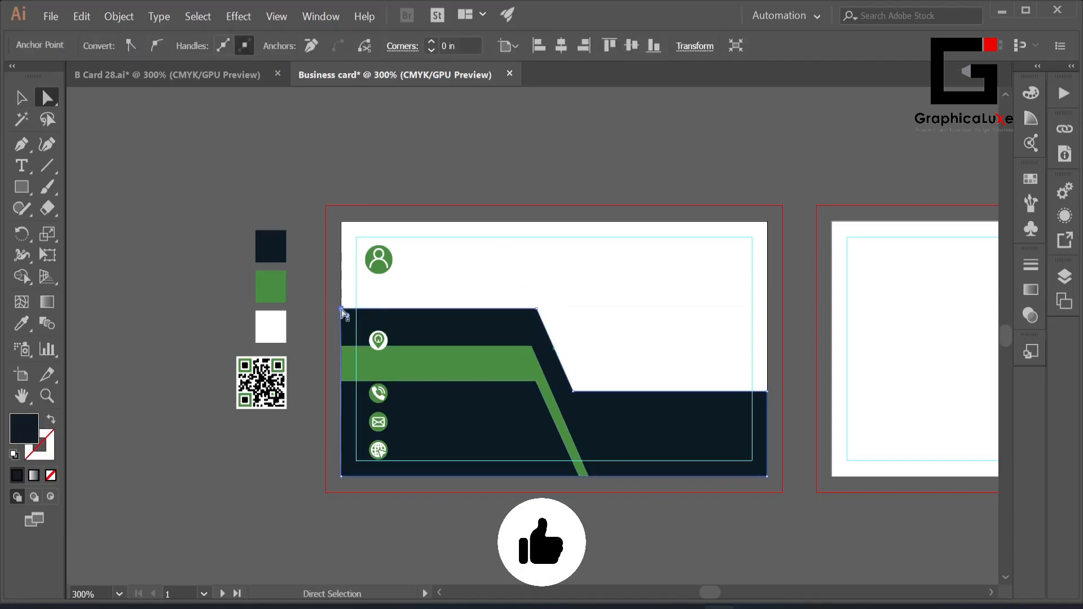
pyautogui.keyDown('shift'); pyautogui.click(536, 310); pyautogui.keyUp('shift')
pyautogui.moveTo(438, 310); pyautogui.dragTo(436, 291)
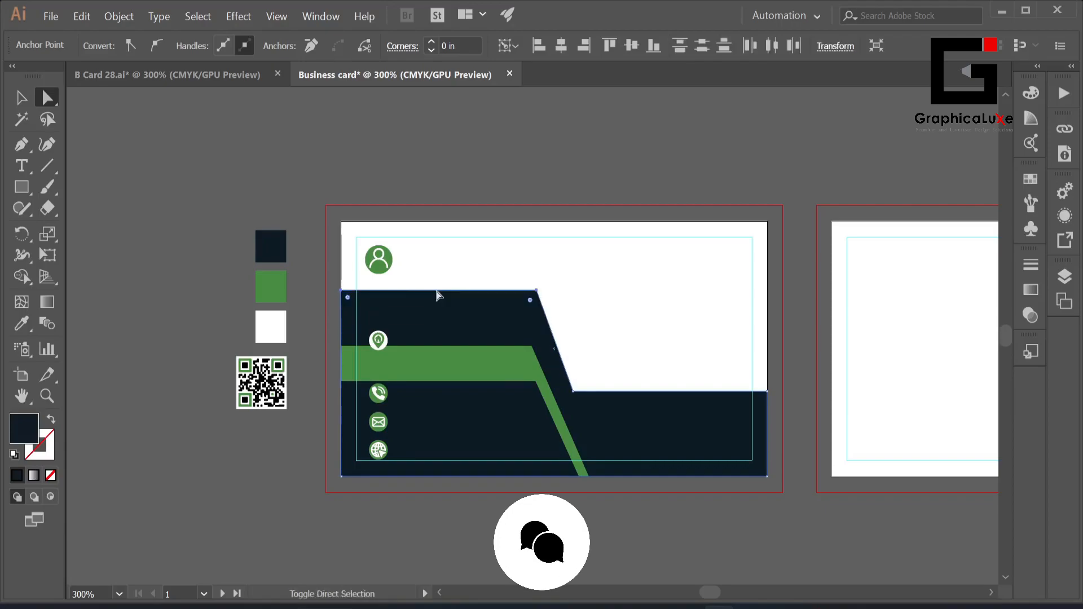
pyautogui.click(408, 178)
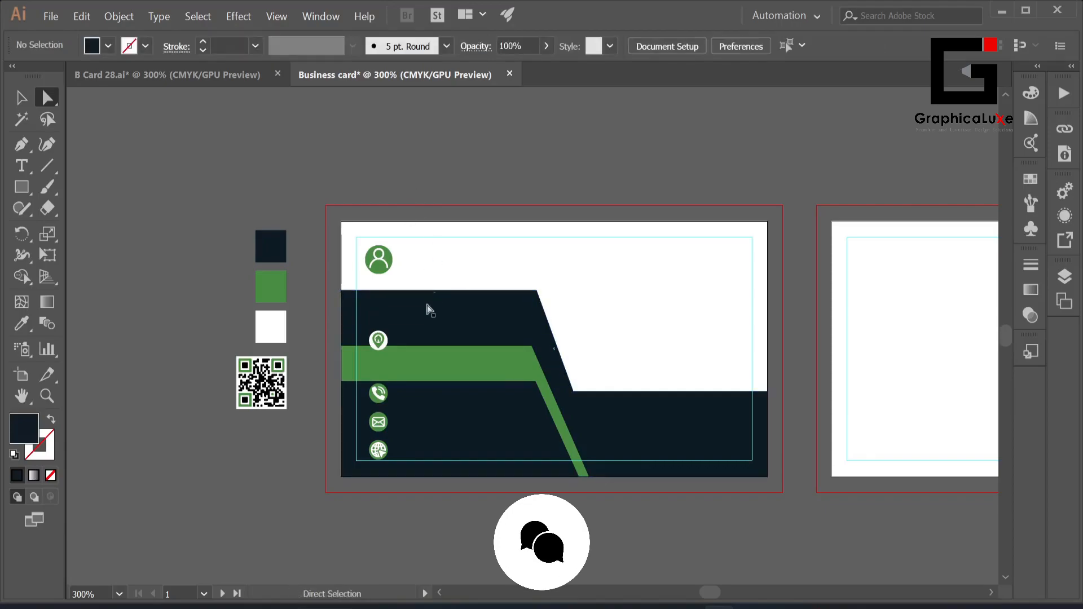
# Move the whole green band straight up until its horizontal part is centred behind the location icon
pyautogui.click(429, 358)
pyautogui.click(532, 346)
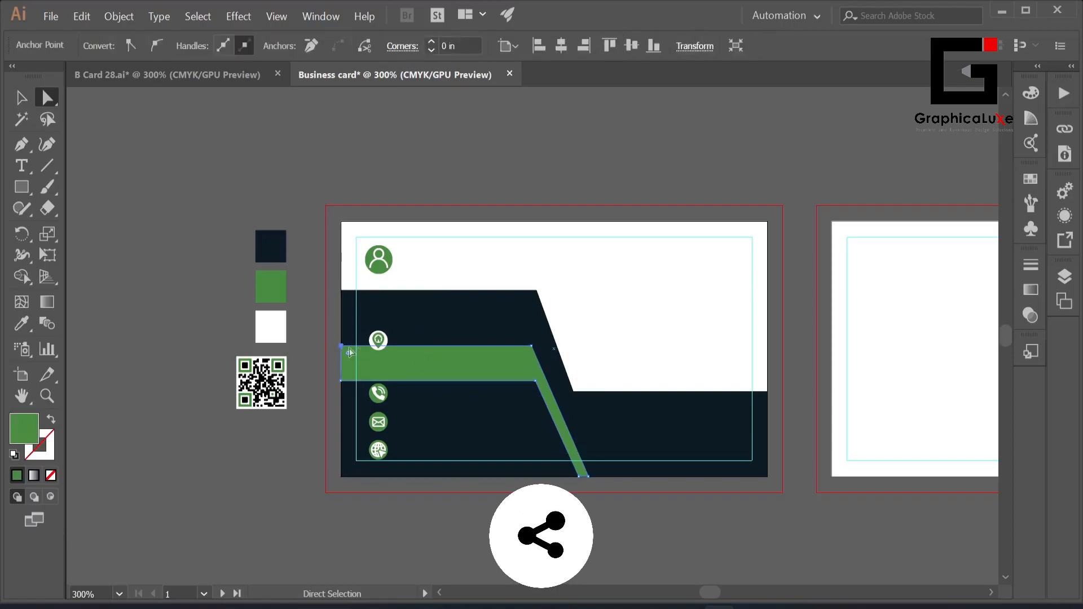
pyautogui.keyDown('shift'); pyautogui.click(532, 347); pyautogui.keyUp('shift')
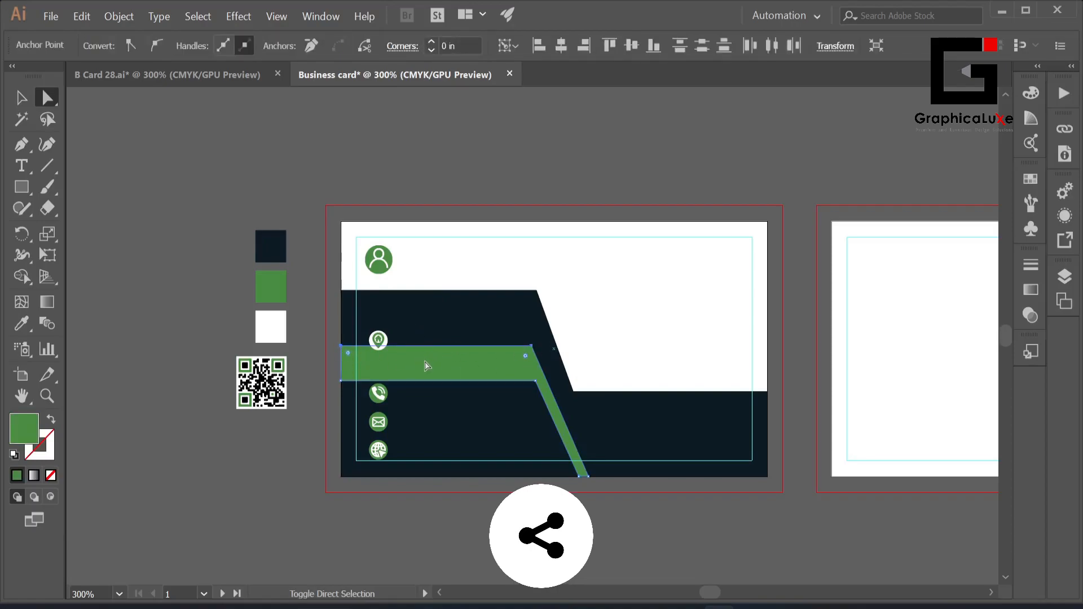
pyautogui.keyDown('shift'); pyautogui.click(536, 383); pyautogui.keyUp('shift')
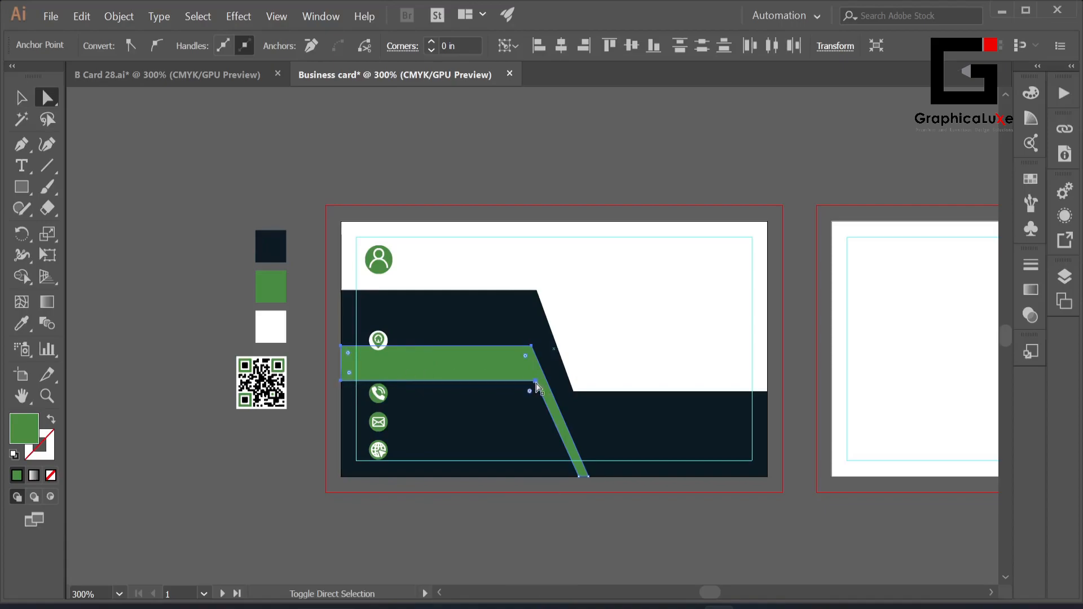
pyautogui.click(444, 347)
pyautogui.moveTo(440, 347); pyautogui.dragTo(442, 327)
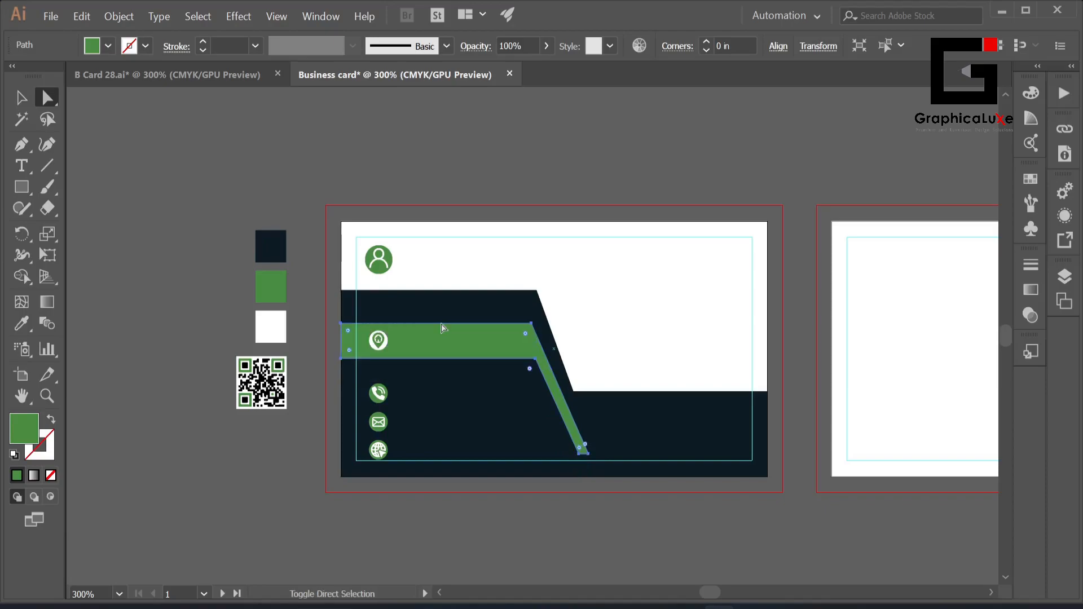
# Pull the two lower anchor points of the green band's diagonal down to the card's bottom edge
pyautogui.click(561, 497)
pyautogui.click(579, 454)
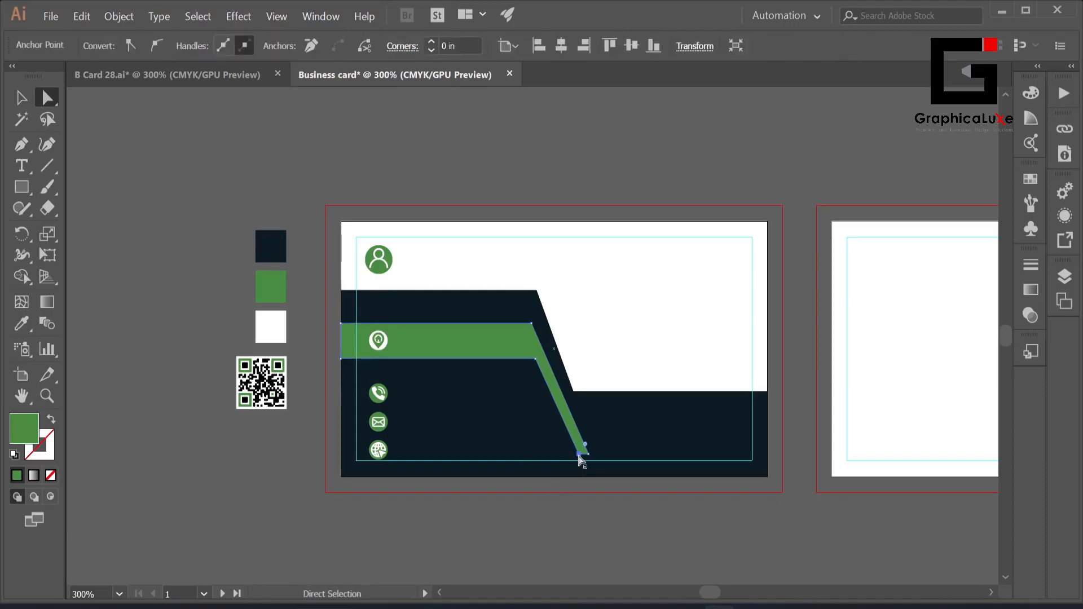
pyautogui.moveTo(579, 458); pyautogui.dragTo(577, 479)
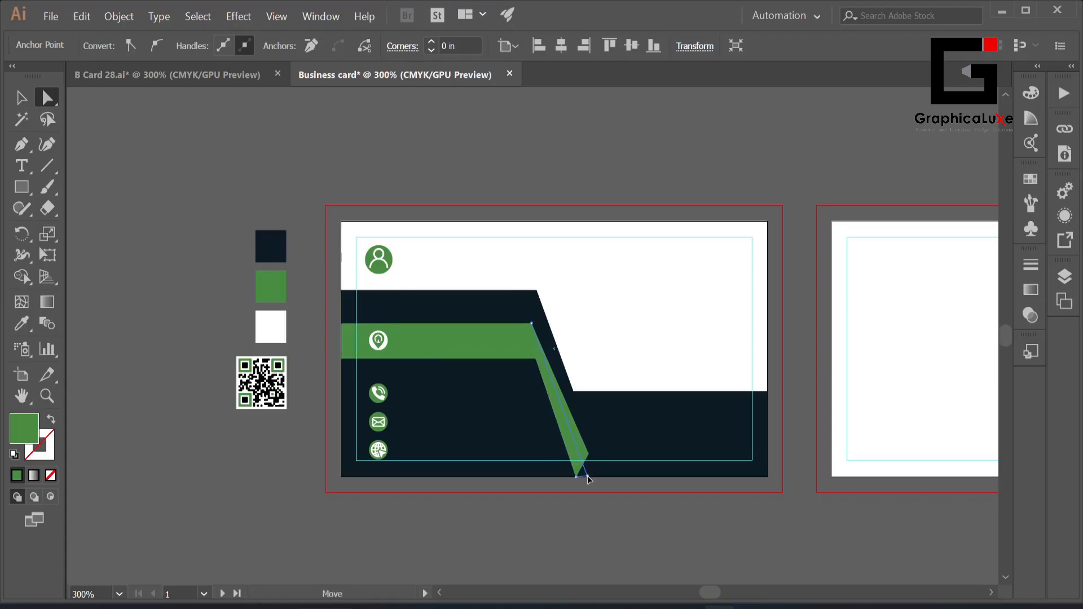
pyautogui.moveTo(588, 475); pyautogui.dragTo(587, 476)
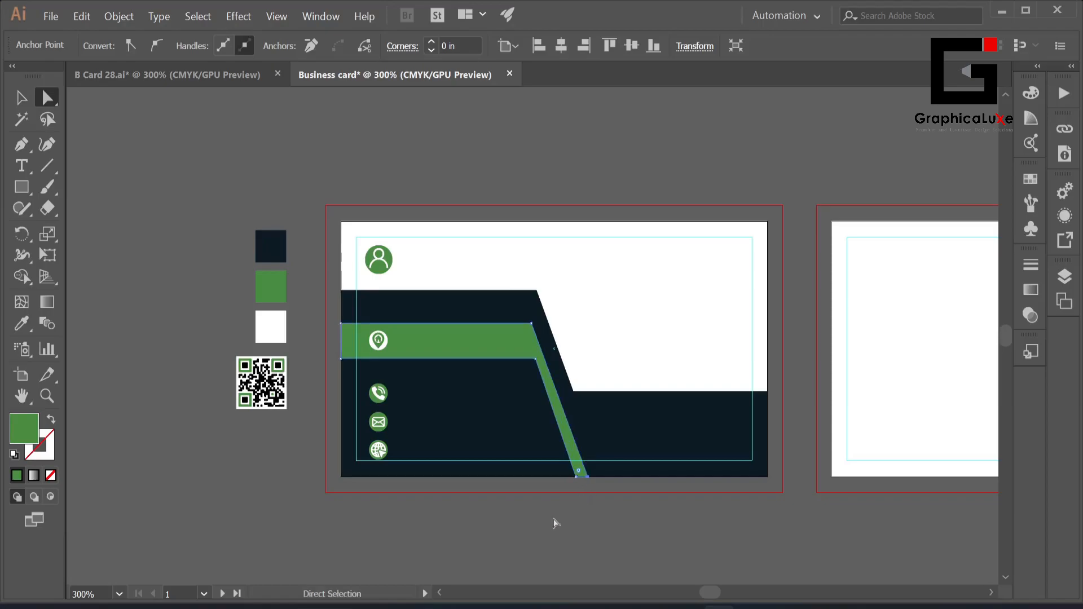
pyautogui.click(570, 530)
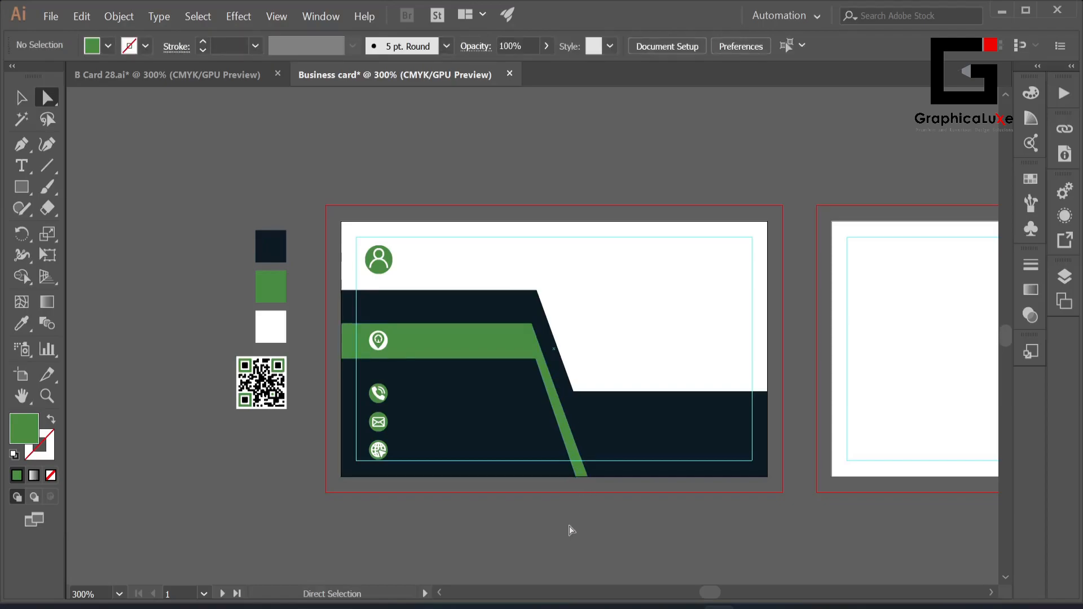
# Nudge the green band's lower-left anchor point slightly to the right along the card's bottom edge
pyautogui.click(577, 479)
pyautogui.press('Right')
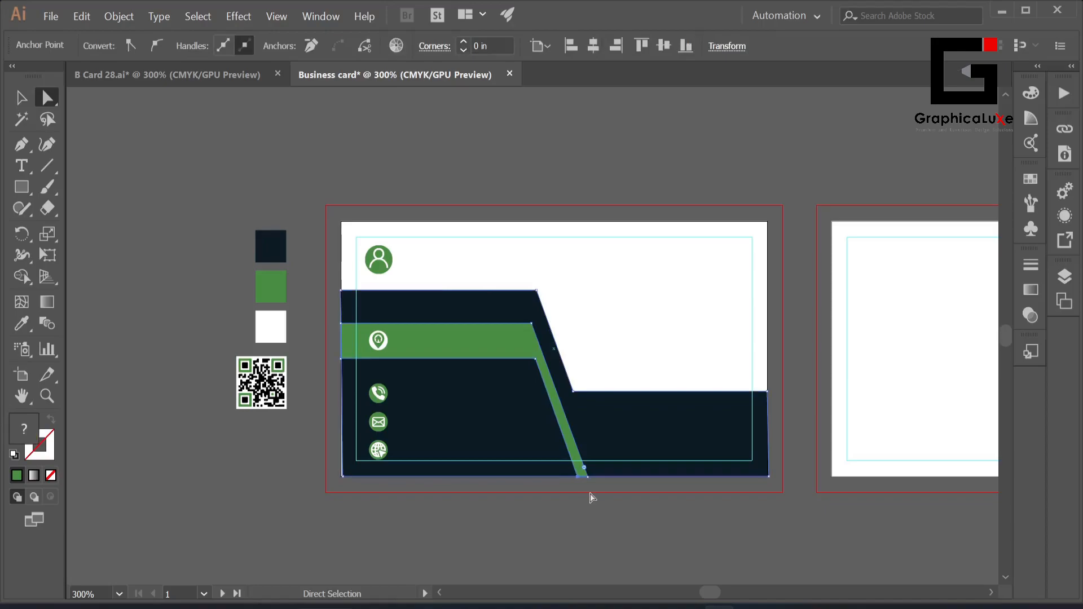
pyautogui.press('Right')
pyautogui.click(591, 496)
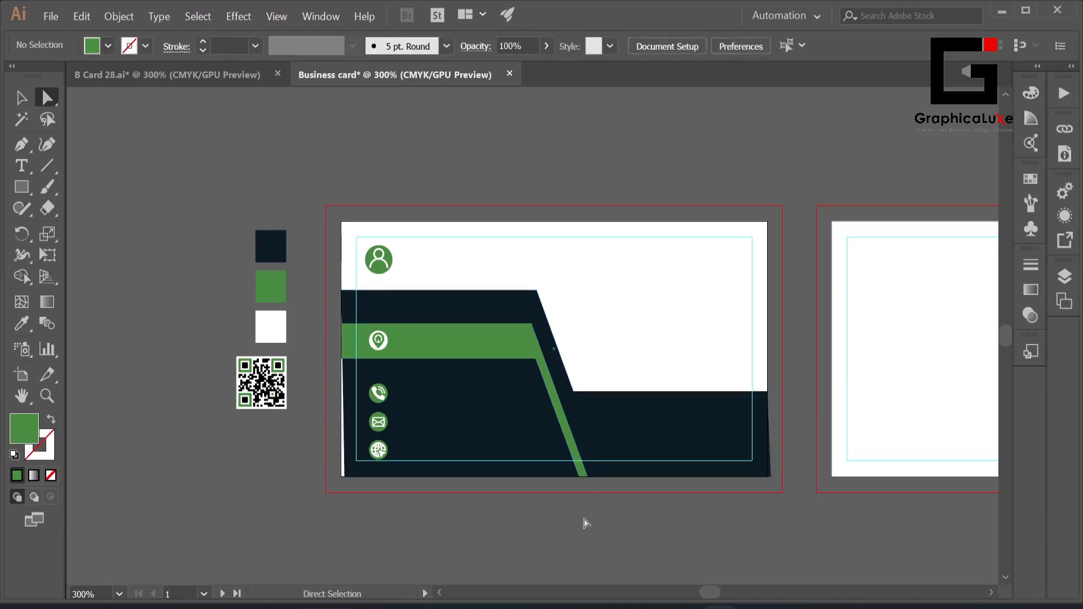
# Realign the navy shape's two bottom corner points with the bottom corners of the first card
pyautogui.click(692, 461)
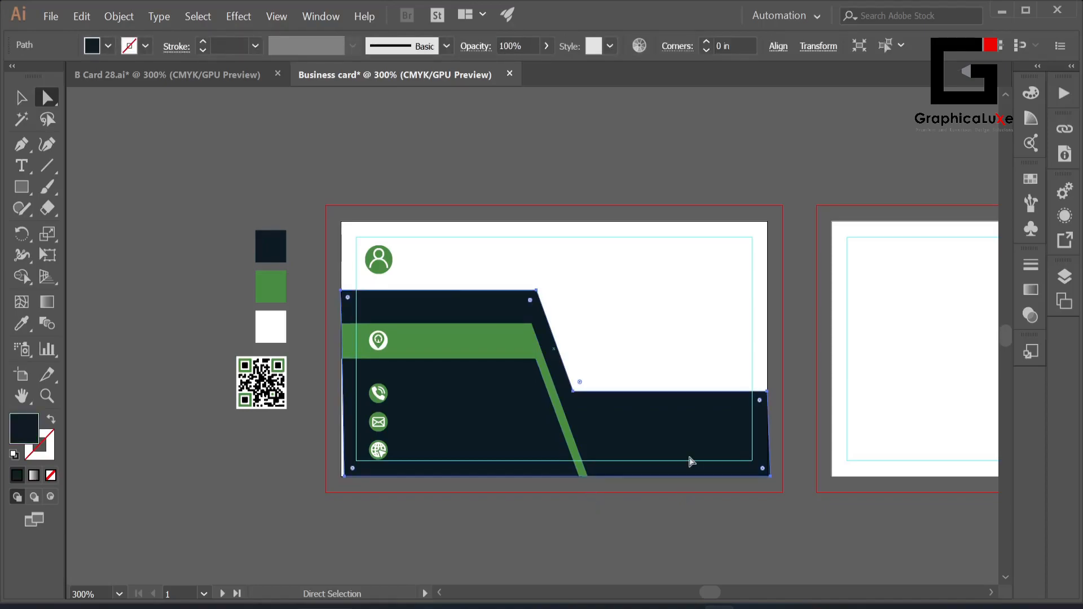
pyautogui.press('Left')
pyautogui.press('Right')
pyautogui.click(352, 555)
pyautogui.click(348, 479)
pyautogui.moveTo(345, 476); pyautogui.dragTo(341, 477)
pyautogui.click(715, 510)
pyautogui.click(764, 427)
pyautogui.moveTo(772, 477); pyautogui.dragTo(767, 475)
pyautogui.click(769, 509)
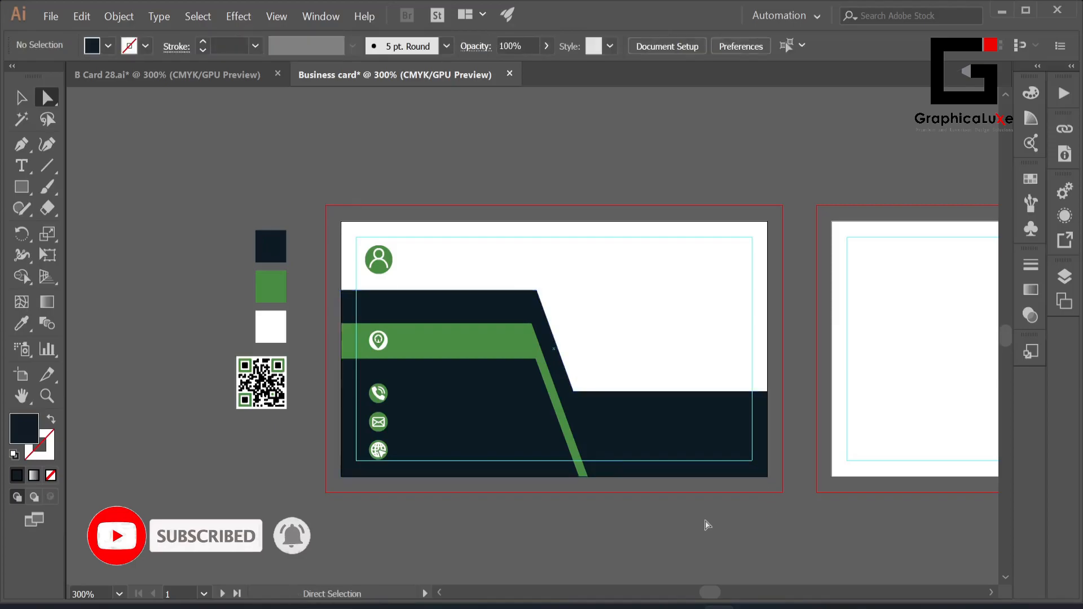
# Lock the navy background shape on the first card
pyautogui.press('v')
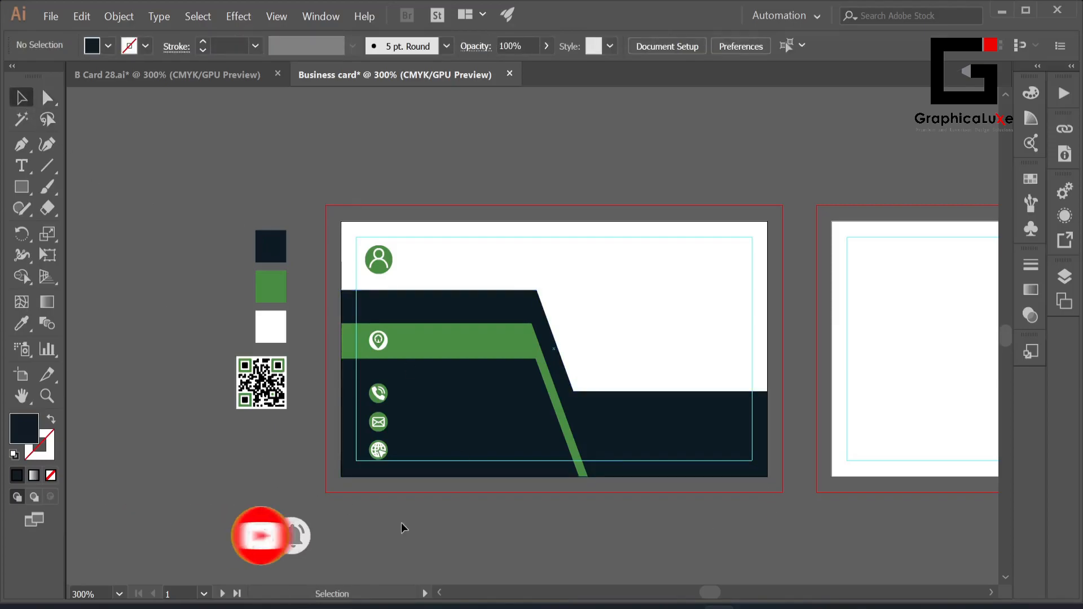
pyautogui.click(441, 408)
pyautogui.click(118, 16)
pyautogui.moveTo(130, 99)
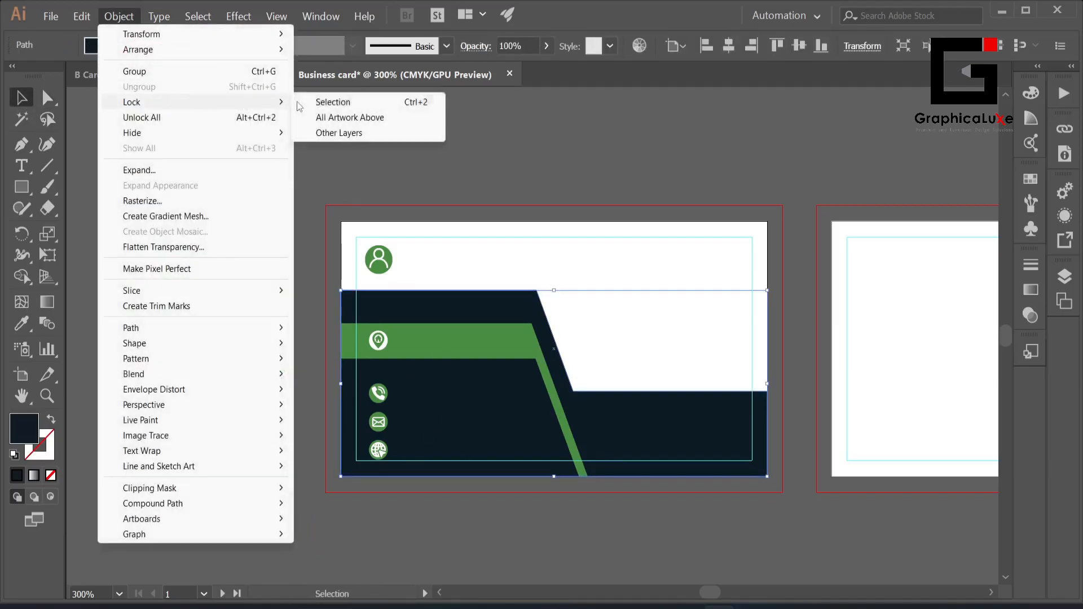
pyautogui.click(395, 102)
# Move the group of phone, mail and web icons up slightly, away from the lower safe-area guide
pyautogui.click(378, 421)
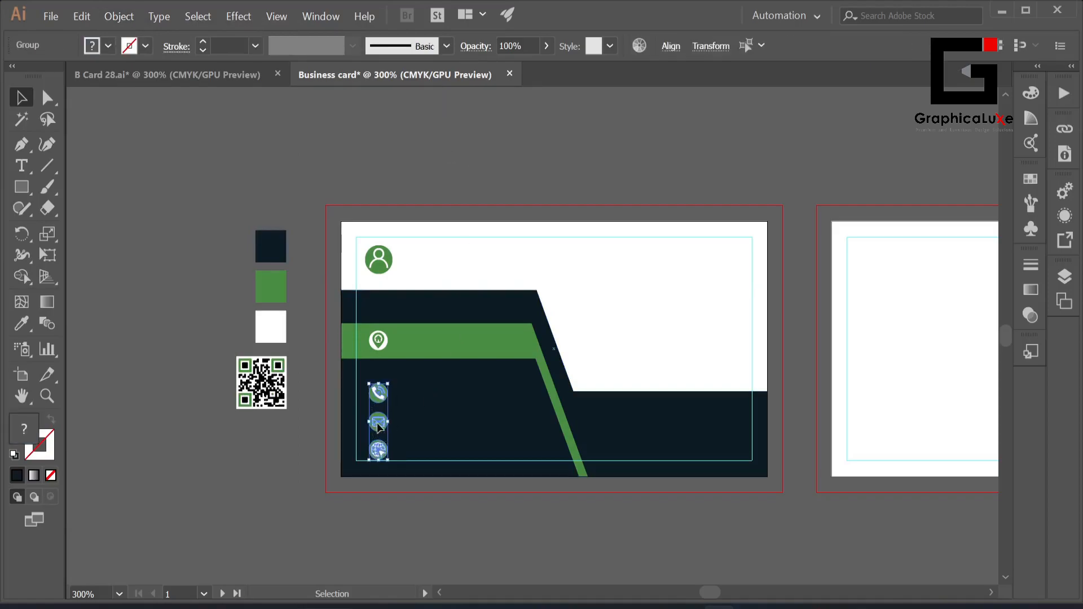
pyautogui.moveTo(379, 420); pyautogui.dragTo(379, 416)
pyautogui.click(409, 525)
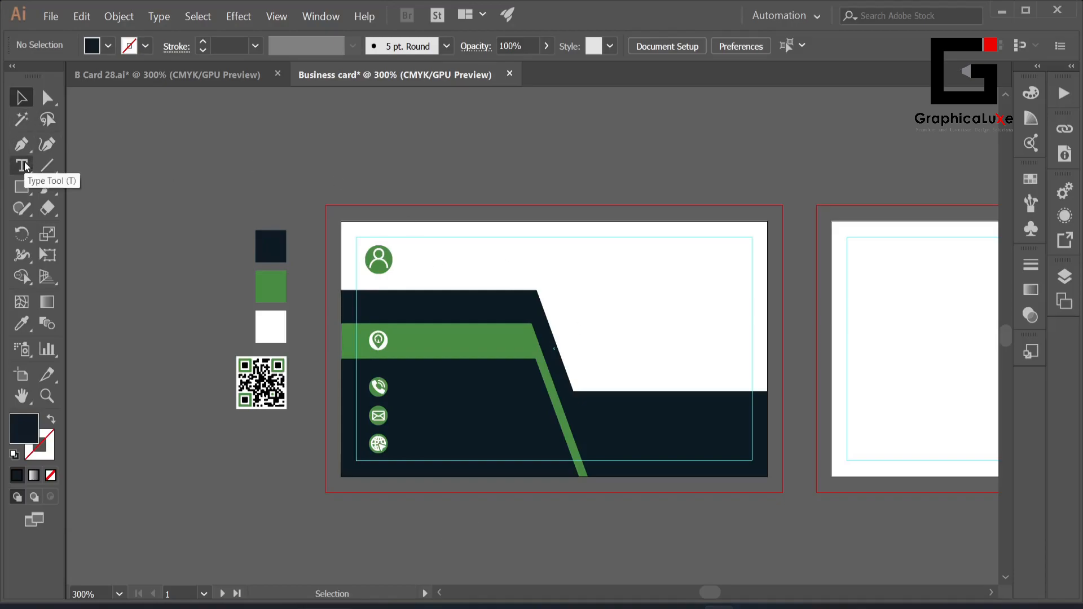
# Draw a hexagon with the Polygon tool in the white area on the right side of the first card
pyautogui.click(21, 187)
pyautogui.moveTo(22, 187); pyautogui.dragTo(107, 253)
pyautogui.moveTo(602, 257); pyautogui.dragTo(666, 320)
pyautogui.press('v')
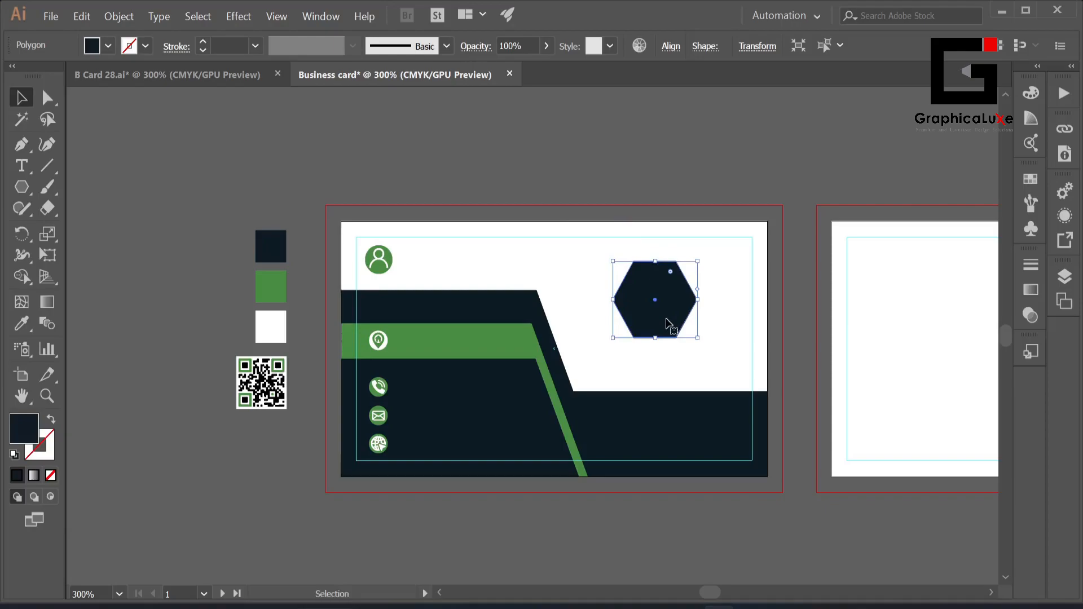
# Remove the hexagon's fill and give it a 5 pt black stroke
pyautogui.click(145, 46)
pyautogui.click(11, 77)
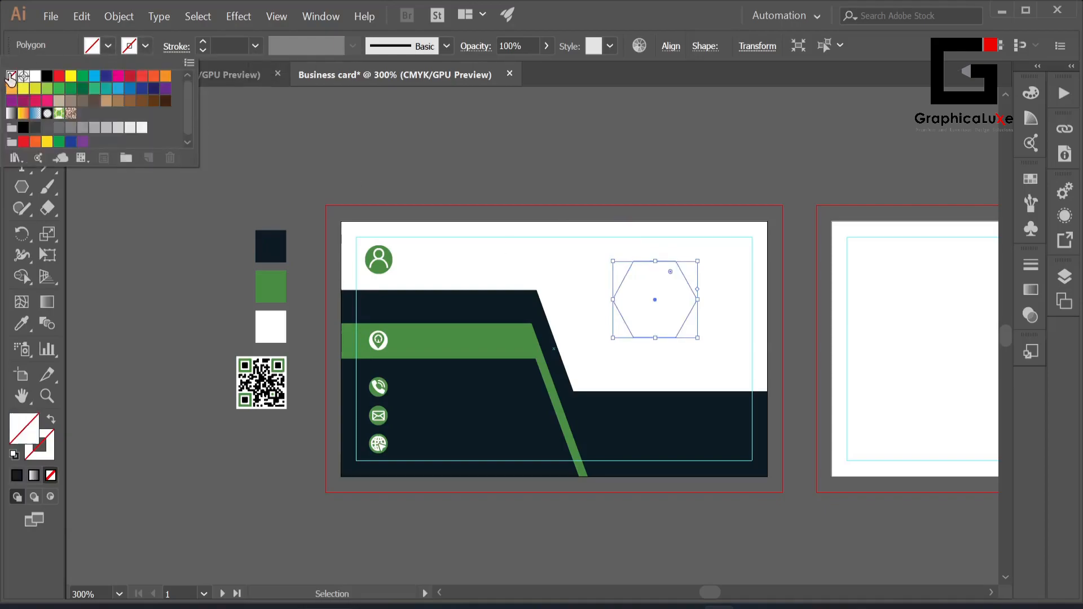
pyautogui.click(202, 43)
pyautogui.click(202, 43)
pyautogui.click(202, 43)
pyautogui.click(203, 42)
pyautogui.click(202, 42)
pyautogui.click(203, 42)
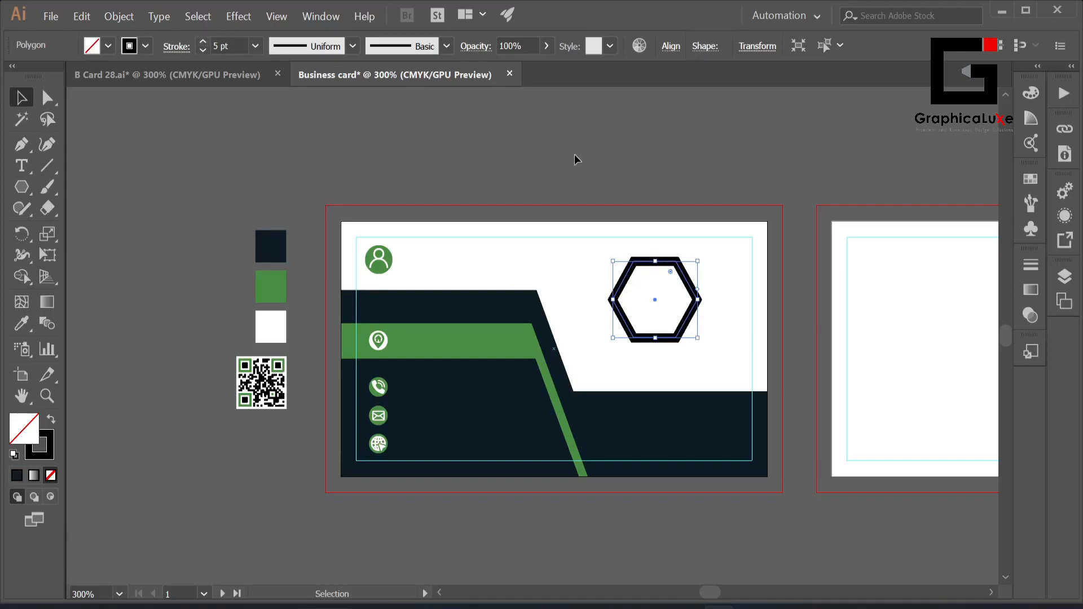
# Paste a copy of the hexagon in front and scale it down about its centre, inside the outer hexagon
pyautogui.hotkey('ctrl', 'c')
pyautogui.hotkey('ctrl', 'f')
pyautogui.moveTo(698, 260); pyautogui.dragTo(686, 276)
# Remove the inner hexagon's stroke and fill it with the green sampled from the colour swatch square
pyautogui.click(145, 46)
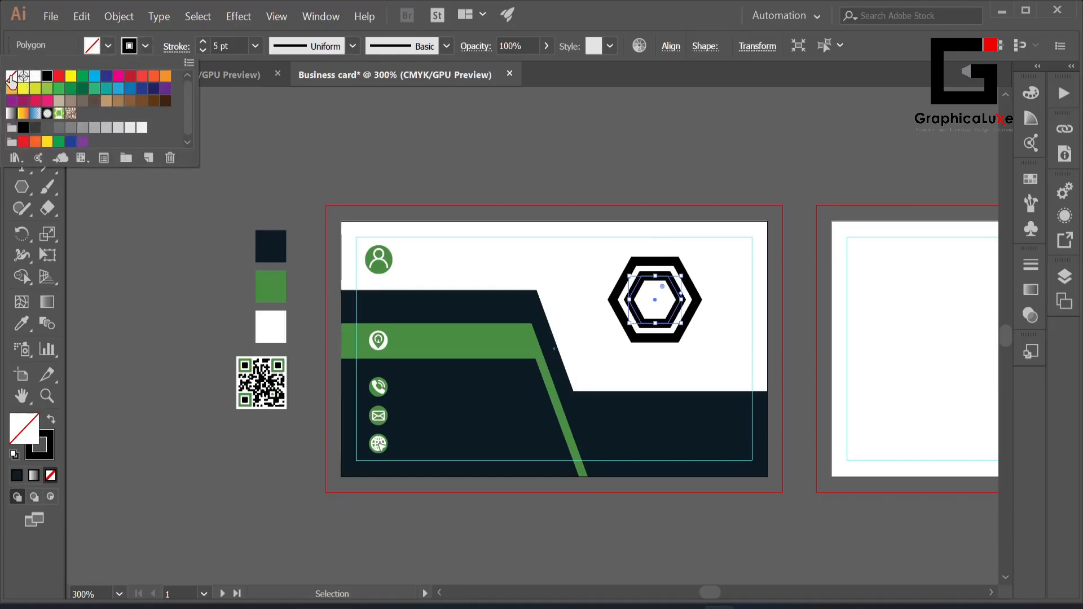
pyautogui.click(11, 78)
pyautogui.press('Escape')
pyautogui.press('i')
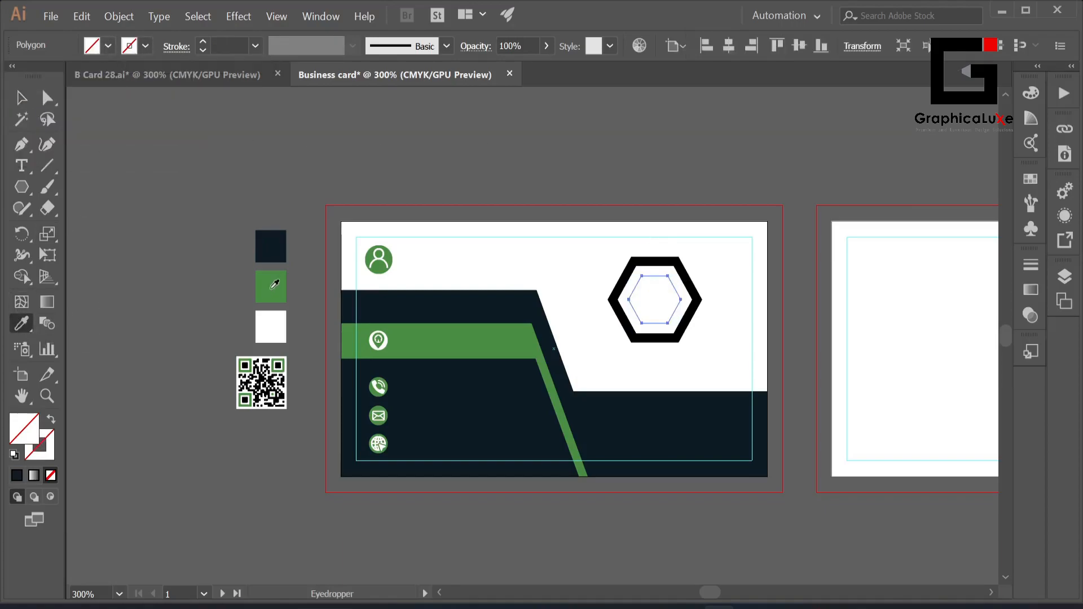
pyautogui.click(274, 284)
# Expand the outer black hexagon outline into a shape, with Fill and Stroke included
pyautogui.press('v')
pyautogui.moveTo(619, 251); pyautogui.dragTo(649, 267)
pyautogui.click(119, 16)
pyautogui.click(163, 170)
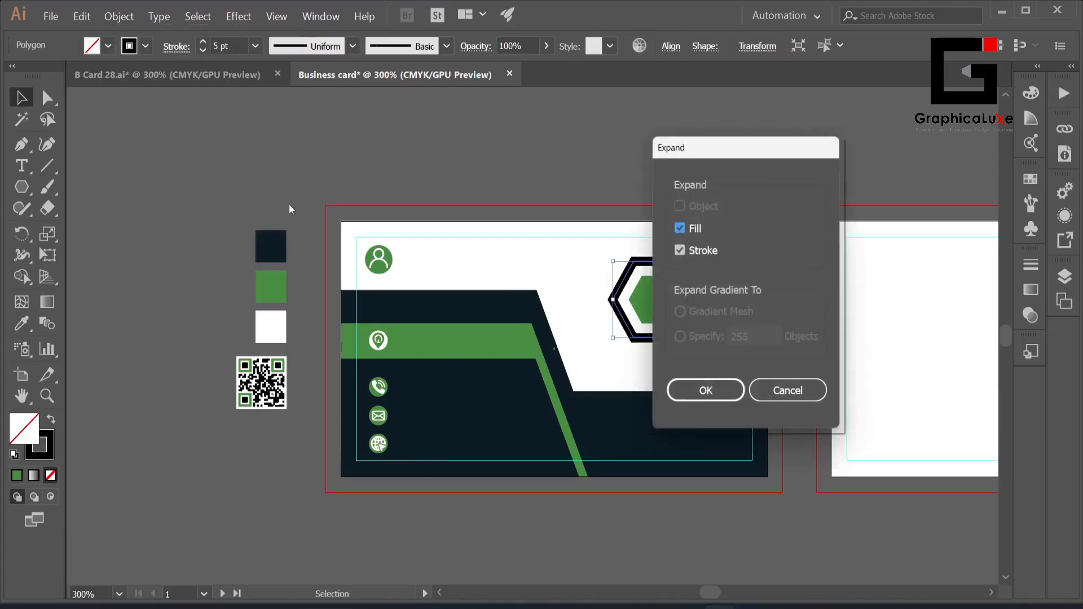
pyautogui.click(709, 389)
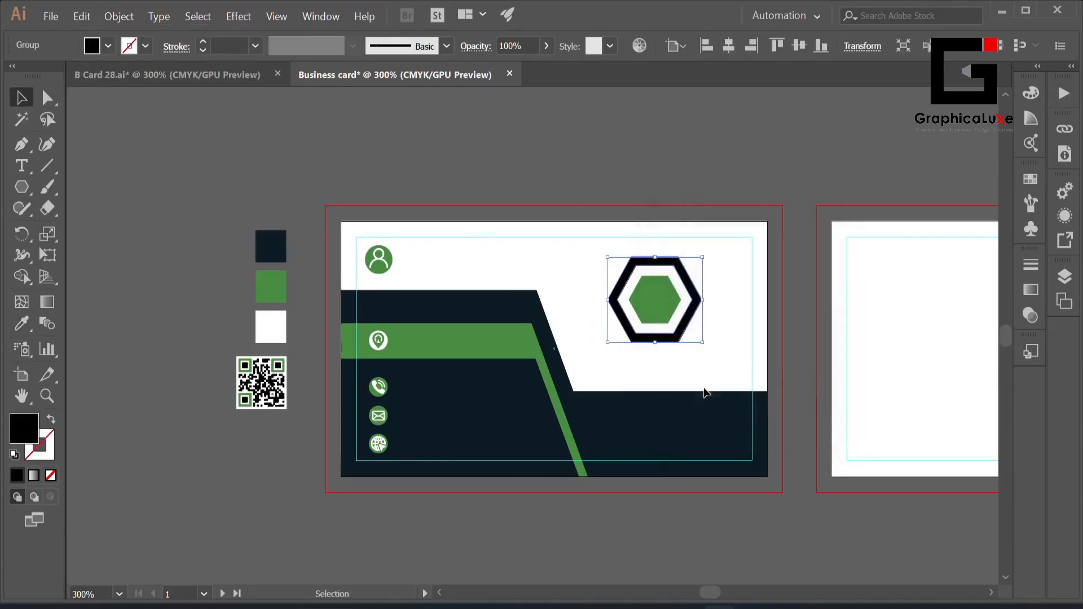
# Recolour the outer hexagon ring with the green sampled from the colour swatch square
pyautogui.click(23, 323)
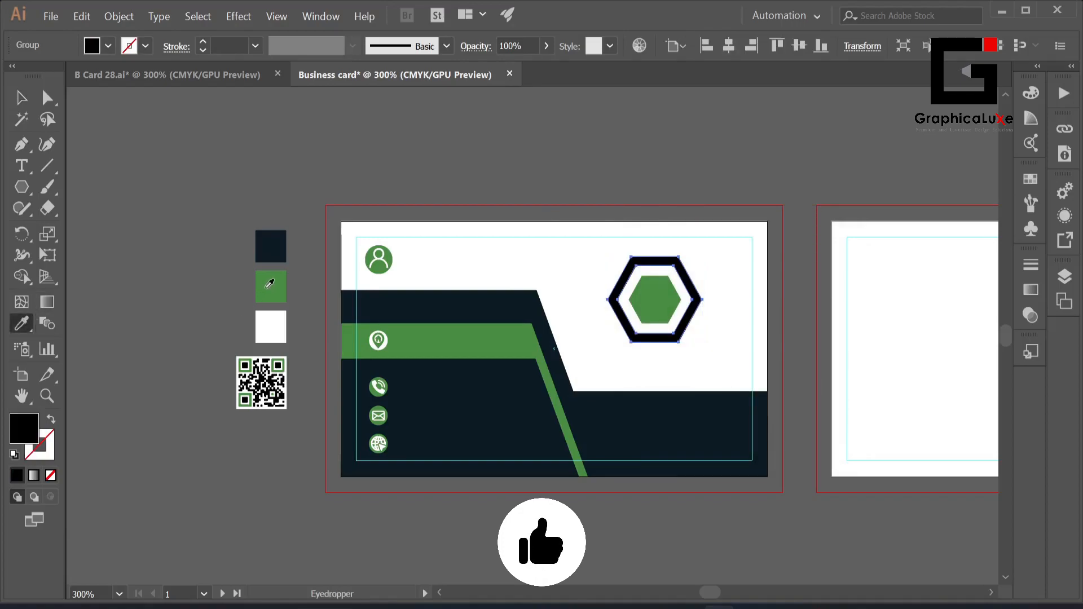
pyautogui.click(269, 284)
pyautogui.click(21, 97)
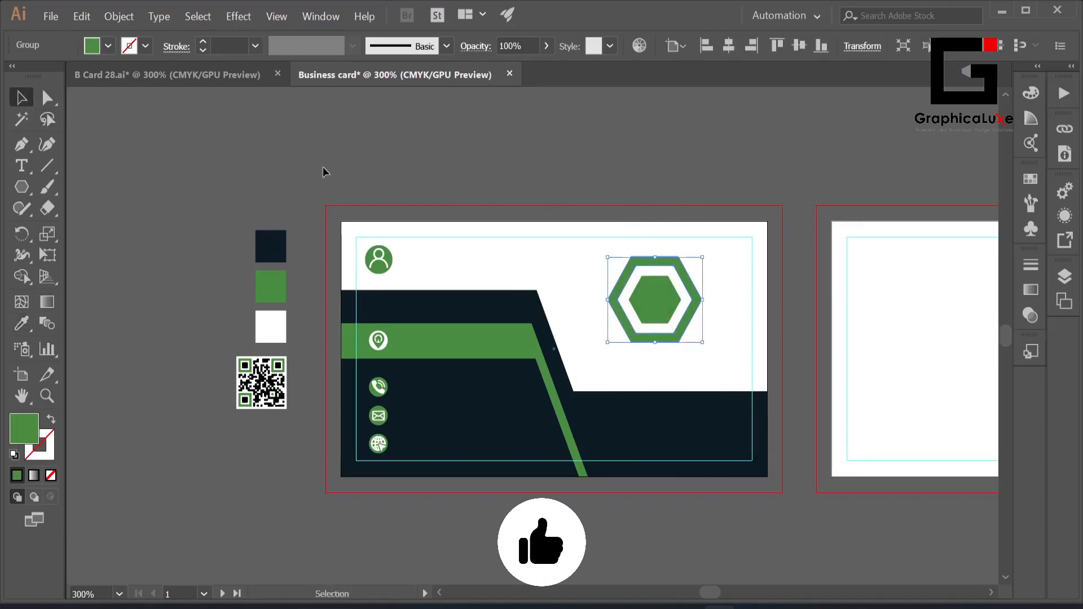
# Group the inner green hexagon with the outer green ring
pyautogui.click(347, 161)
pyautogui.rightClick(651, 286)
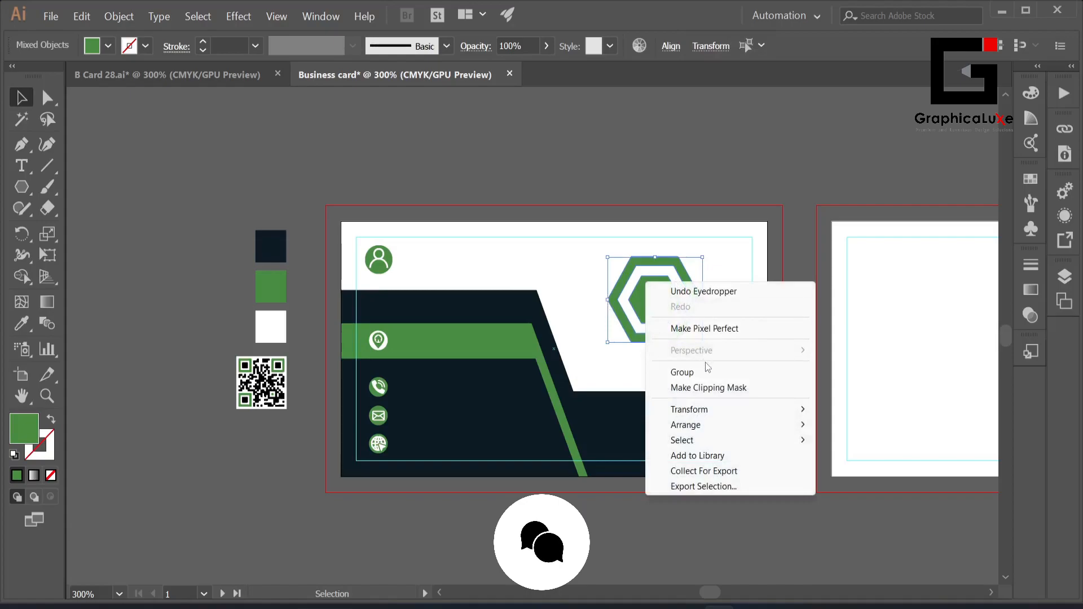
pyautogui.click(685, 370)
# Rotate the hexagon logo so a corner points straight up, and scale it down near the card's upper-right corner
pyautogui.moveTo(707, 251); pyautogui.dragTo(728, 279)
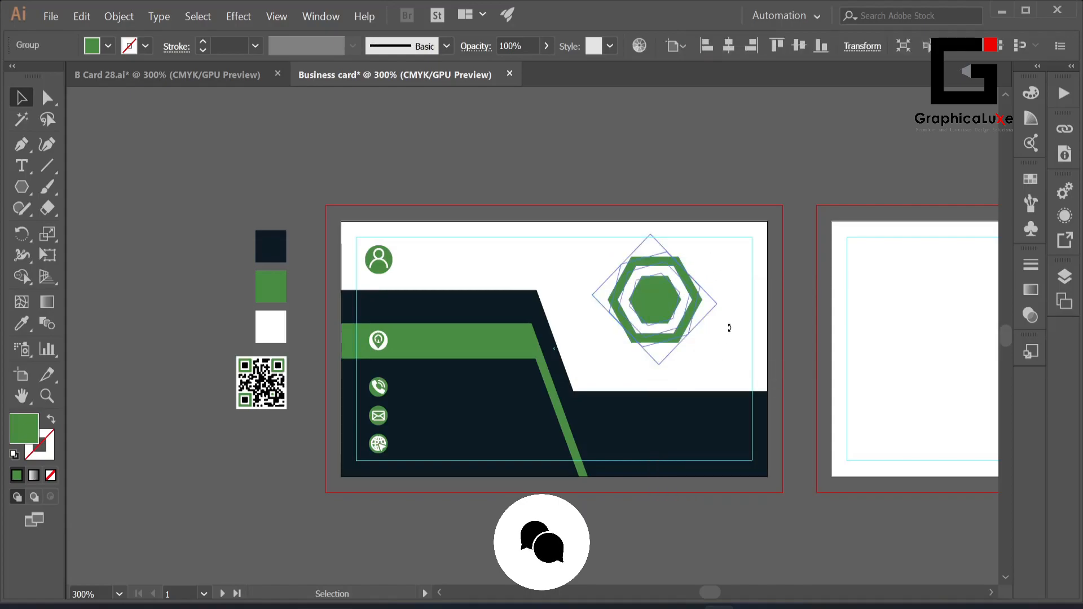
pyautogui.moveTo(729, 327); pyautogui.dragTo(724, 348)
pyautogui.moveTo(655, 352); pyautogui.dragTo(671, 278)
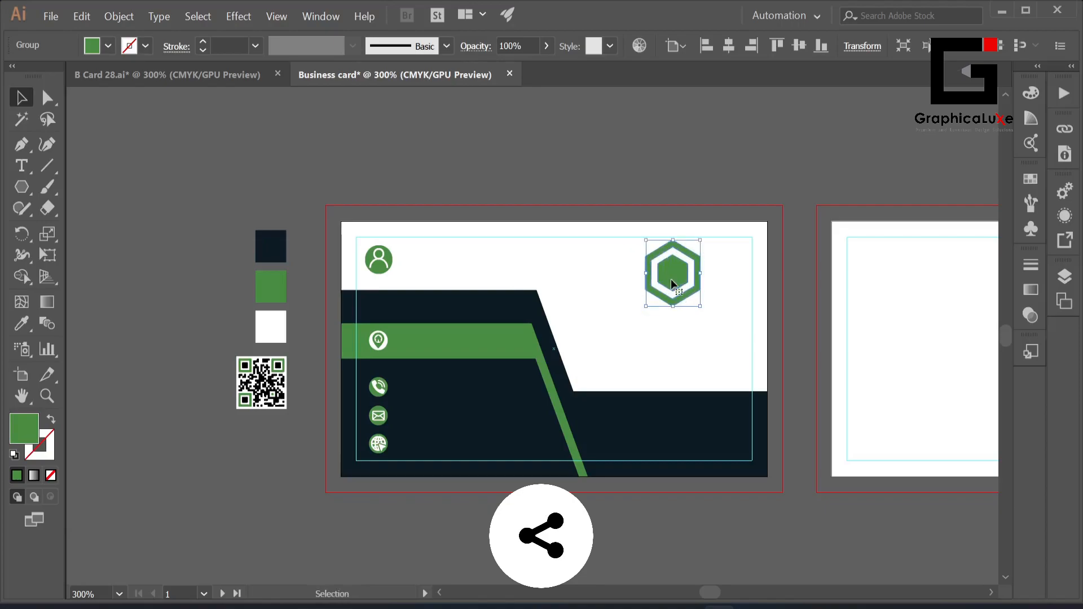
pyautogui.click(699, 172)
# Add the text "COMPANY NAME" just below the hexagon logo and shift it roughly under the logo
pyautogui.press('t')
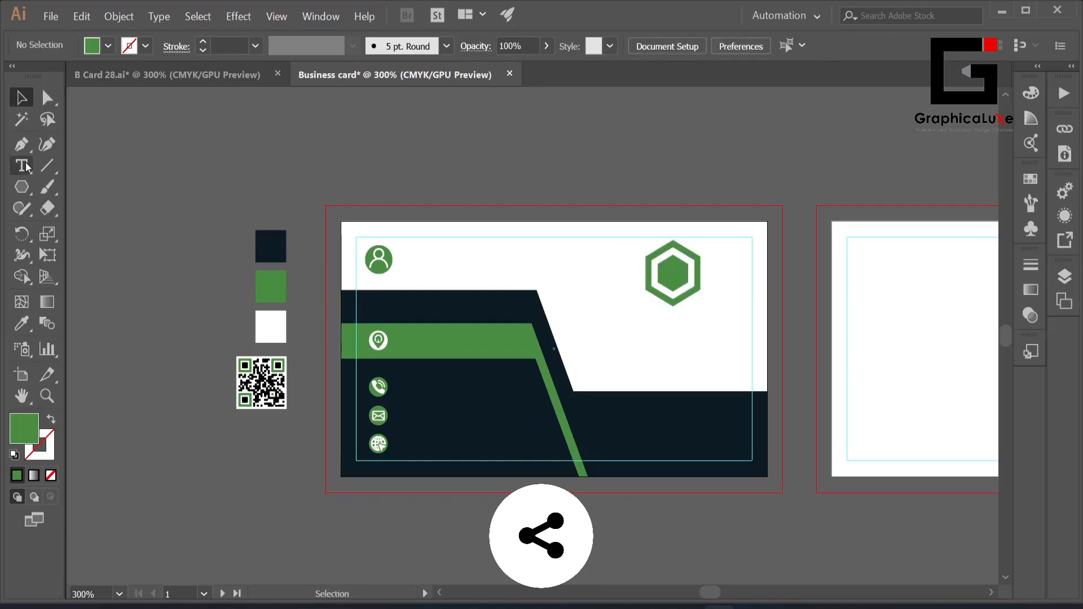
pyautogui.click(625, 329)
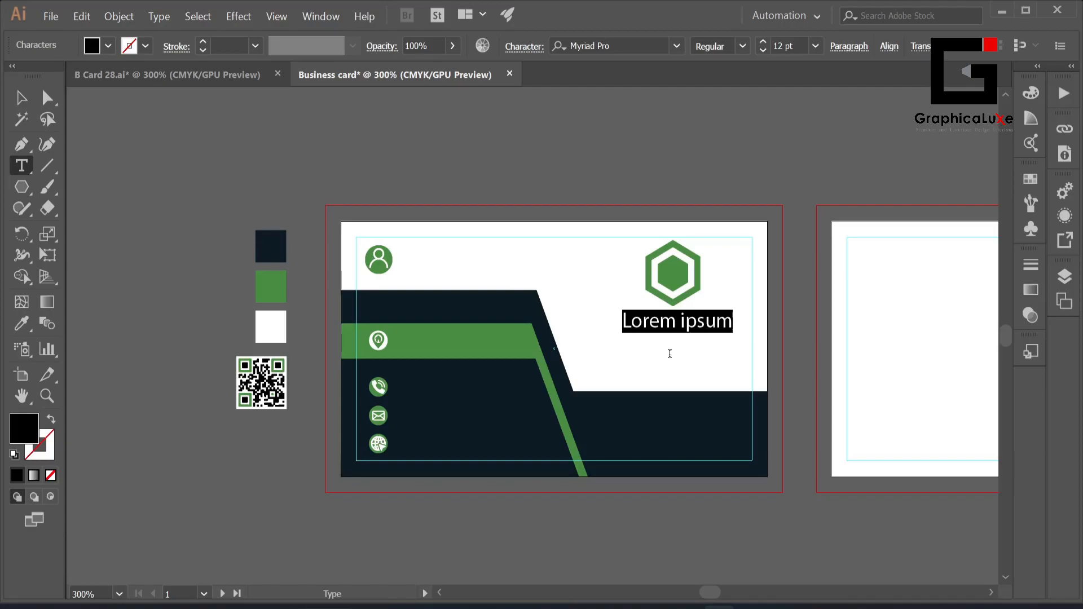
pyautogui.write('COMPANY NAME')
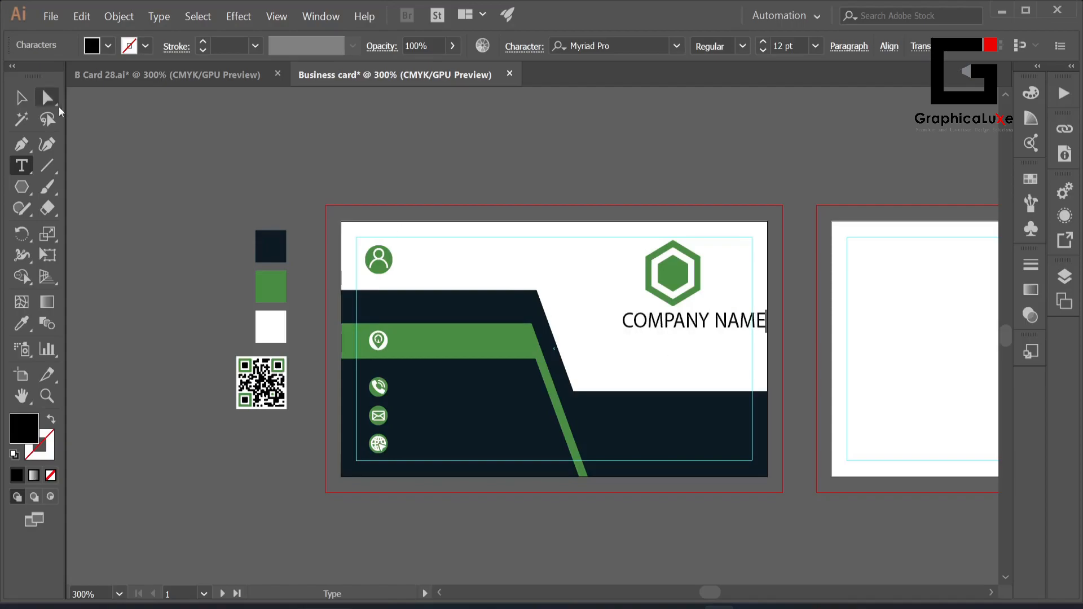
pyautogui.click(21, 97)
pyautogui.moveTo(693, 326); pyautogui.dragTo(673, 326)
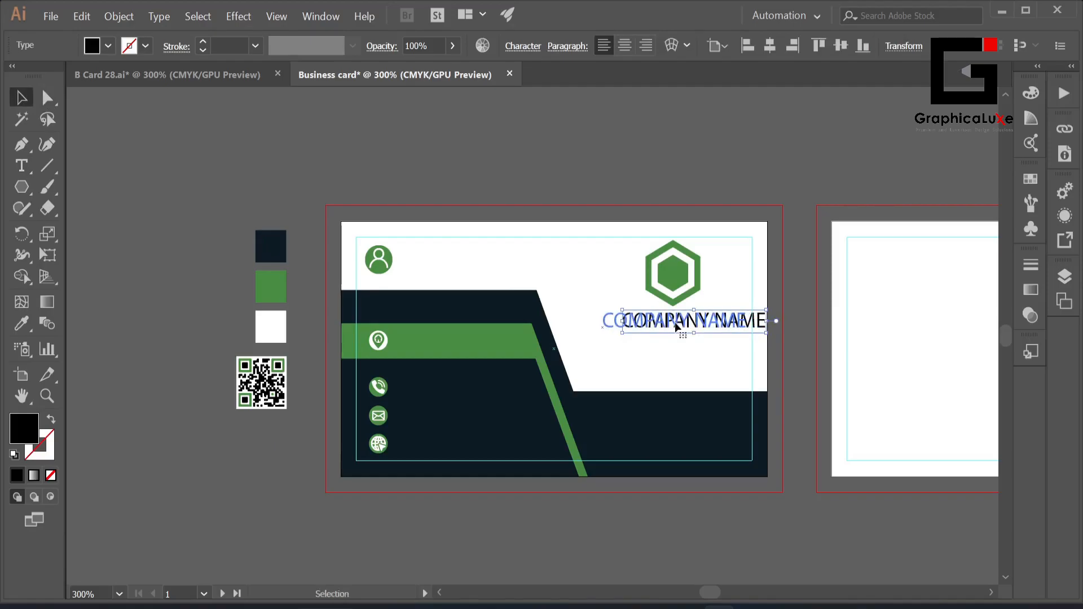
# Set the company name text to the Poppins font in SemiBold style
pyautogui.click(524, 46)
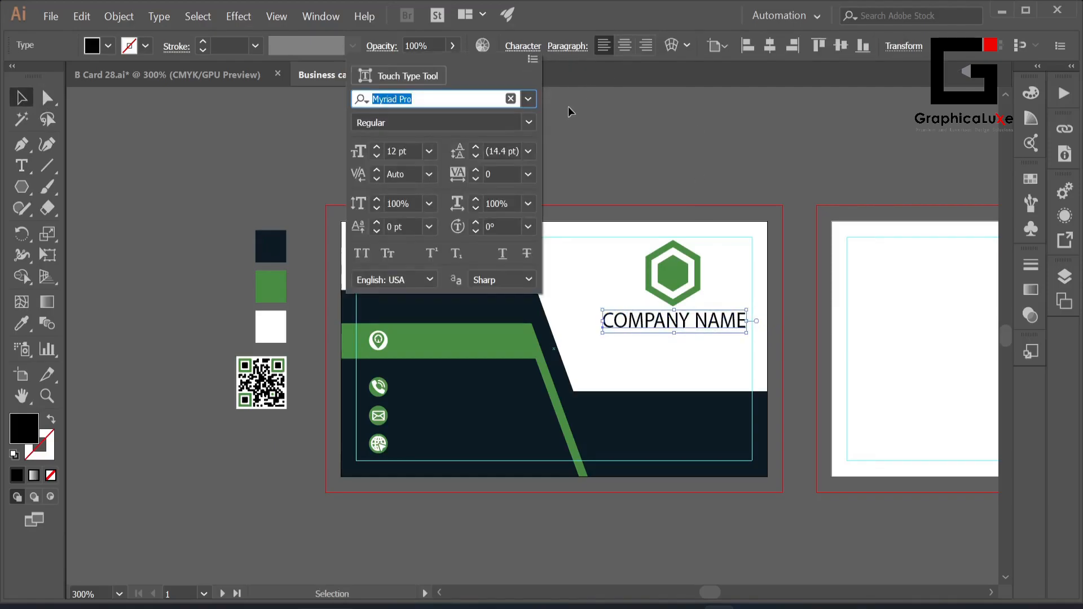
pyautogui.click(530, 100)
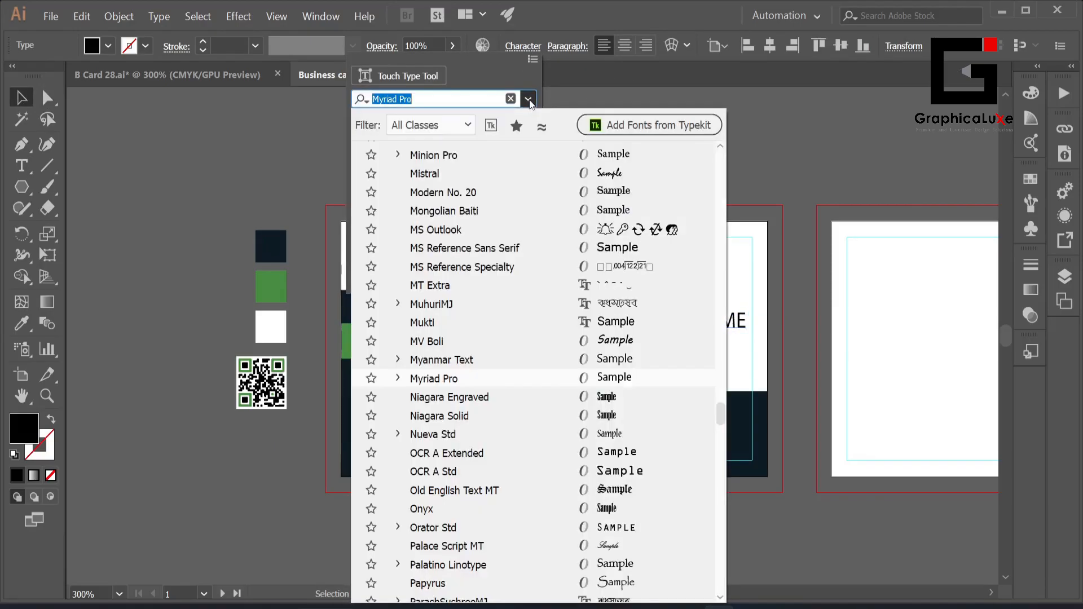
pyautogui.moveTo(719, 413); pyautogui.dragTo(731, 143)
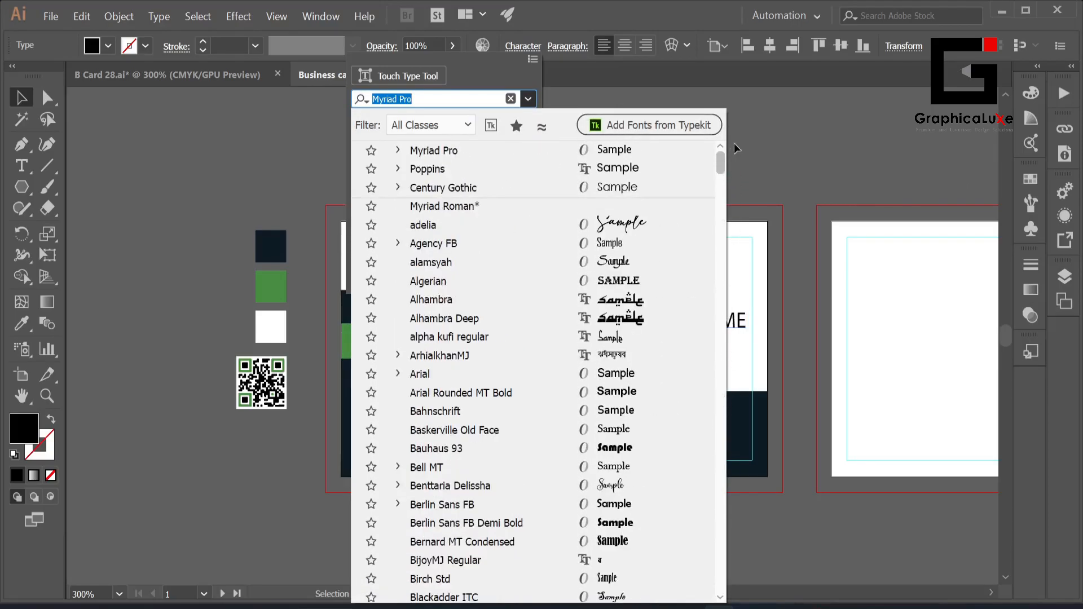
pyautogui.click(483, 169)
pyautogui.click(529, 127)
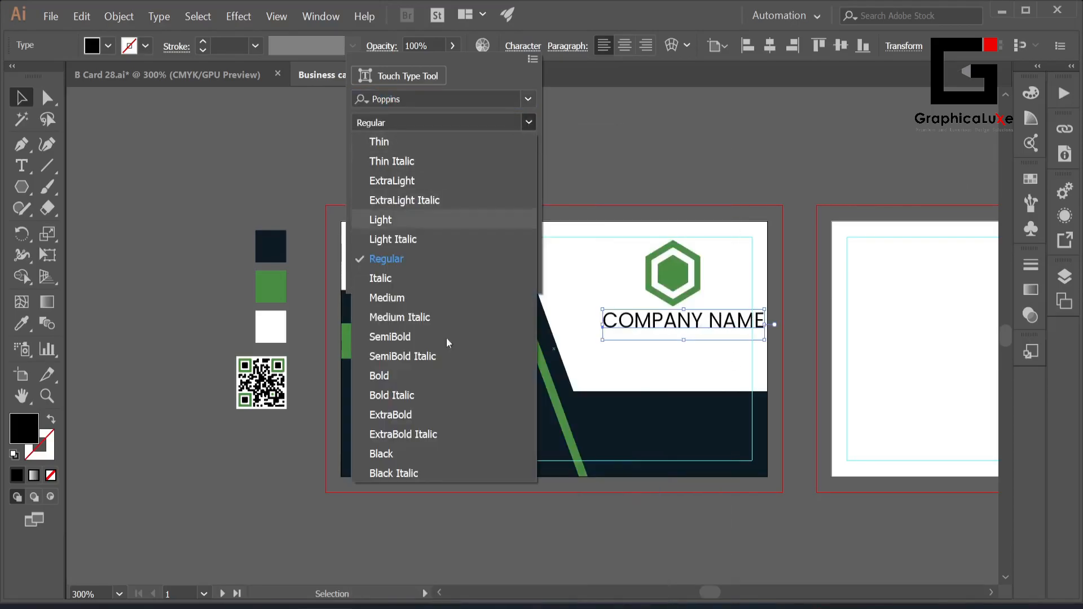
pyautogui.click(441, 337)
pyautogui.click(654, 172)
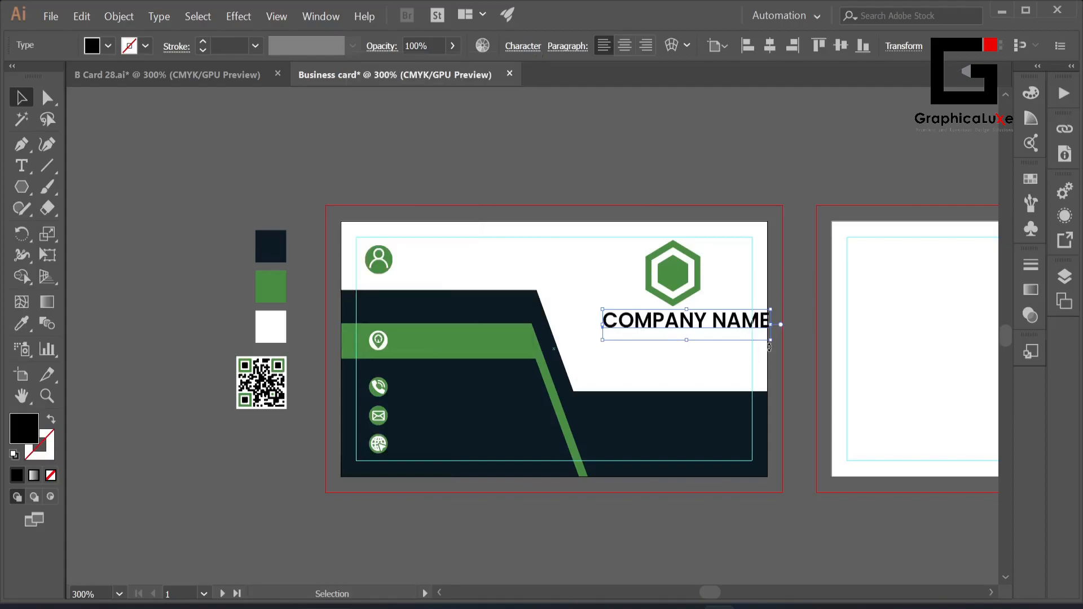
# Duplicate the company name directly below itself and replace the copy's text with "Your Tagline Here"
pyautogui.moveTo(699, 322); pyautogui.dragTo(698, 353)
pyautogui.press('t')
pyautogui.moveTo(770, 361); pyautogui.dragTo(602, 359)
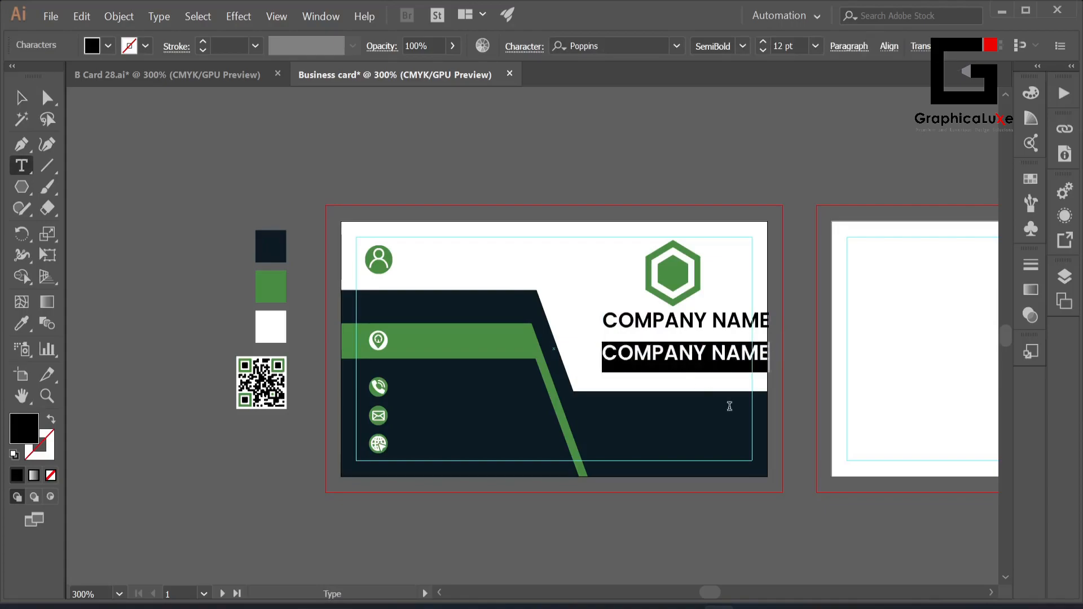
pyautogui.write('Your Tagline Here')
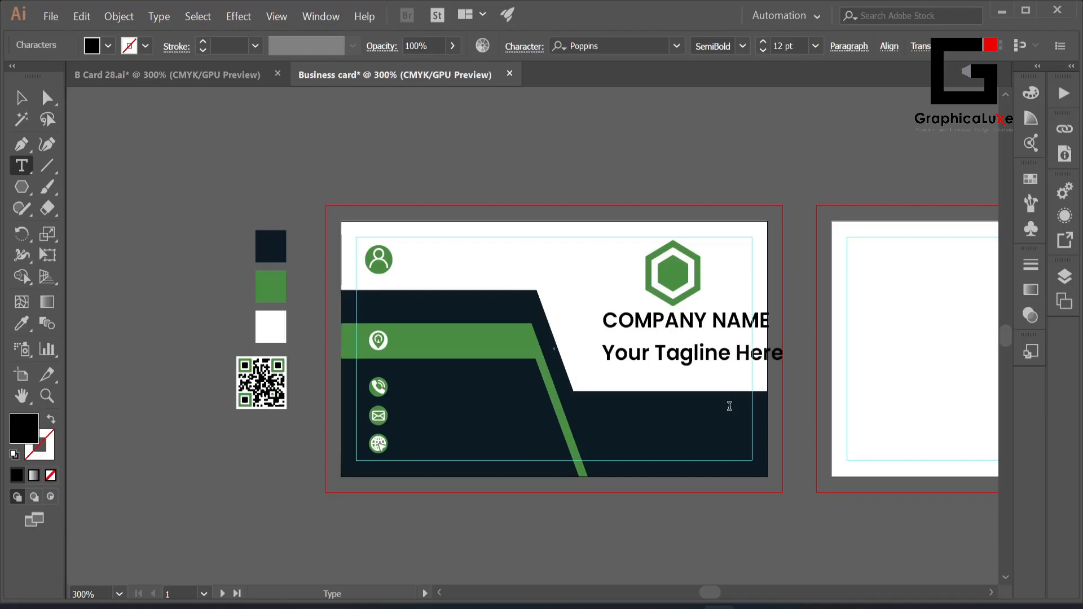
pyautogui.press('Escape')
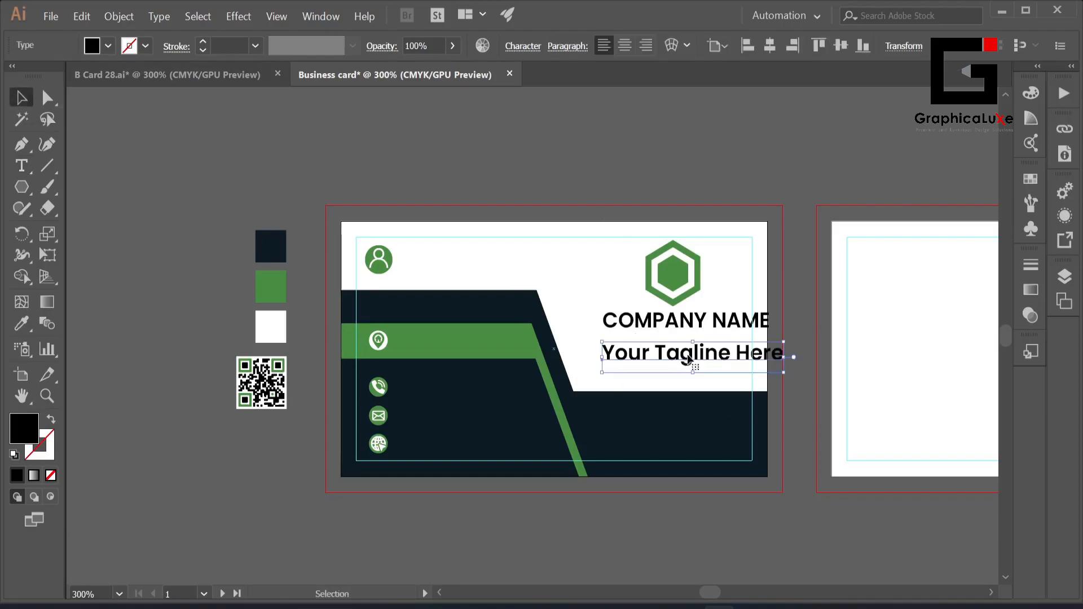
# Change the tagline's font style to Regular
pyautogui.click(523, 46)
pyautogui.click(527, 122)
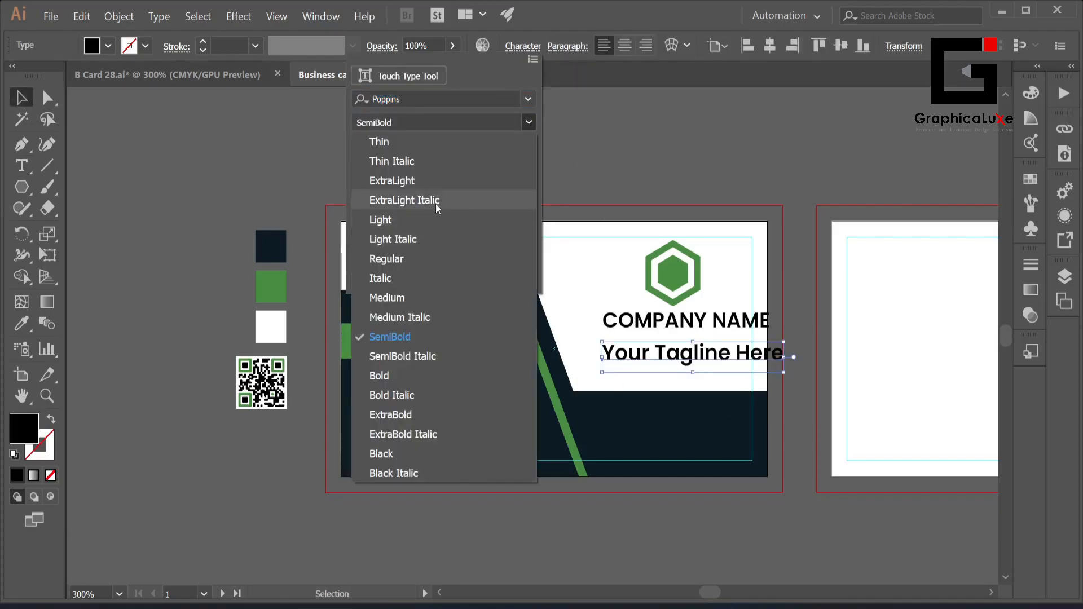
pyautogui.click(428, 258)
pyautogui.click(755, 238)
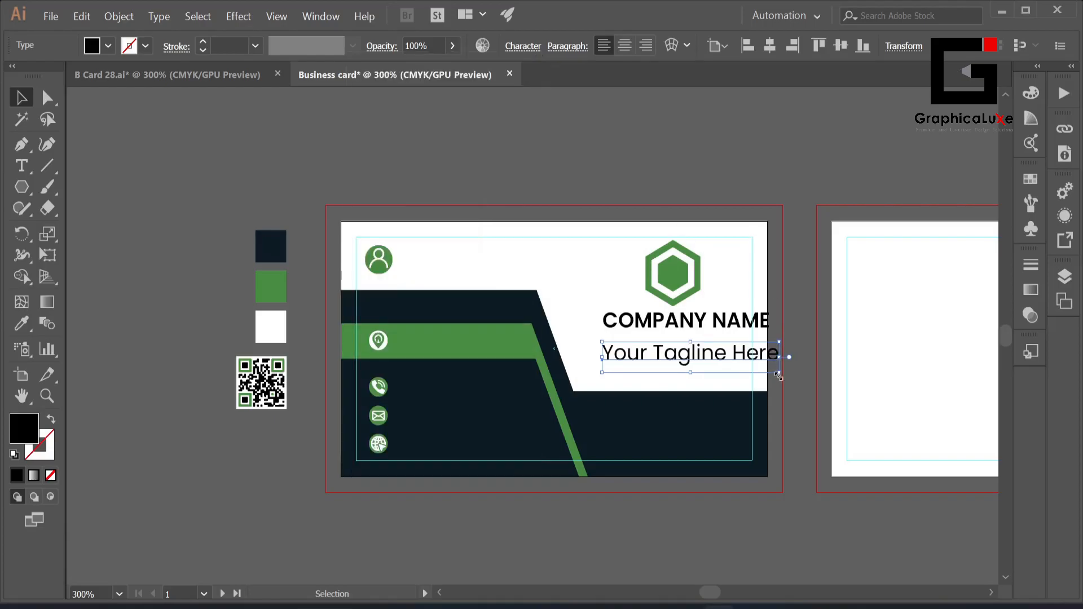
# Scale down the tagline and the company name, and place the tagline closely beneath the company name
pyautogui.moveTo(779, 376); pyautogui.dragTo(641, 339)
pyautogui.moveTo(752, 309); pyautogui.dragTo(718, 319)
pyautogui.moveTo(656, 333); pyautogui.dragTo(688, 354)
pyautogui.click(731, 177)
pyautogui.click(693, 384)
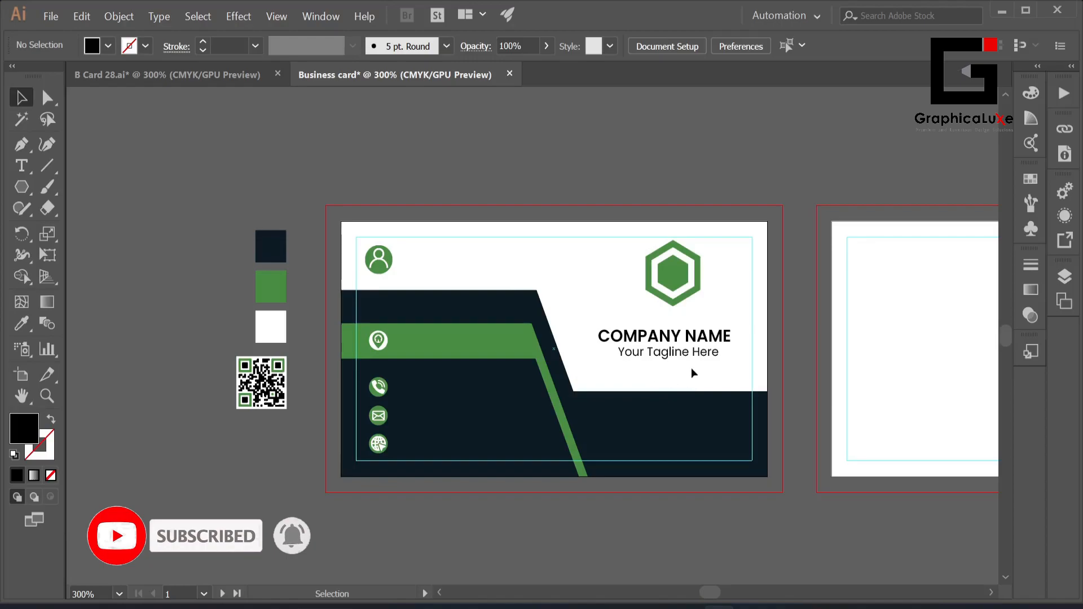
# Centre the company name, tagline and hexagon horizontally on one another, with the hexagon close above the text
pyautogui.moveTo(587, 324); pyautogui.dragTo(633, 356)
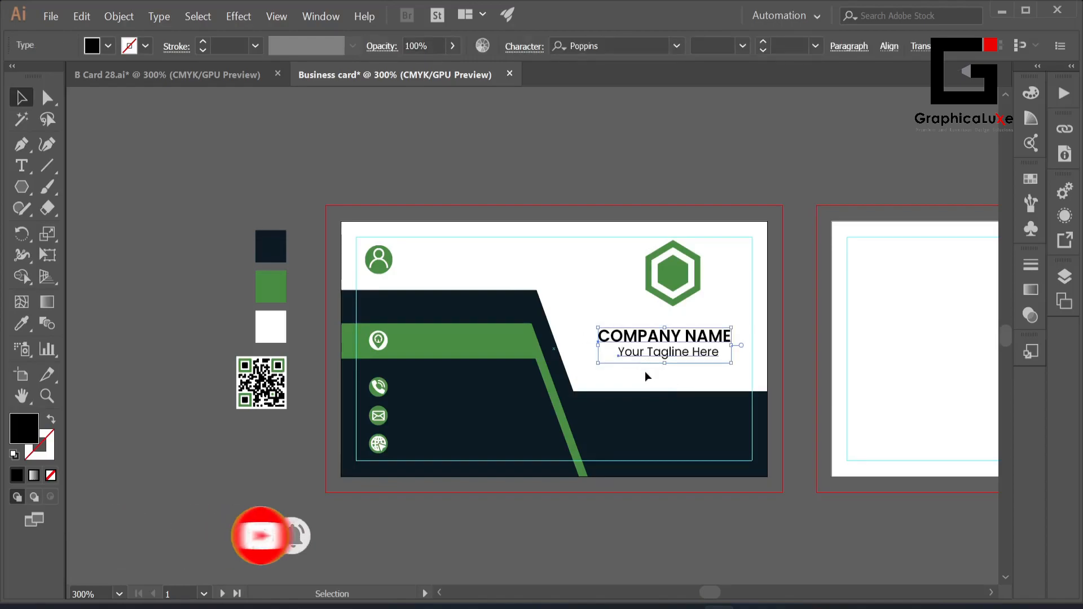
pyautogui.click(889, 46)
pyautogui.click(876, 192)
pyautogui.click(903, 214)
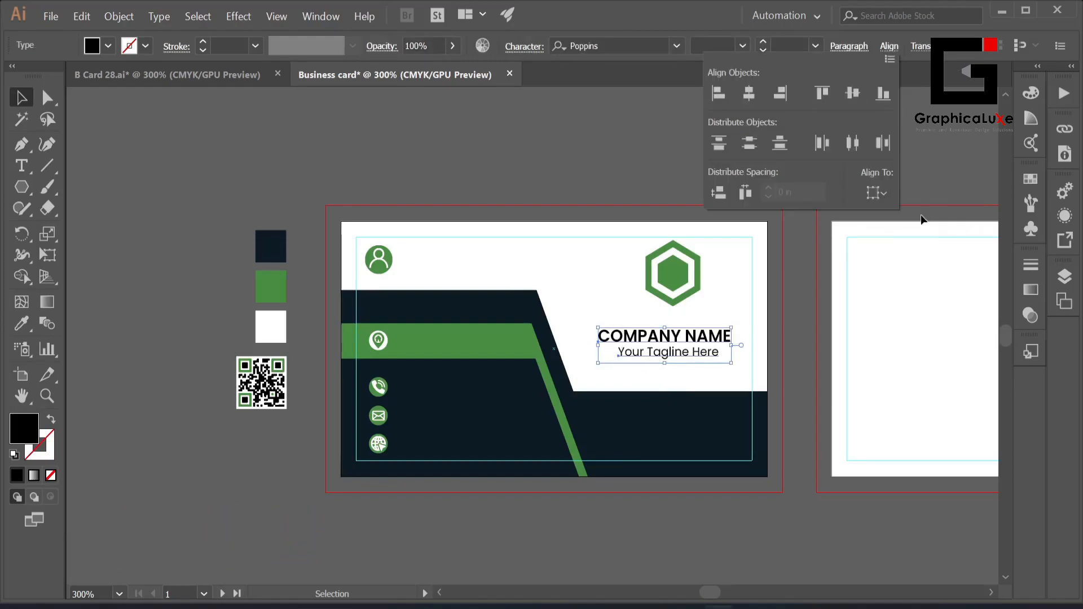
pyautogui.click(751, 99)
pyautogui.click(931, 169)
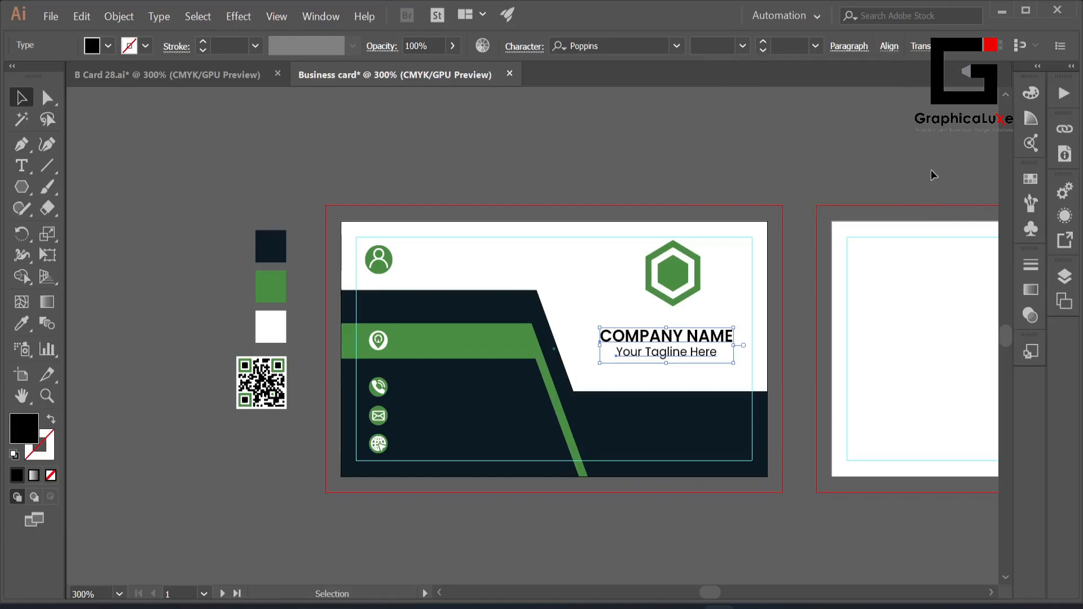
pyautogui.click(931, 170)
pyautogui.moveTo(669, 298); pyautogui.dragTo(698, 365)
pyautogui.click(659, 178)
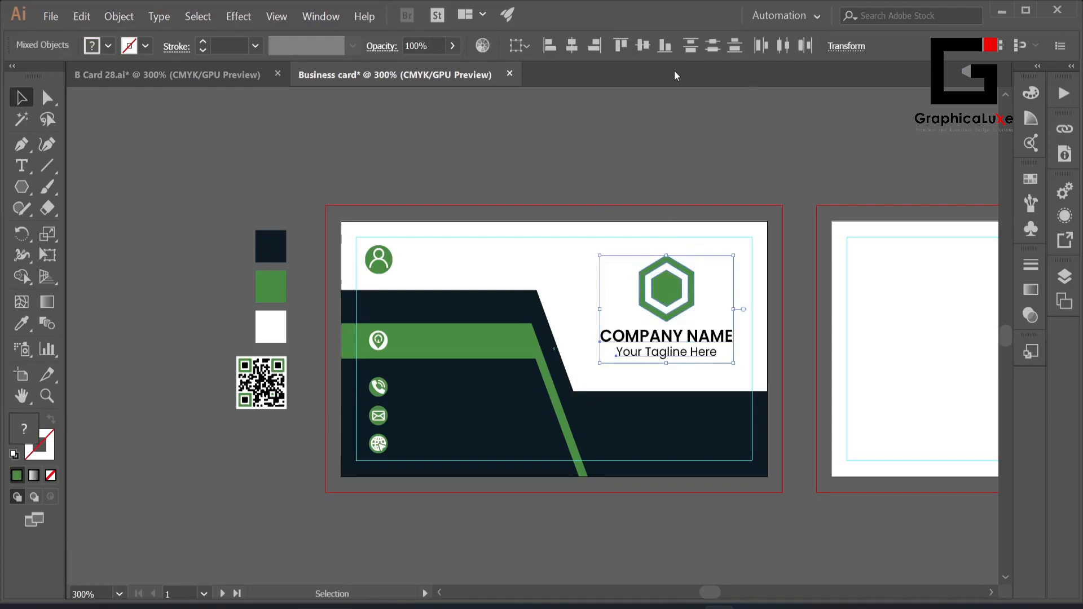
# Group the hexagon with both text lines and move the complete logo slightly up in the white area
pyautogui.rightClick(670, 285)
pyautogui.click(734, 374)
pyautogui.click(688, 181)
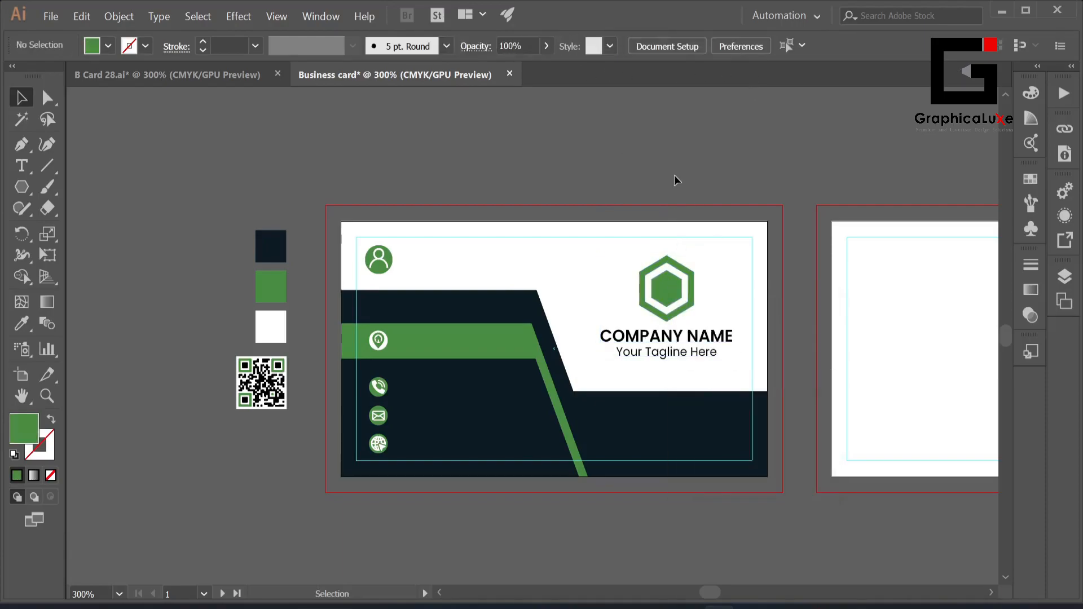
pyautogui.moveTo(671, 289); pyautogui.dragTo(673, 279)
pyautogui.click(693, 138)
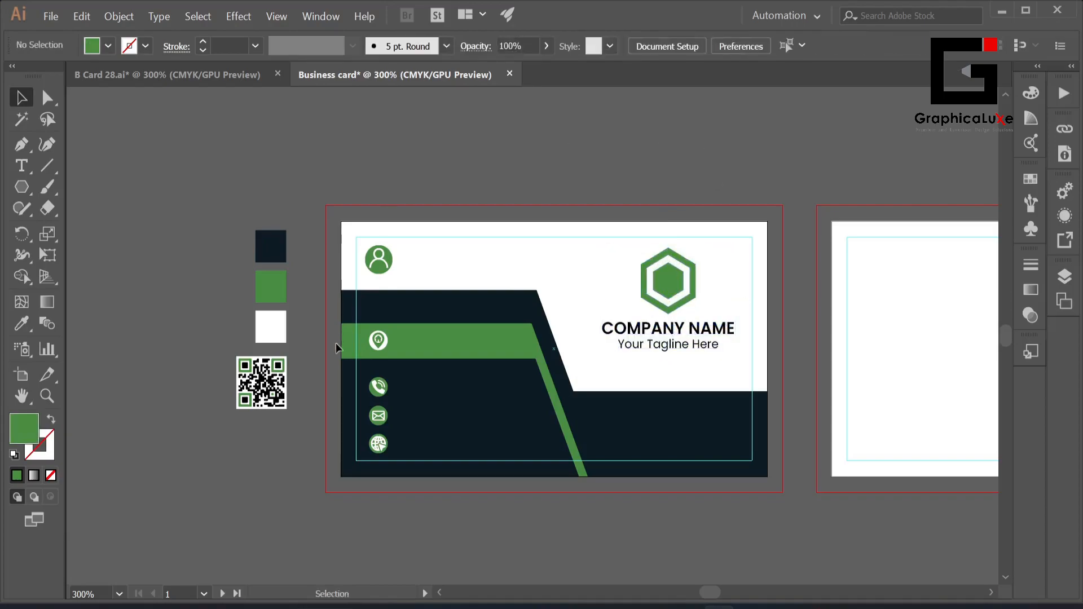
# Bring the QR code to the front and place it in the navy area at the card's lower right, below the logo
pyautogui.click(263, 381)
pyautogui.rightClick(263, 381)
pyautogui.moveTo(316, 520)
pyautogui.click(461, 527)
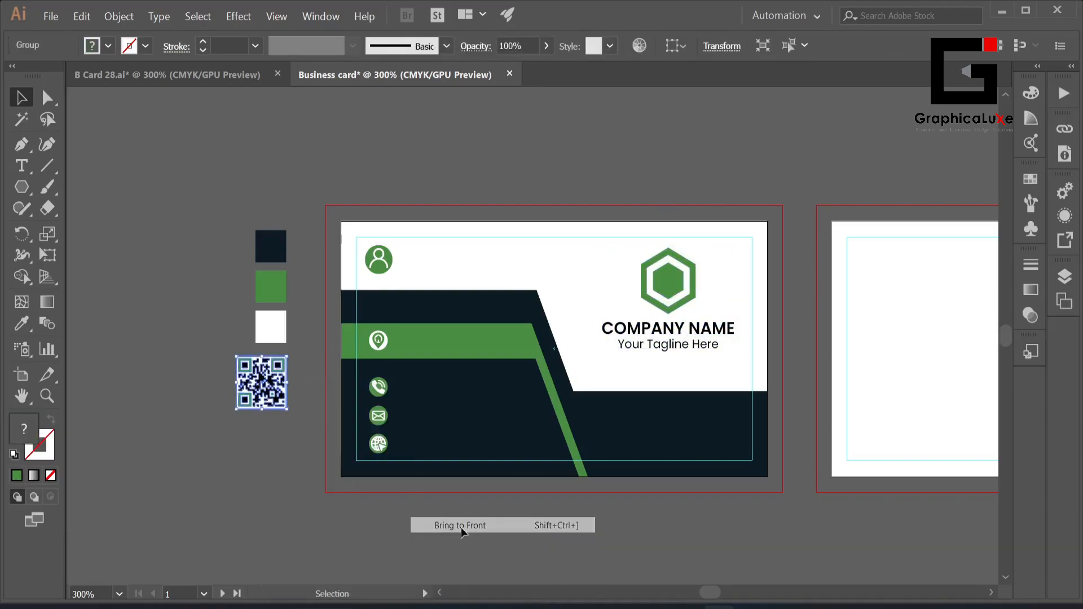
pyautogui.moveTo(261, 394); pyautogui.dragTo(725, 441)
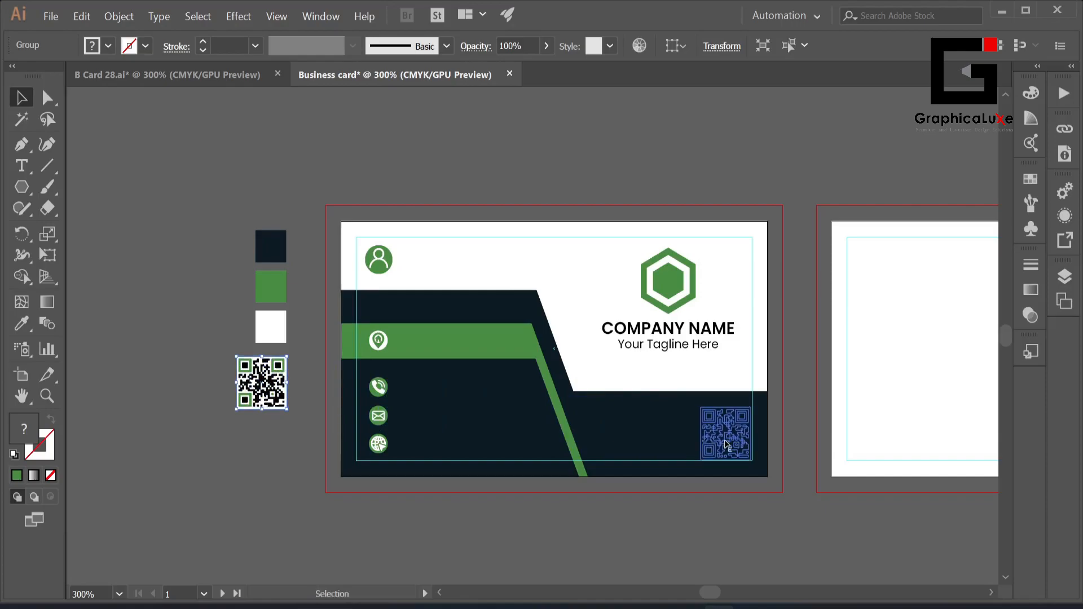
pyautogui.click(737, 166)
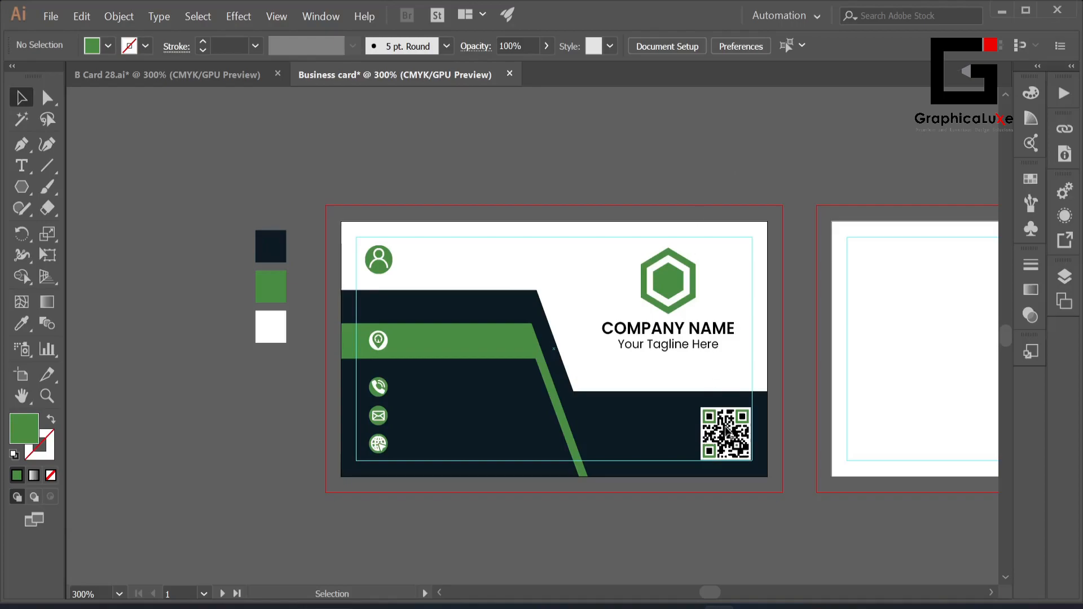
pyautogui.moveTo(726, 426); pyautogui.dragTo(671, 426)
pyautogui.click(685, 525)
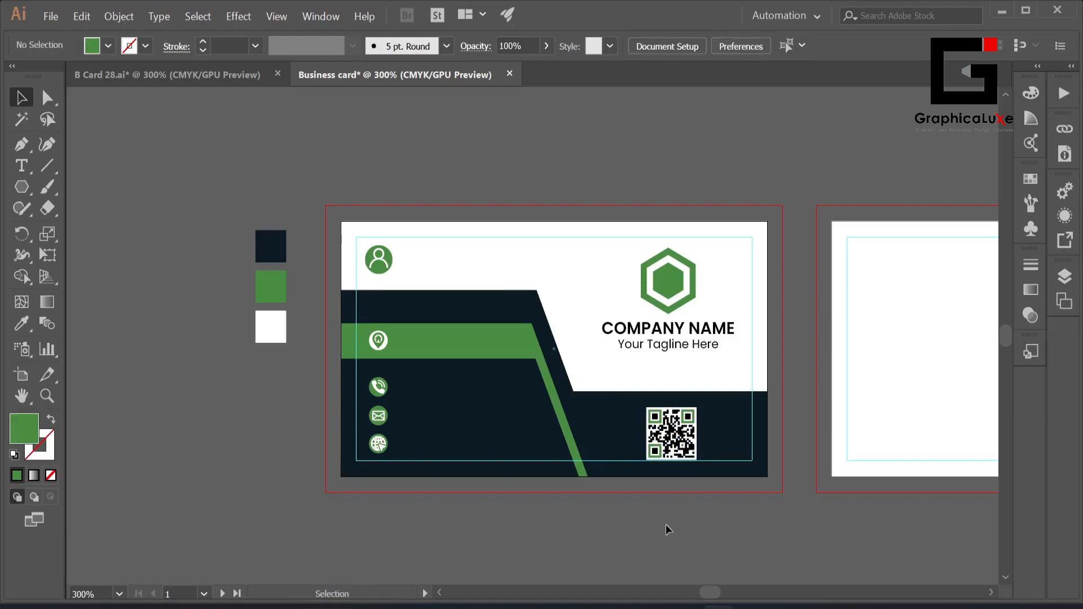
# Add the text "EMPLOYE NAME" beside the person icon at the top of the card
pyautogui.press('t')
pyautogui.click(405, 257)
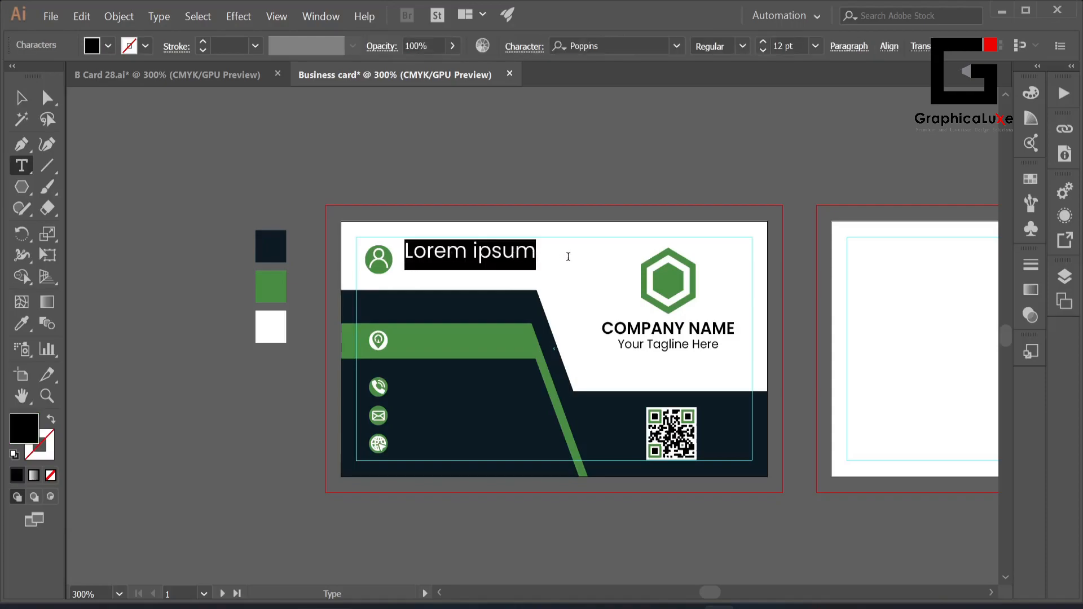
pyautogui.write('E')
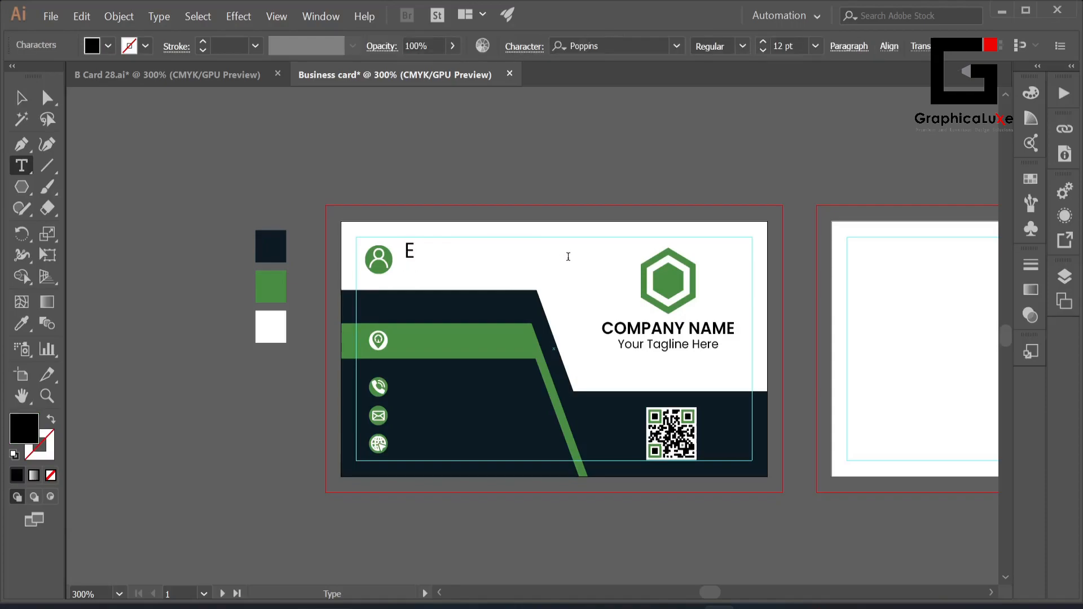
pyautogui.write('MPLOYE NAME')
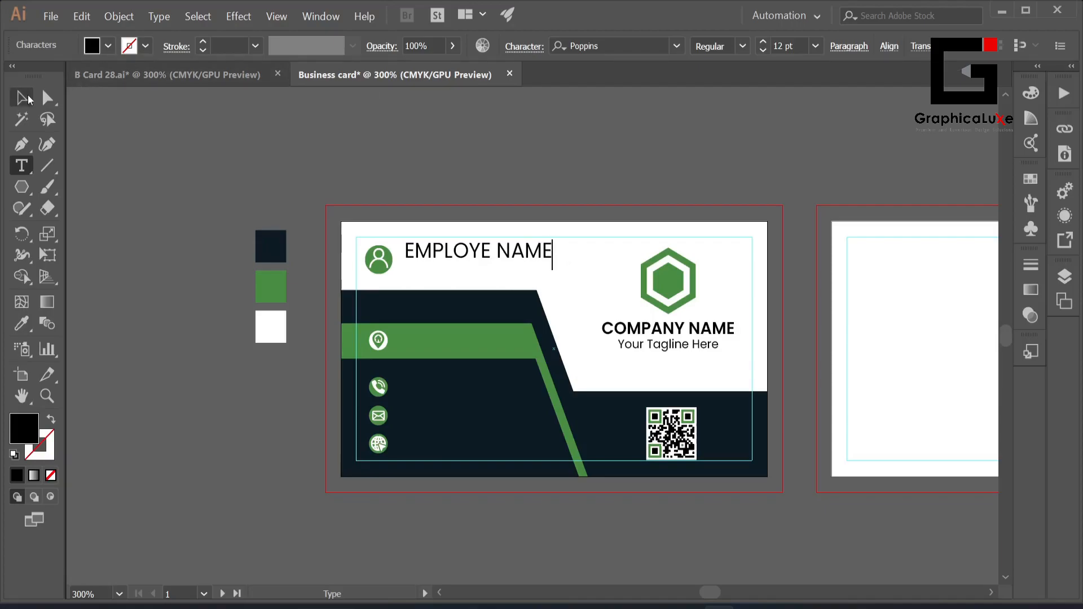
pyautogui.press('Escape')
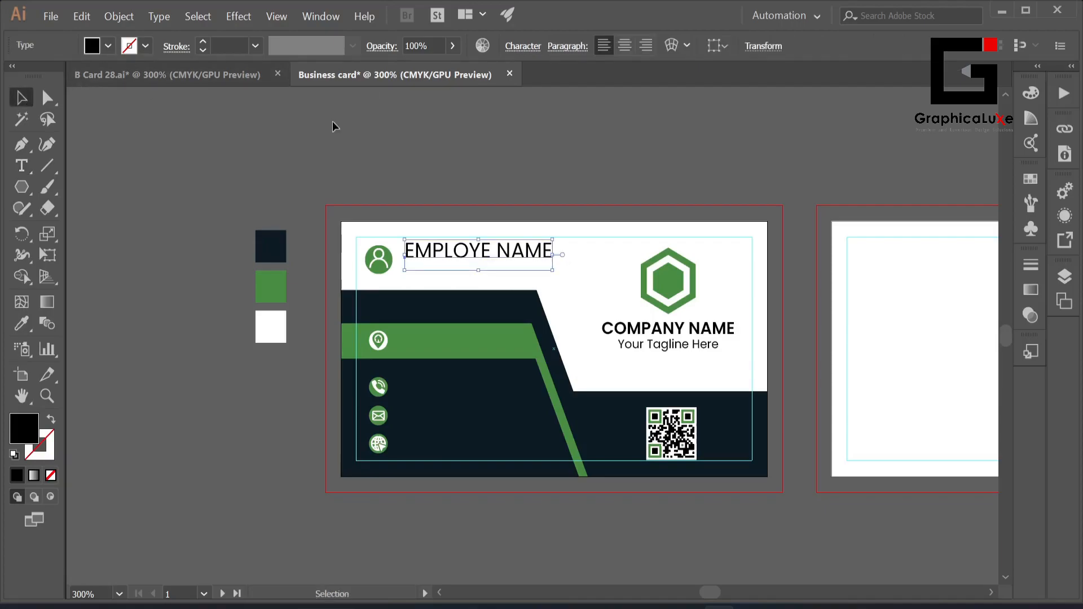
# Set the employee name text to the SemiBold font style
pyautogui.click(523, 48)
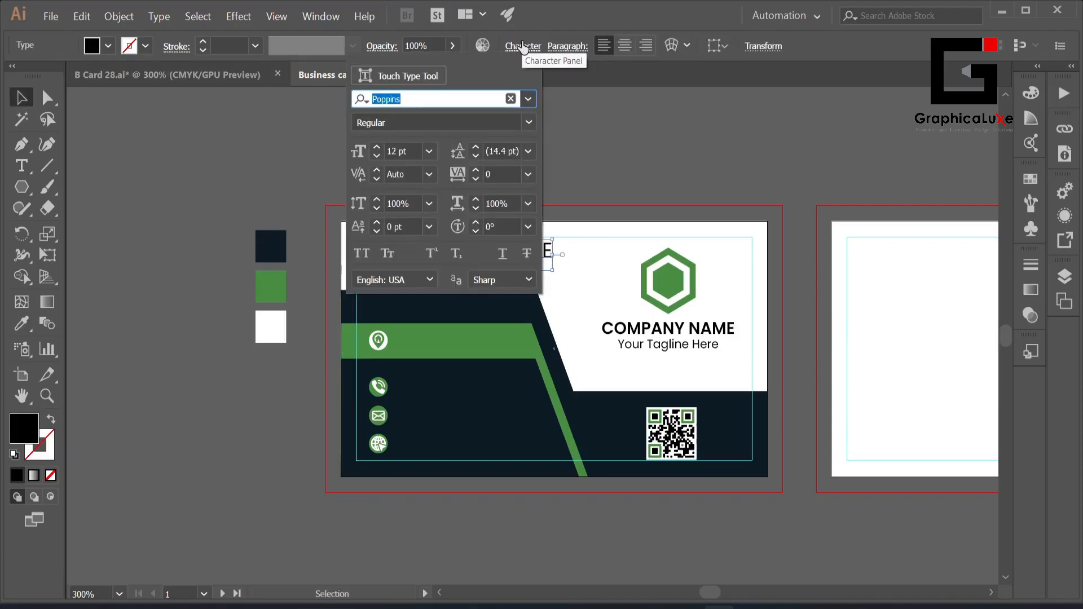
pyautogui.click(526, 123)
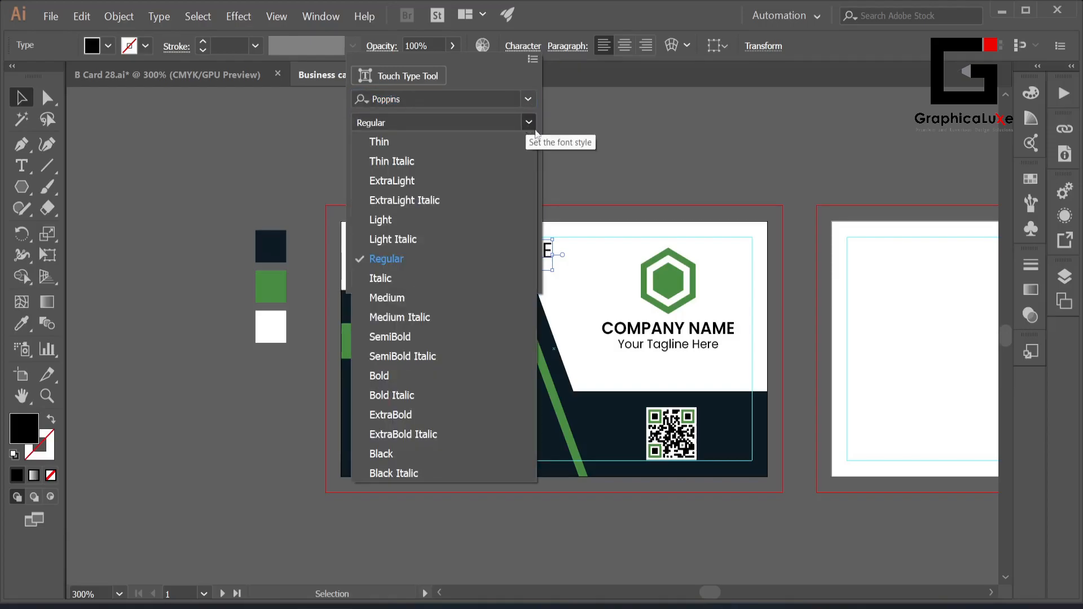
pyautogui.click(448, 342)
pyautogui.click(575, 181)
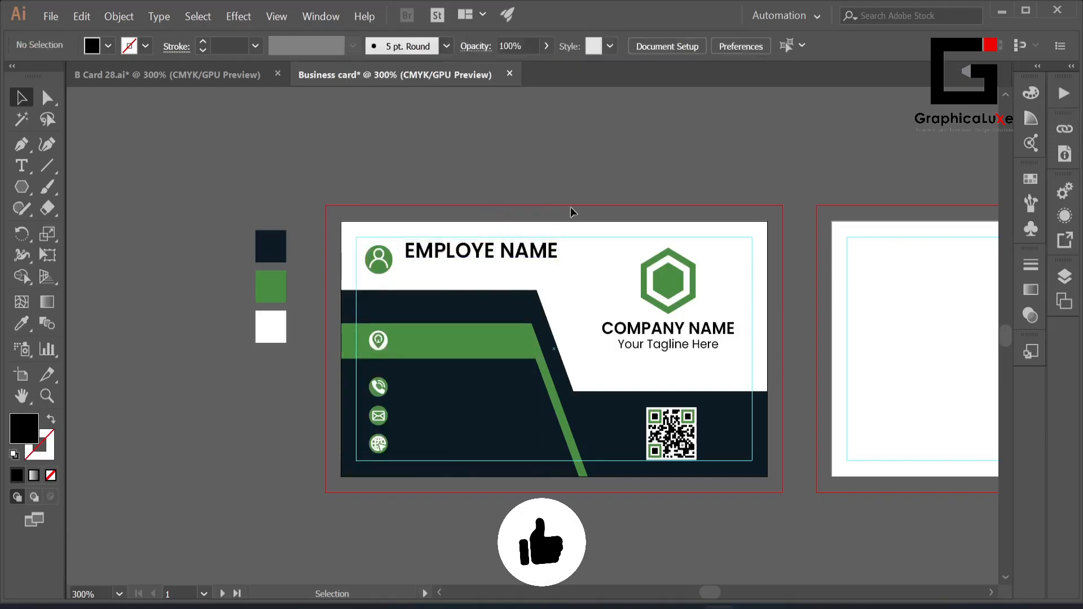
# Change the employee name text's font style to Medium
pyautogui.click(555, 251)
pyautogui.click(521, 49)
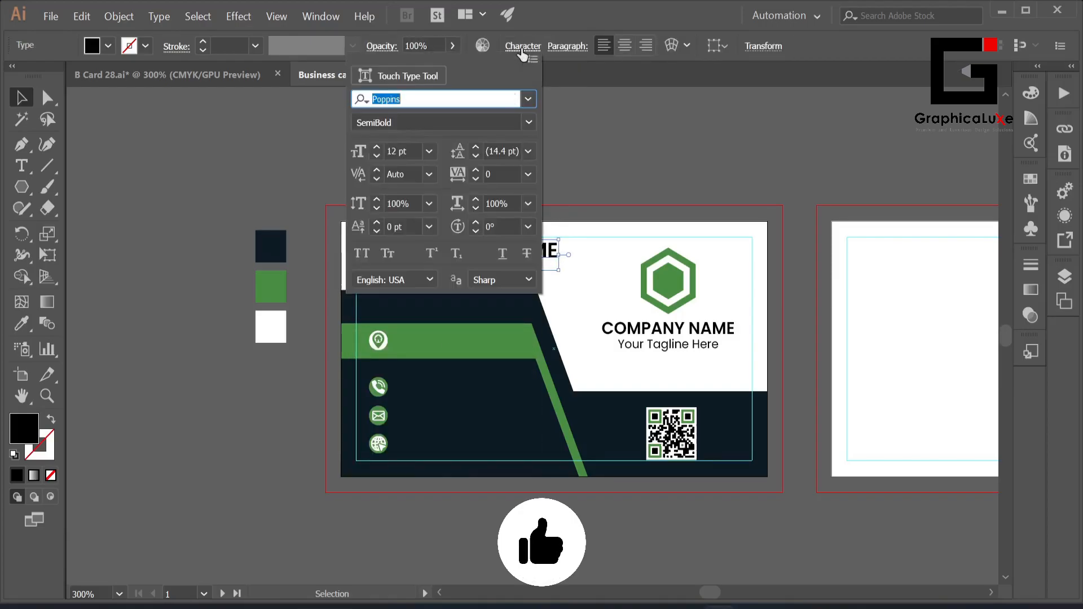
pyautogui.click(528, 122)
pyautogui.click(458, 298)
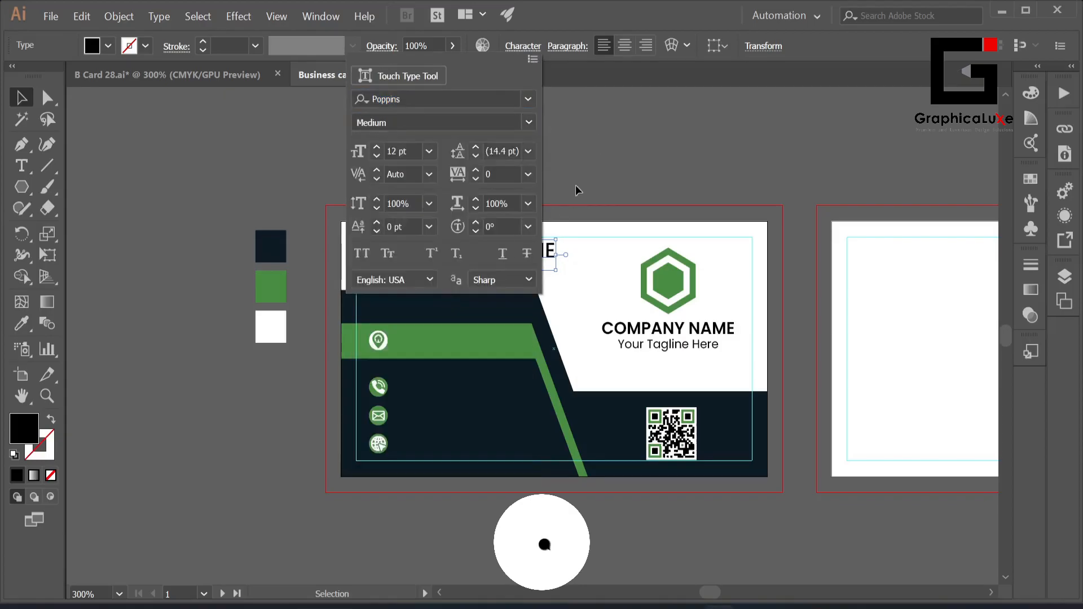
pyautogui.click(573, 186)
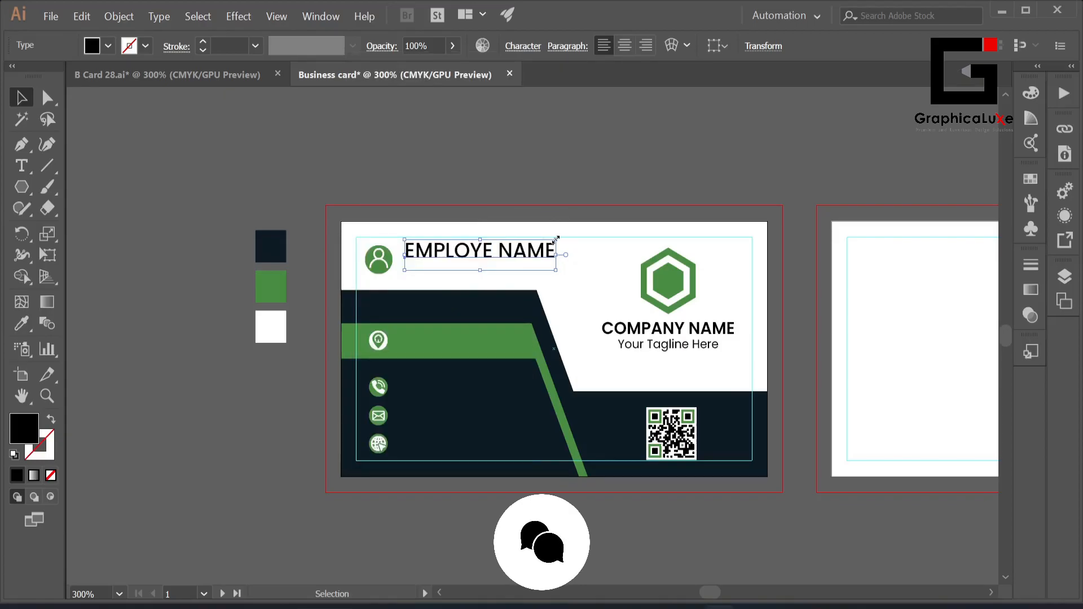
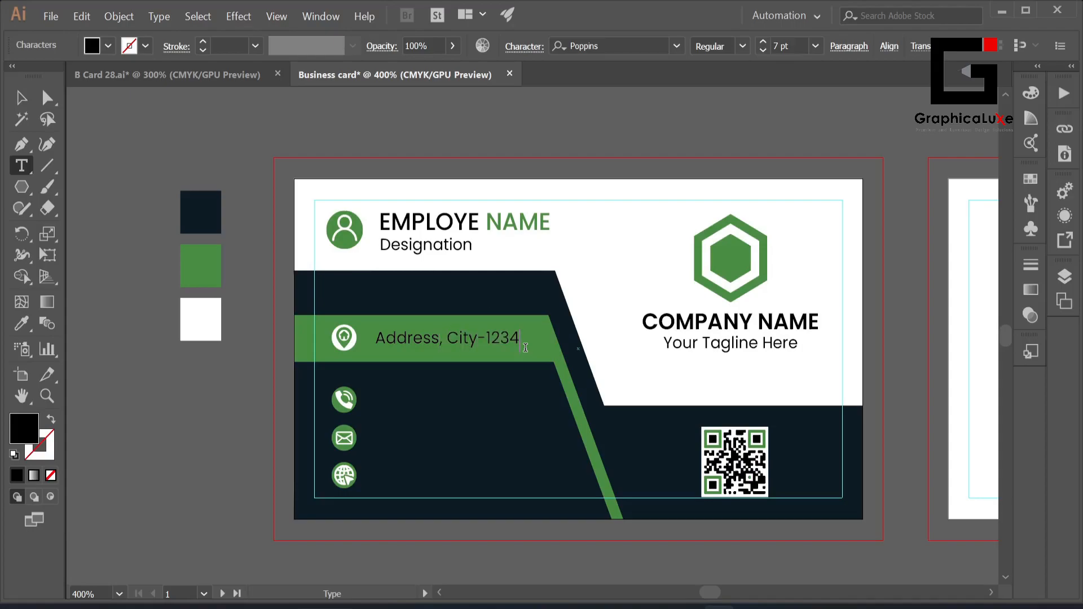
# Set the fill of the address text on the green band to white
pyautogui.click(22, 97)
pyautogui.click(109, 46)
pyautogui.click(35, 75)
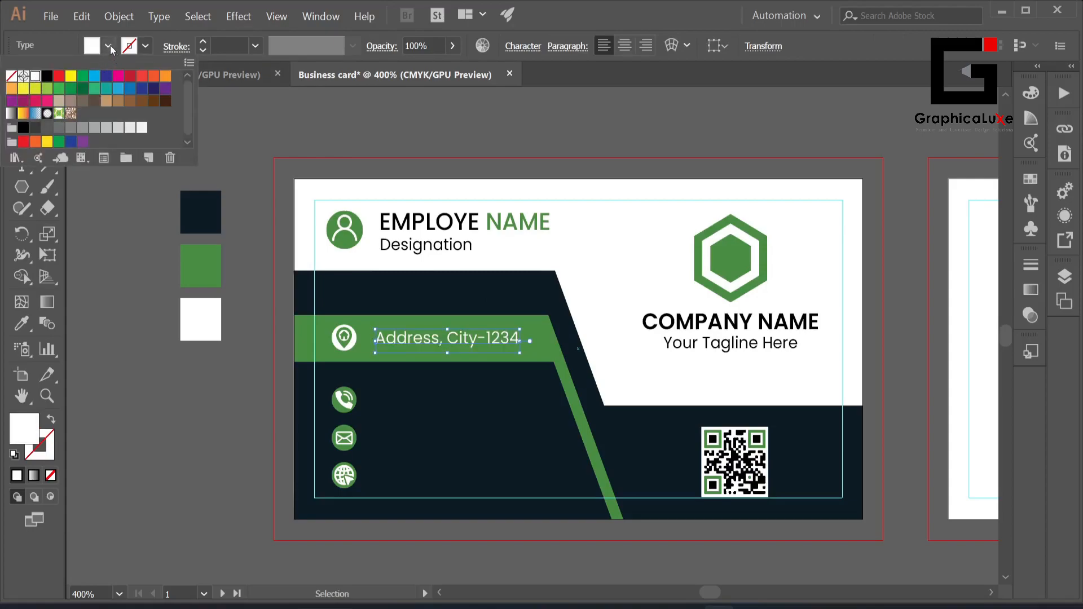
pyautogui.click(110, 48)
pyautogui.click(399, 140)
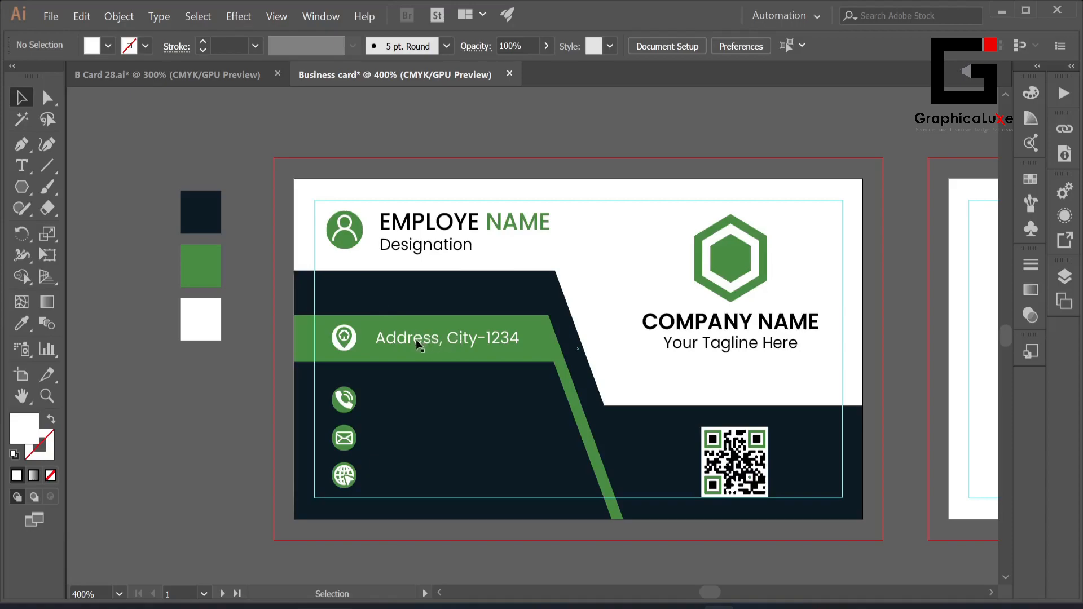
# Move the employee name and designation text slightly closer to the person icon
pyautogui.click(427, 227)
pyautogui.moveTo(427, 227); pyautogui.dragTo(423, 226)
pyautogui.click(425, 135)
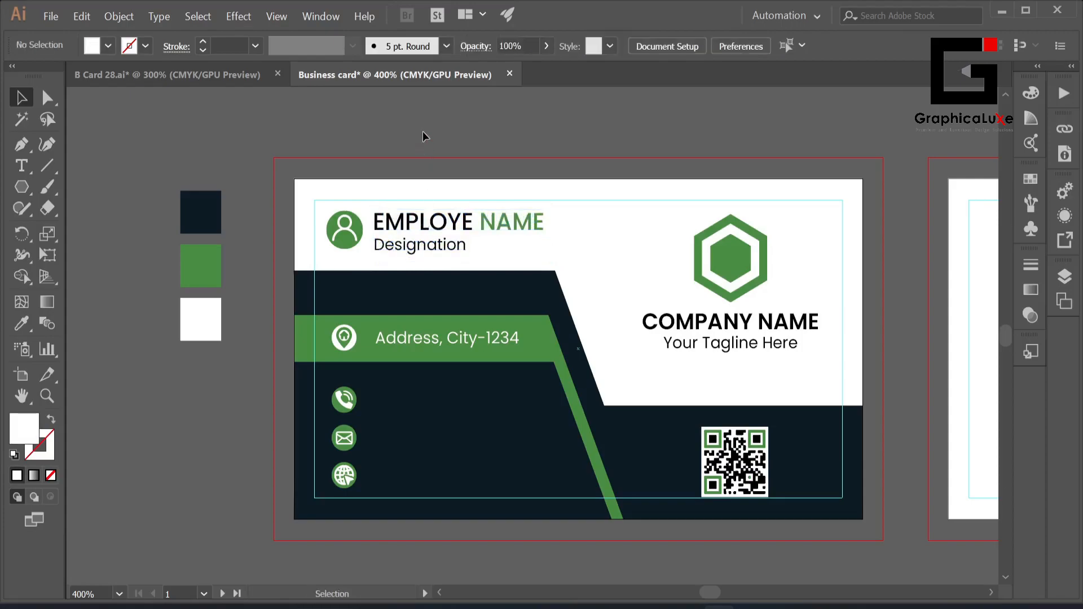
# Shift the address text slightly toward its icon, copy it down beside the phone icon and replace the copy with a phone number
pyautogui.moveTo(415, 340); pyautogui.dragTo(420, 398)
pyautogui.click(242, 388)
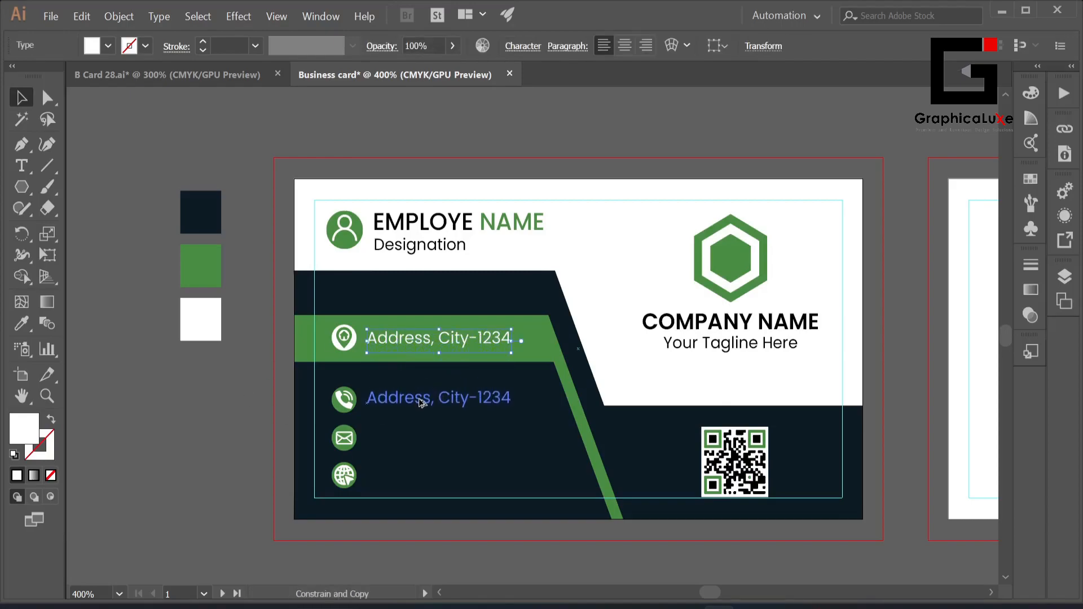
pyautogui.doubleClick(492, 399)
pyautogui.tripleClick(492, 399)
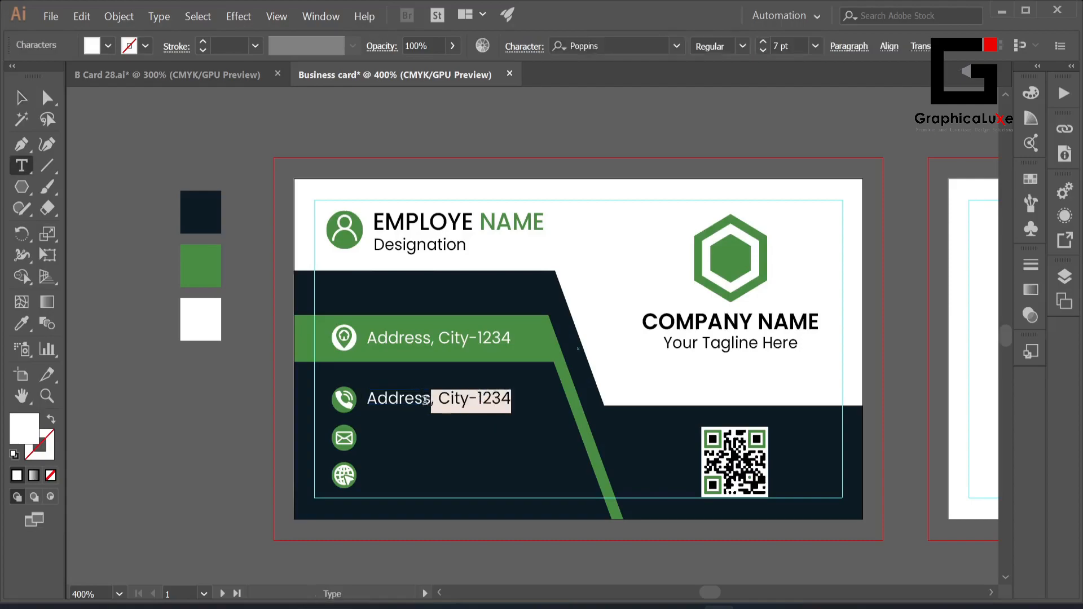
pyautogui.write('00 ')
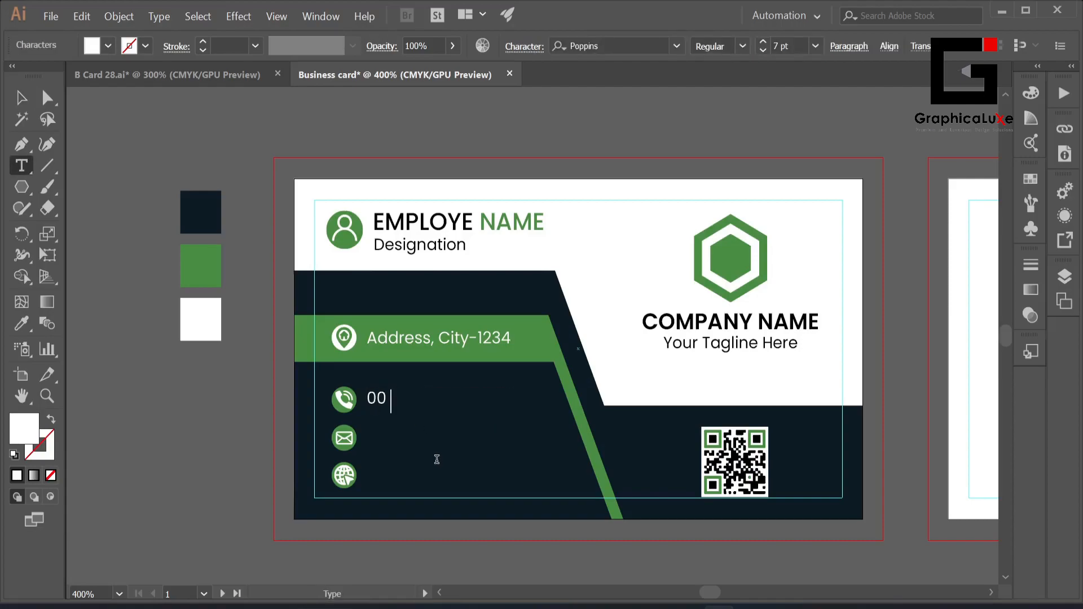
pyautogui.write('123 456 789')
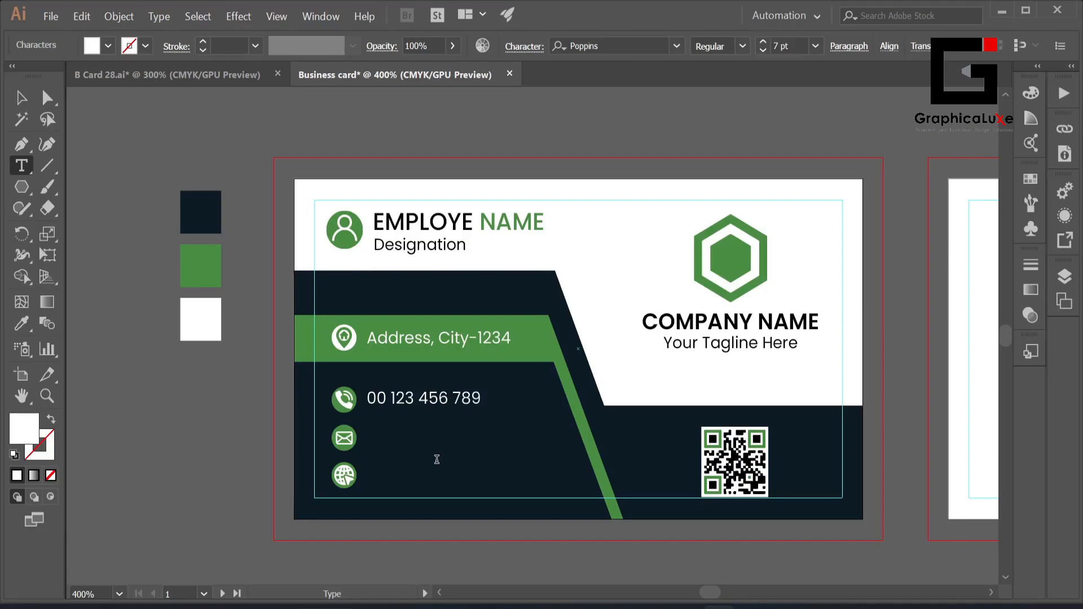
pyautogui.press('Escape')
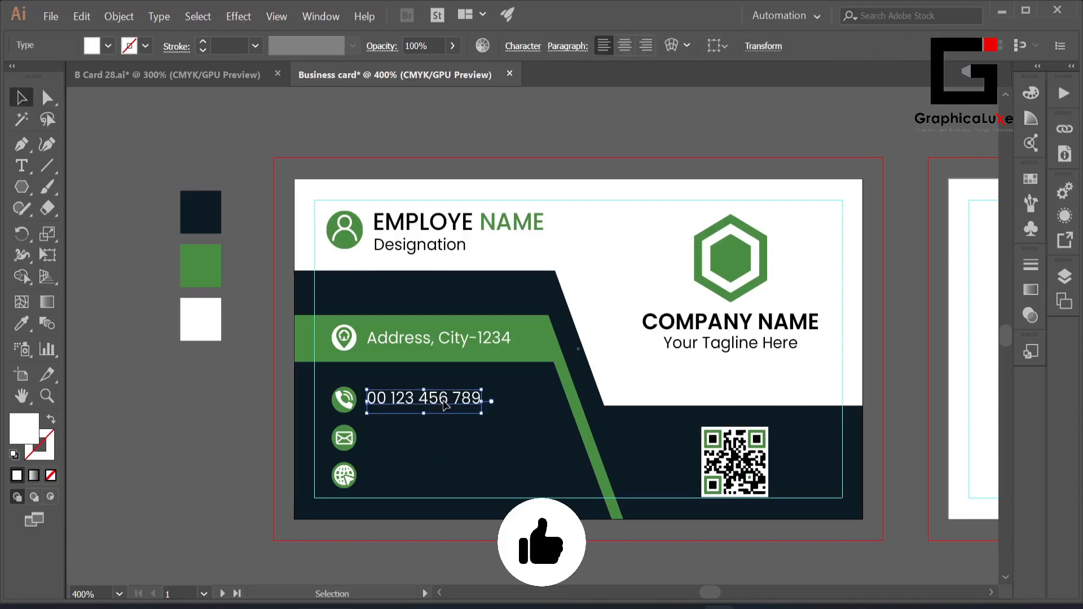
# Duplicate the phone number text downward at equal spacing beside the envelope and globe icons
pyautogui.moveTo(446, 405); pyautogui.dragTo(448, 444)
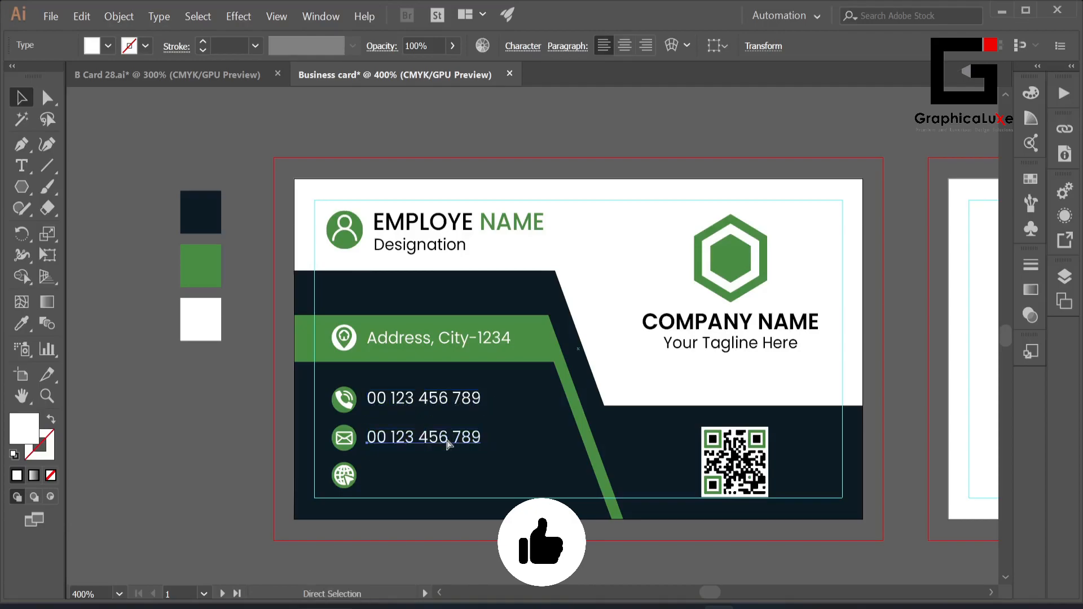
pyautogui.hotkey('ctrl', 'd')
pyautogui.click(237, 438)
# Replace the text beside the envelope icon with a placeholder e-mail address
pyautogui.press('t')
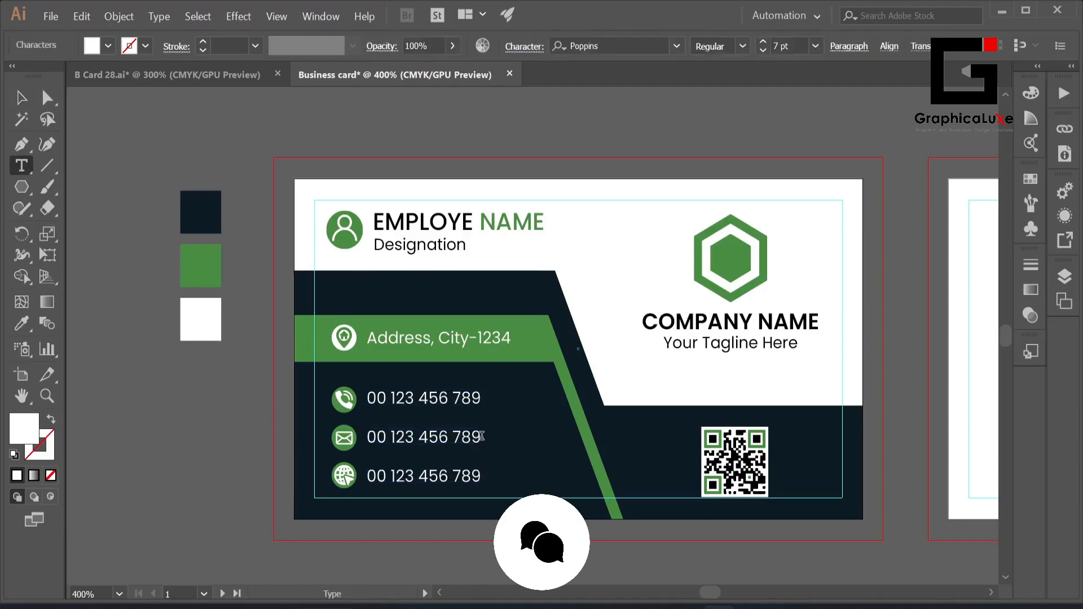
pyautogui.moveTo(481, 436); pyautogui.dragTo(367, 438)
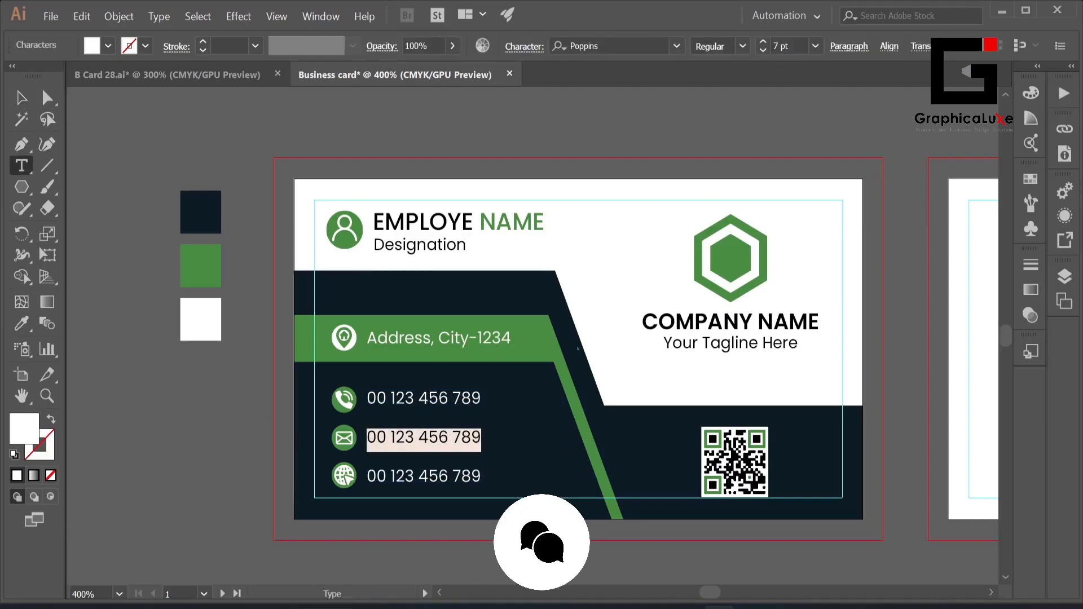
pyautogui.write('mailaddres')
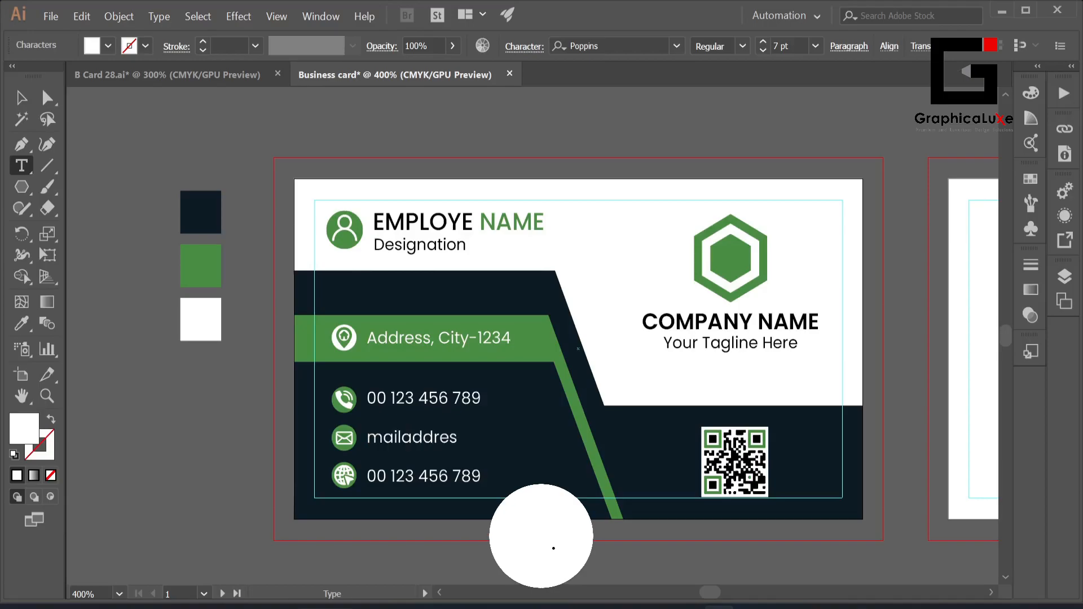
pyautogui.write('s@mail')
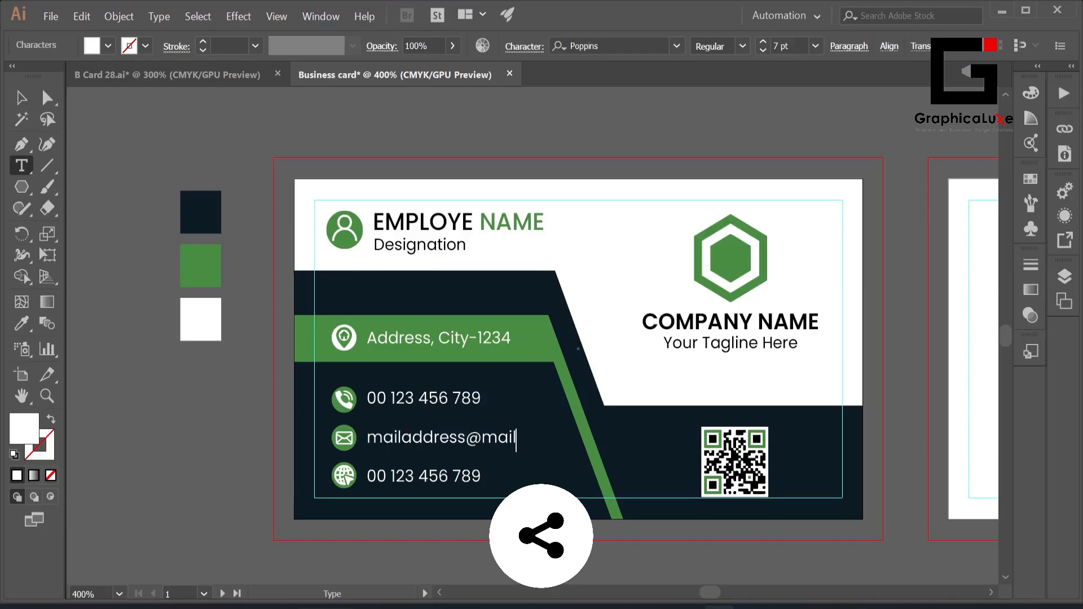
pyautogui.write('.com')
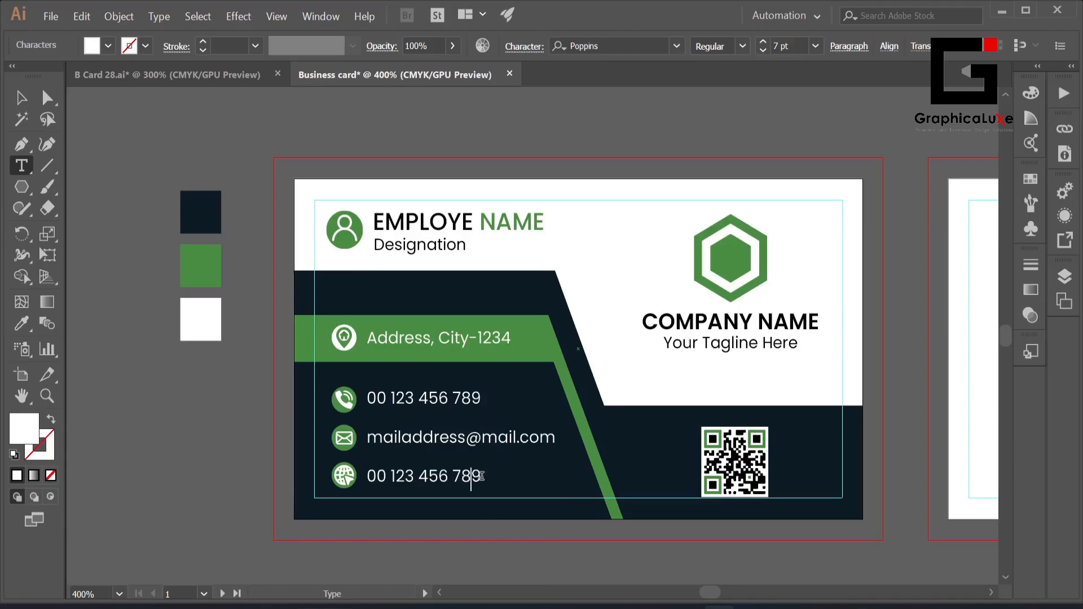
pyautogui.moveTo(481, 476); pyautogui.dragTo(369, 468)
pyautogui.write('www')
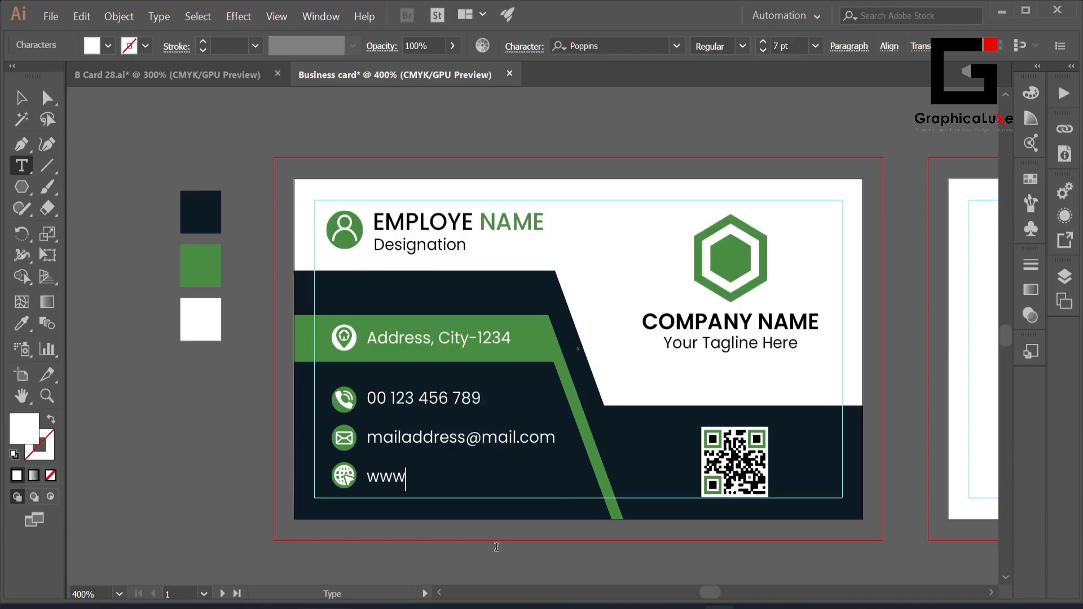
pyautogui.write('.yourwebsite.com')
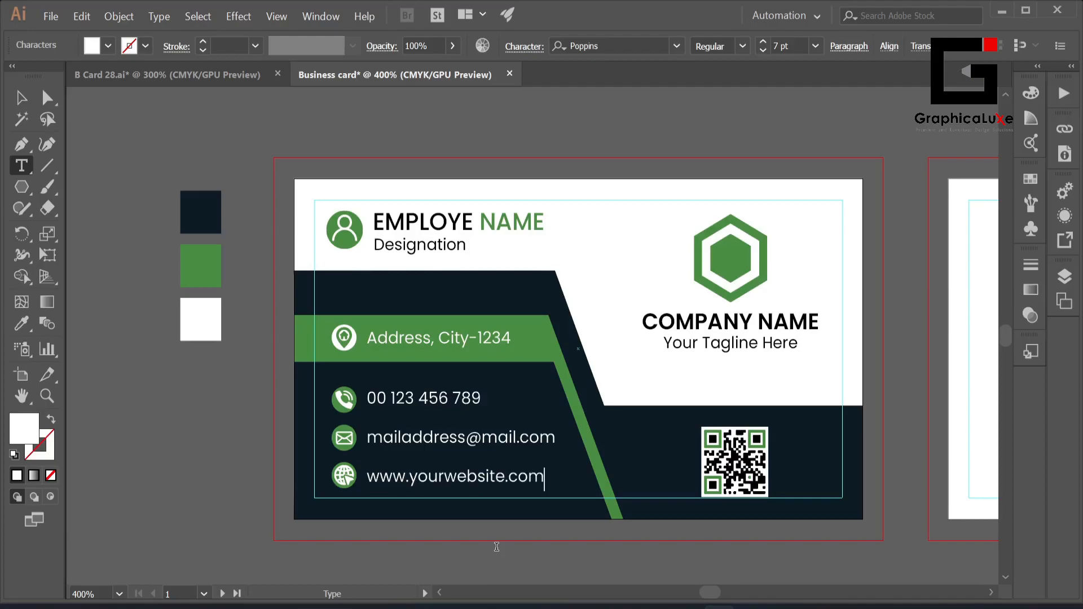
pyautogui.click(21, 98)
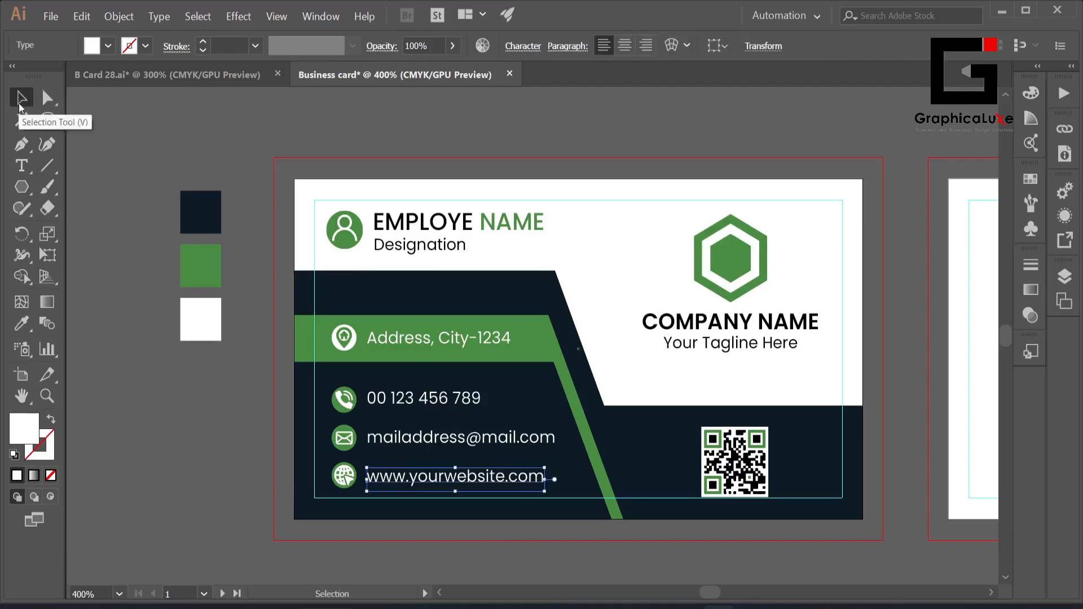
pyautogui.click(263, 420)
# Nudge the phone number text slightly down to line it up with its icon
pyautogui.scroll(-2, 262, 421)
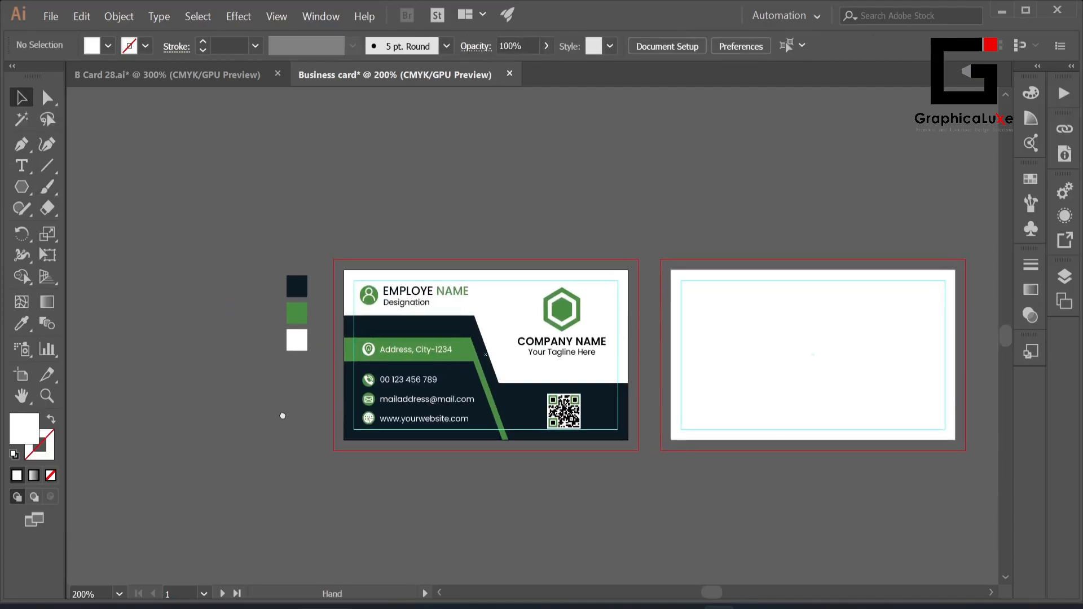
pyautogui.scroll(1, 266, 422)
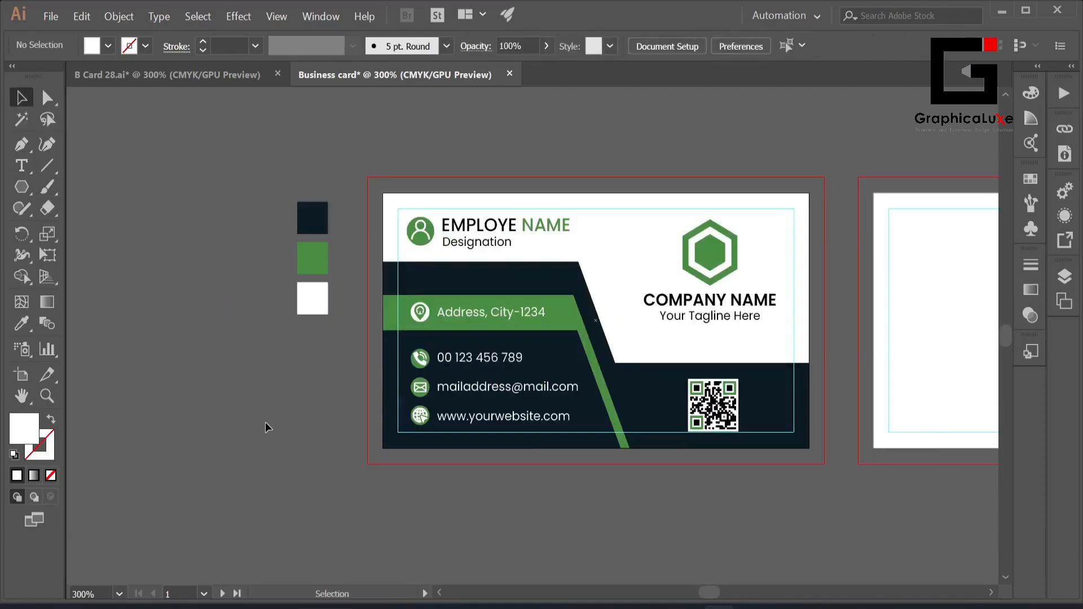
pyautogui.moveTo(265, 422); pyautogui.dragTo(217, 410)
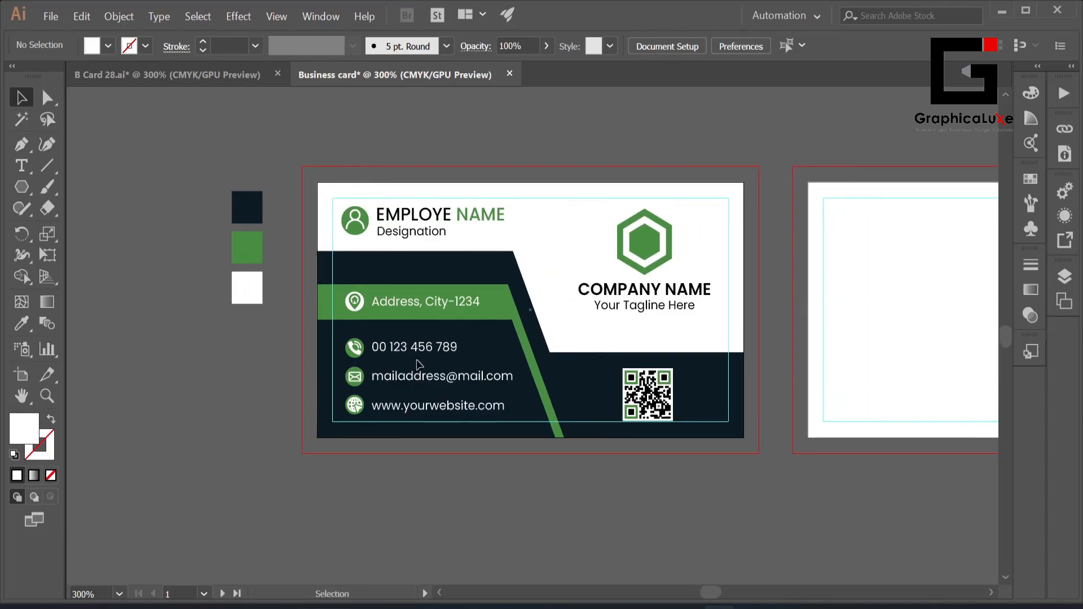
pyautogui.click(417, 348)
pyautogui.click(241, 357)
pyautogui.moveTo(568, 474); pyautogui.dragTo(525, 474)
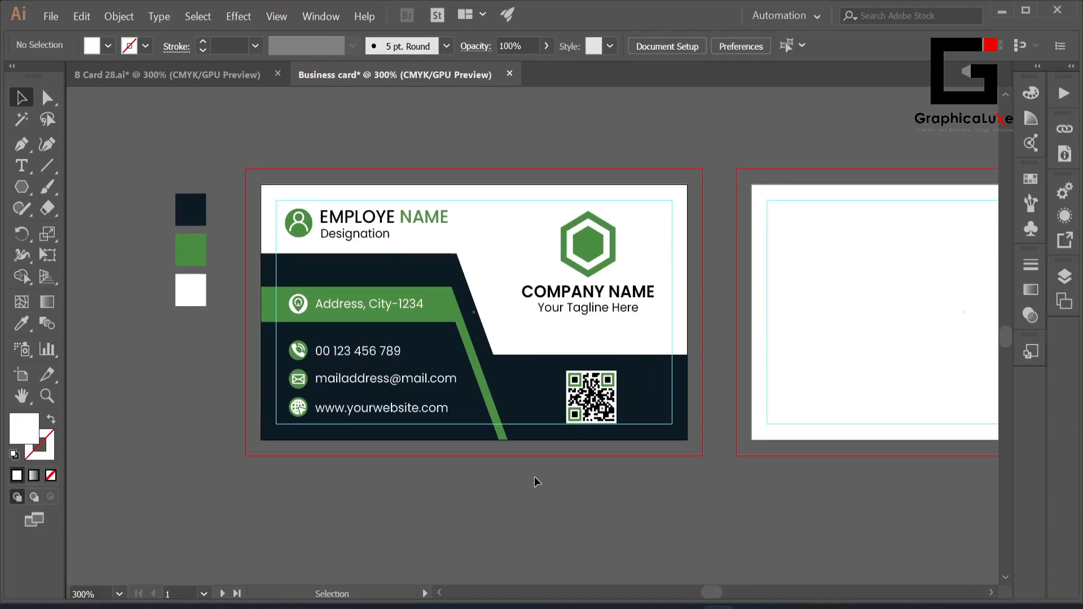
# Unlock all locked artwork so the card's background shapes can be selected
pyautogui.moveTo(570, 522); pyautogui.dragTo(6, 522)
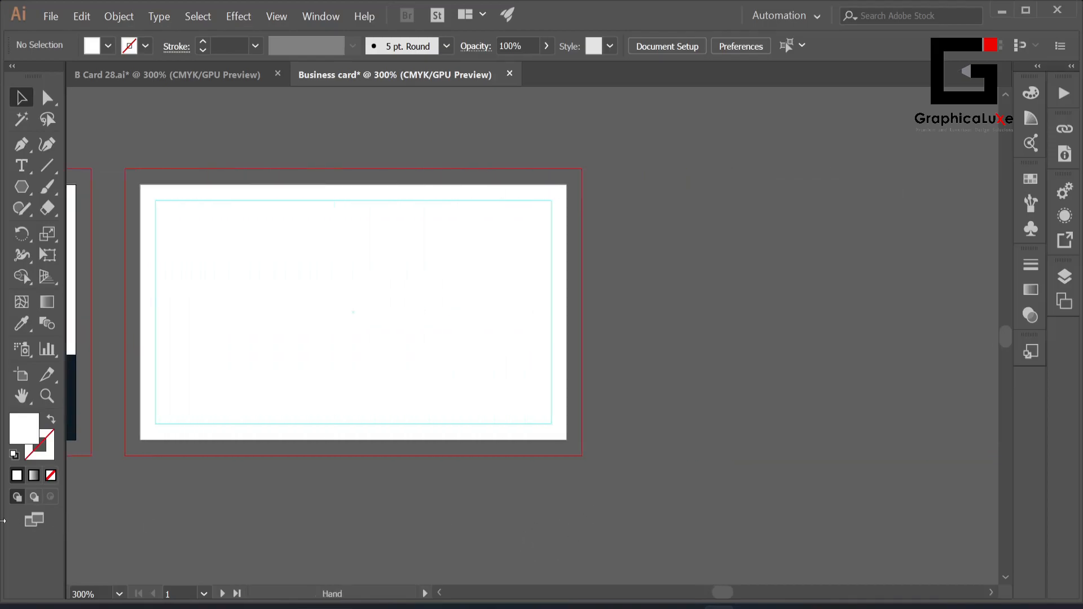
pyautogui.moveTo(443, 443); pyautogui.dragTo(906, 423)
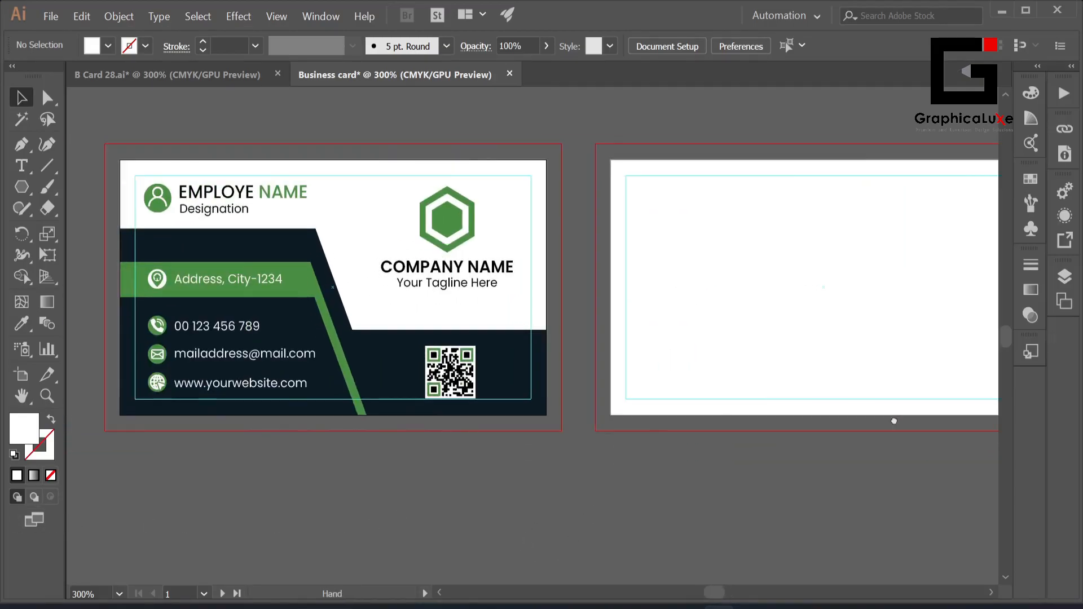
pyautogui.moveTo(513, 468); pyautogui.dragTo(481, 471)
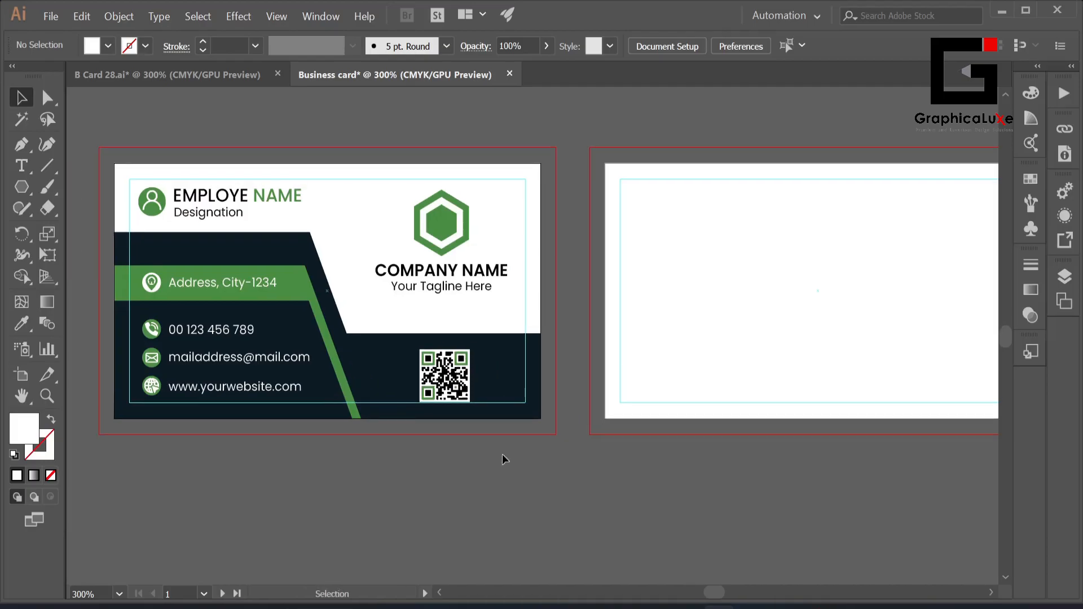
pyautogui.click(336, 367)
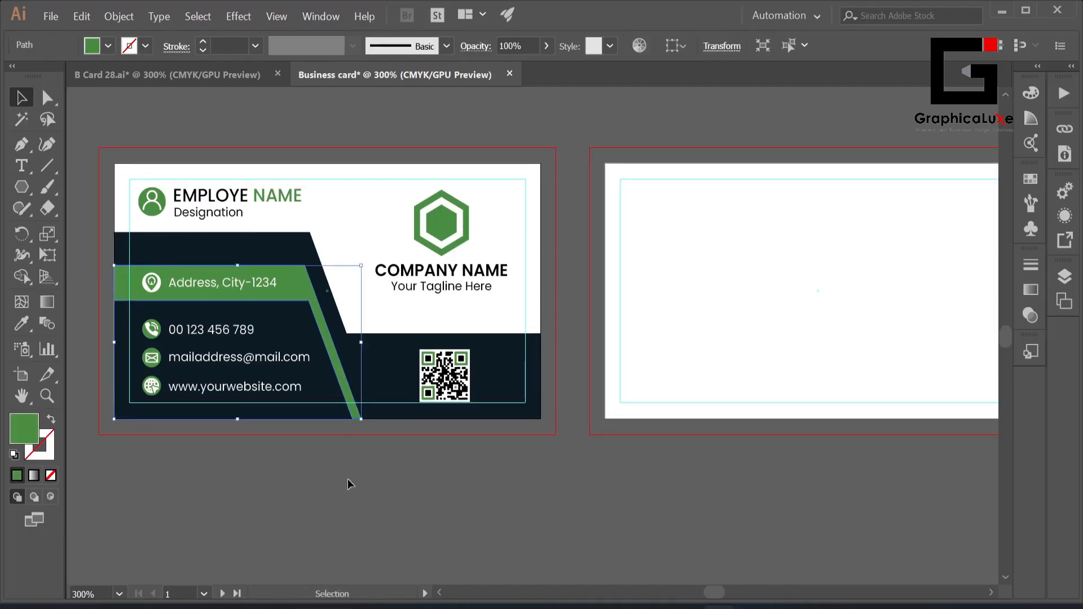
pyautogui.click(119, 16)
pyautogui.click(141, 117)
pyautogui.click(359, 121)
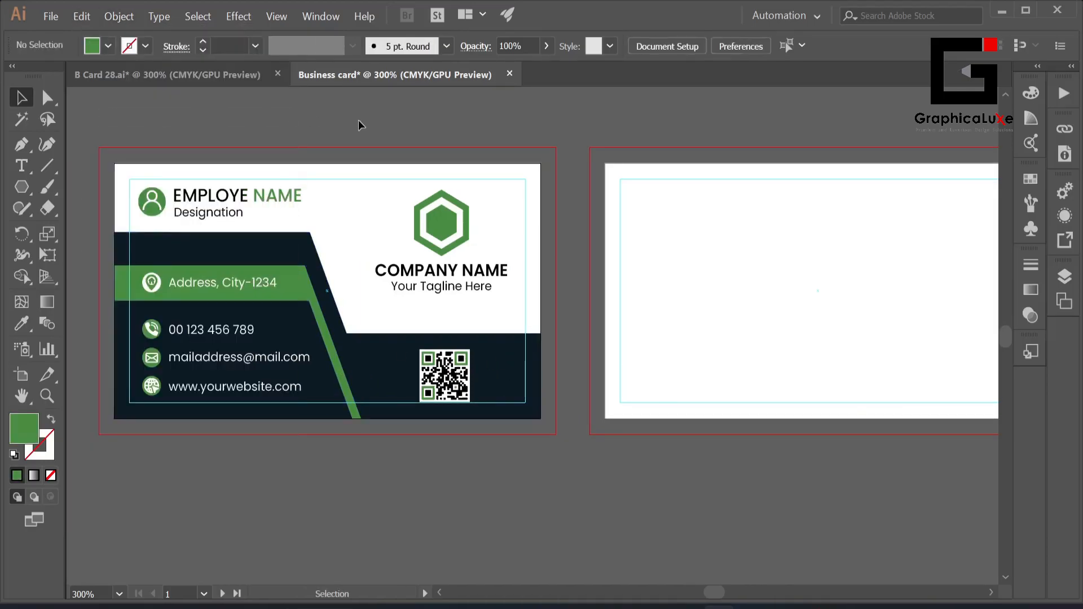
# Copy the green and navy background shapes from the front card to the same position on the blank second artboard
pyautogui.click(300, 289)
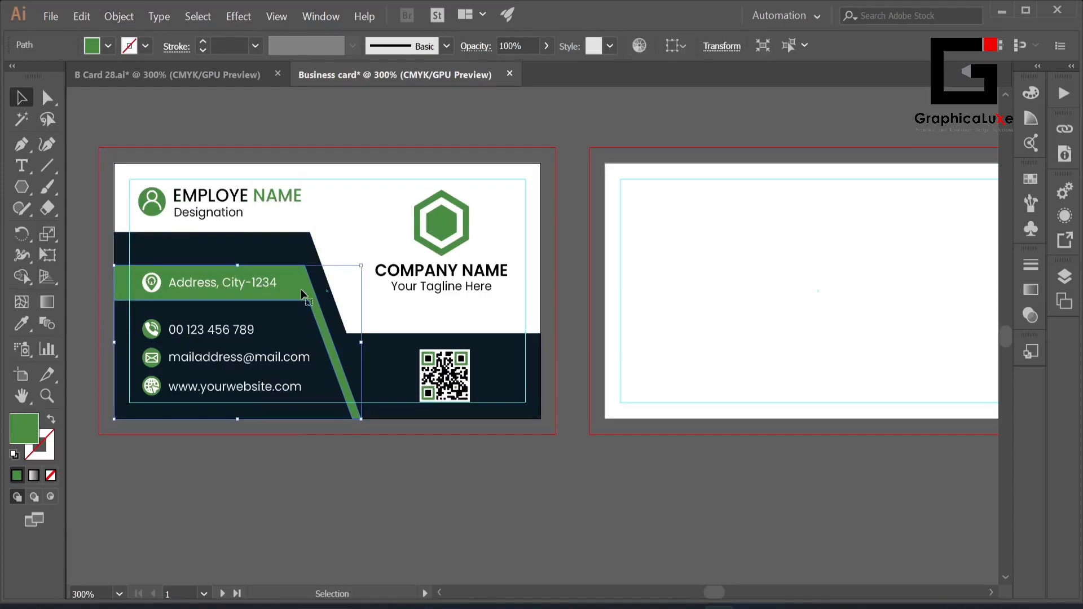
pyautogui.keyDown('shift'); pyautogui.click(379, 377); pyautogui.keyUp('shift')
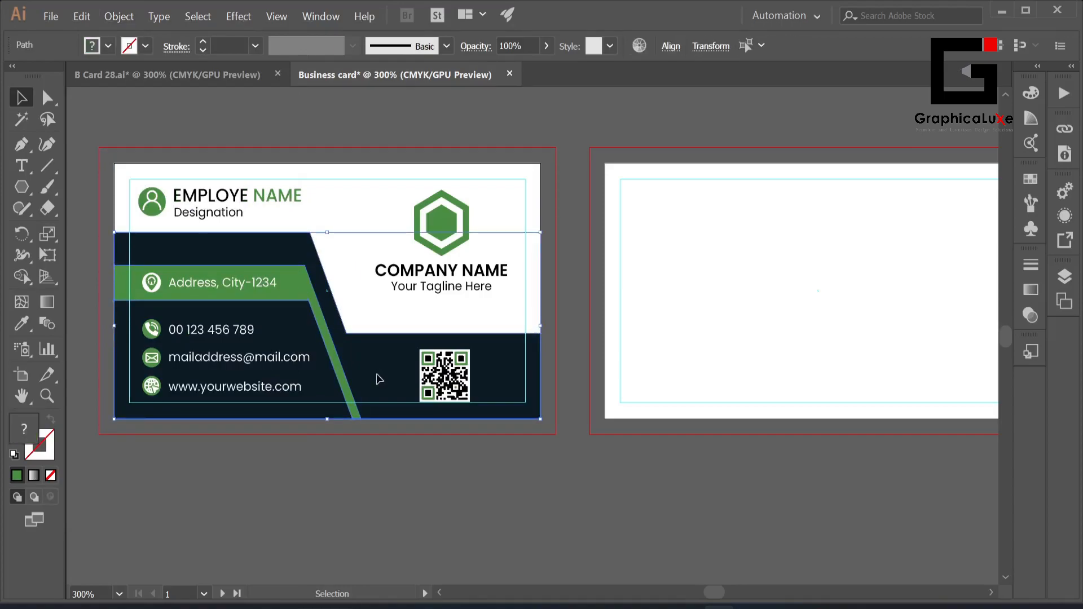
pyautogui.moveTo(379, 379); pyautogui.dragTo(868, 383)
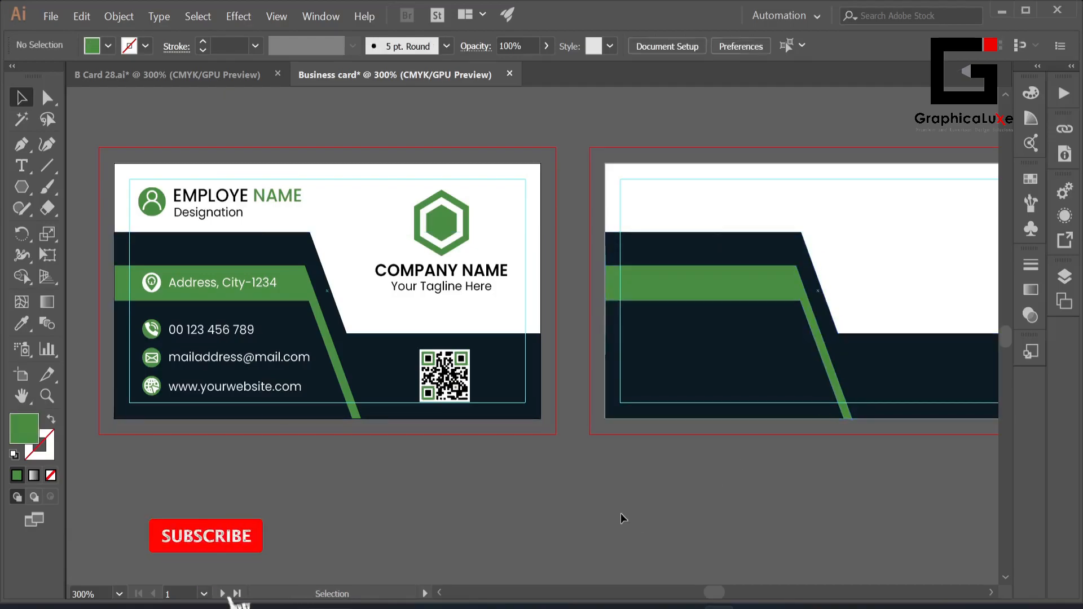
# Lock the white background rectangle on the second artboard so only the coloured shapes above it can be selected
pyautogui.hscroll(6, 565, 507)
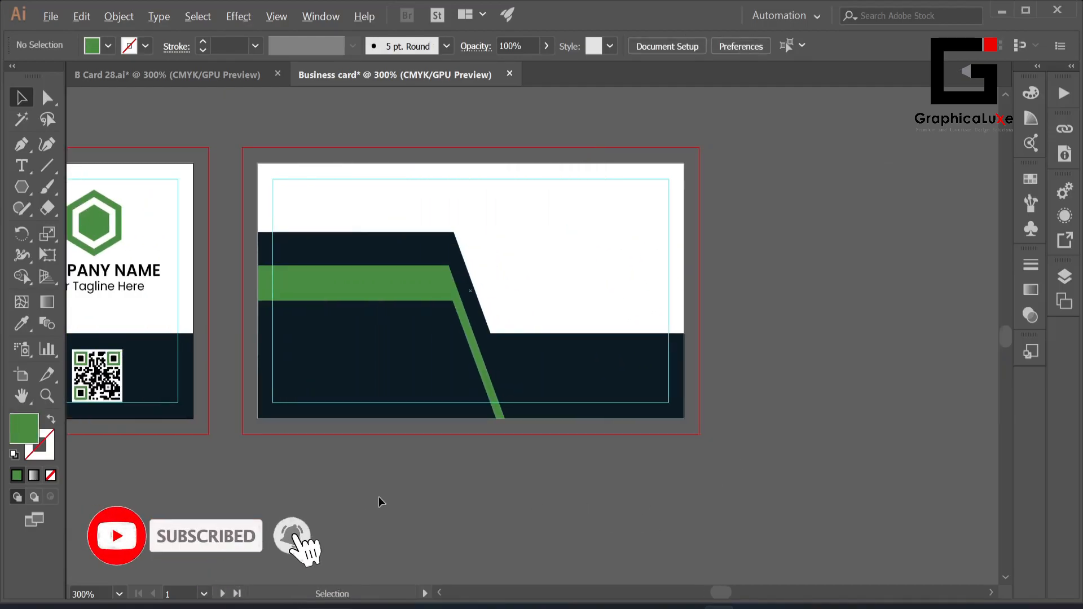
pyautogui.scroll(1, 379, 498)
pyautogui.moveTo(399, 446); pyautogui.dragTo(462, 537)
pyautogui.hotkey('ctrl', 'a')
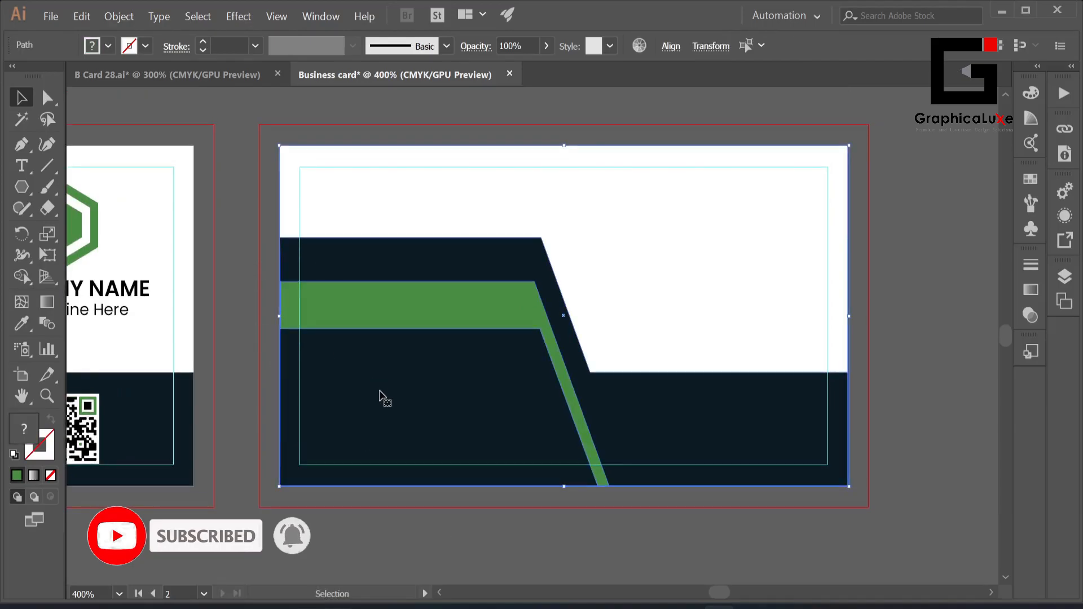
pyautogui.click(429, 177)
pyautogui.click(119, 16)
pyautogui.moveTo(169, 102)
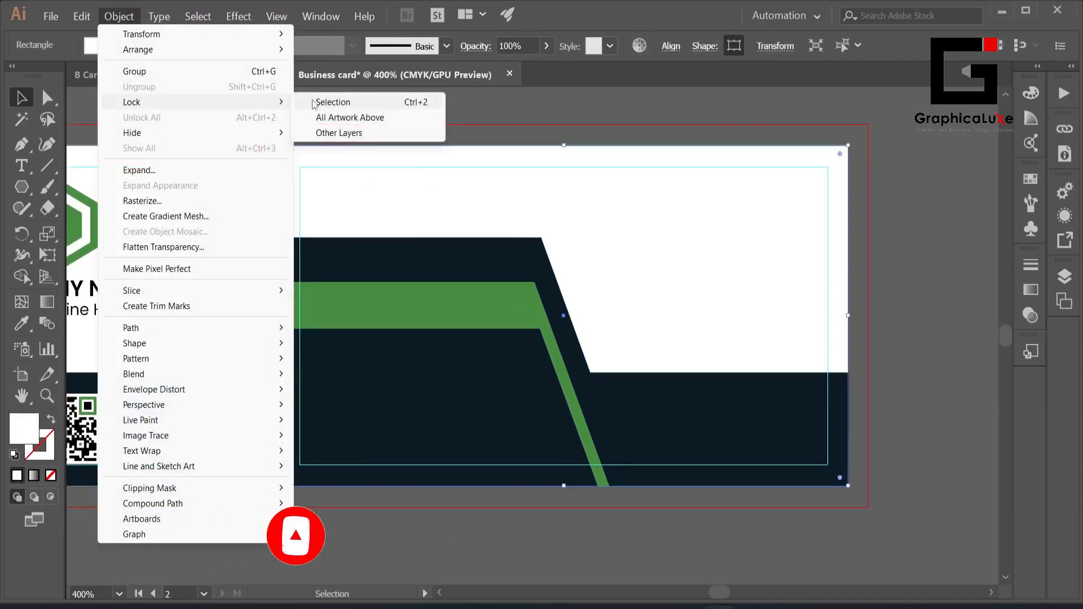
pyautogui.click(314, 104)
# Nudge the navy and green shapes sideways on the second artboard to line them up with the card's left edge
pyautogui.click(396, 347)
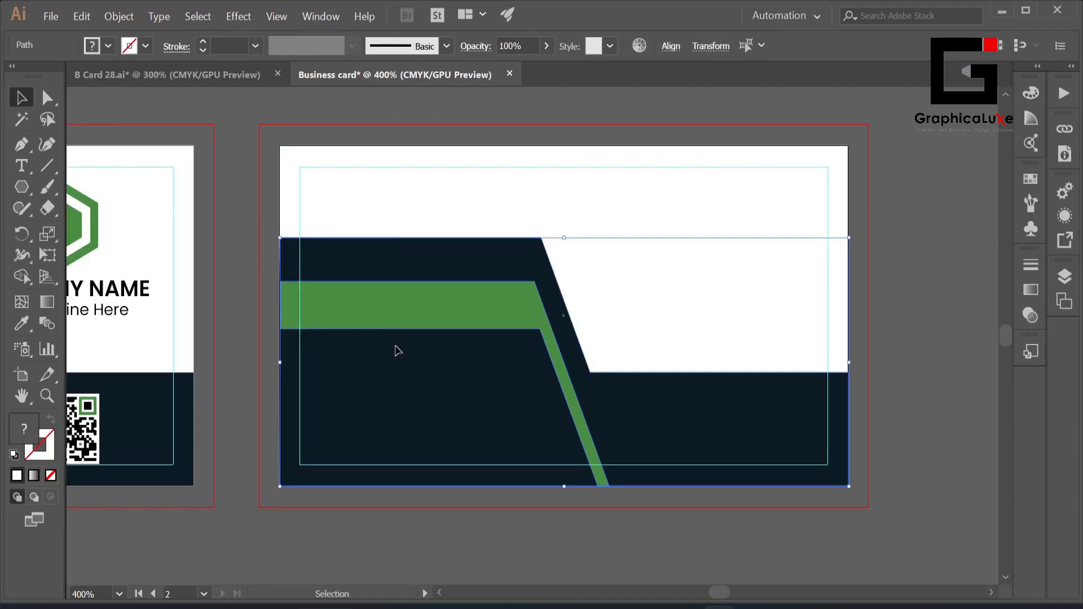
pyautogui.moveTo(398, 350); pyautogui.dragTo(395, 351)
pyautogui.click(432, 513)
pyautogui.click(438, 418)
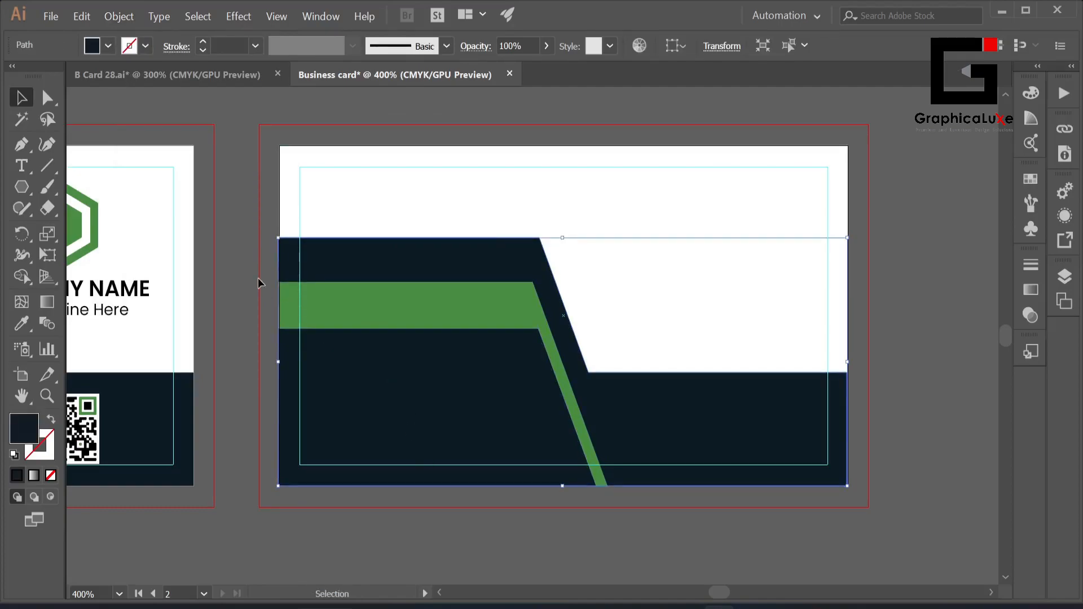
pyautogui.moveTo(258, 278); pyautogui.dragTo(337, 345)
pyautogui.press('Right')
pyautogui.click(438, 512)
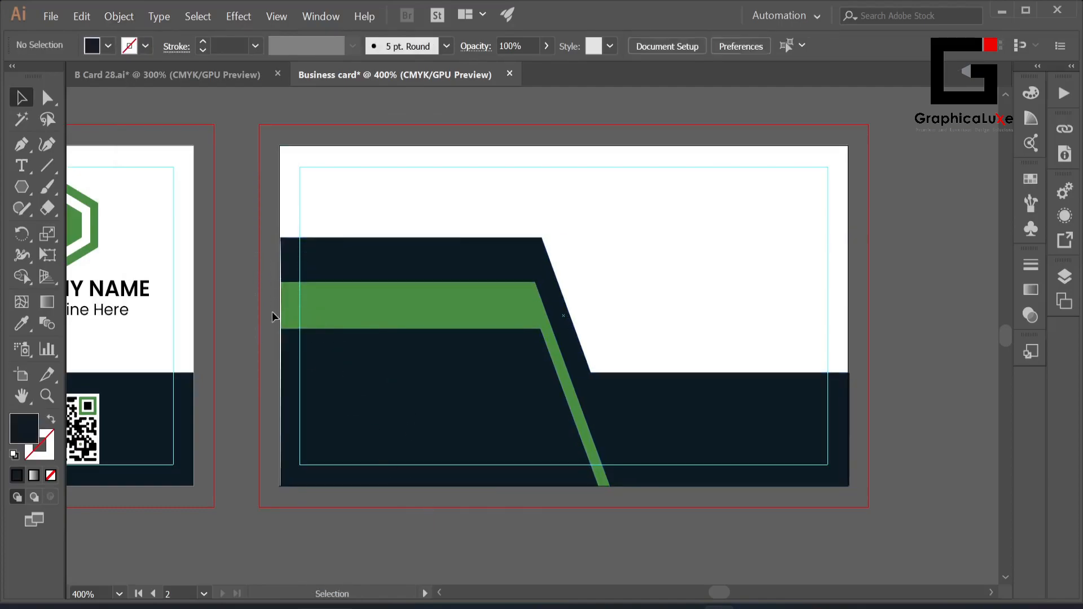
# Fine-tune the fit of the navy and green shapes against the left edge of the back card
pyautogui.scroll(5, 272, 316)
pyautogui.moveTo(279, 321); pyautogui.dragTo(390, 451)
pyautogui.moveTo(388, 341); pyautogui.dragTo(378, 340)
pyautogui.click(247, 328)
pyautogui.scroll(-1, 234, 330)
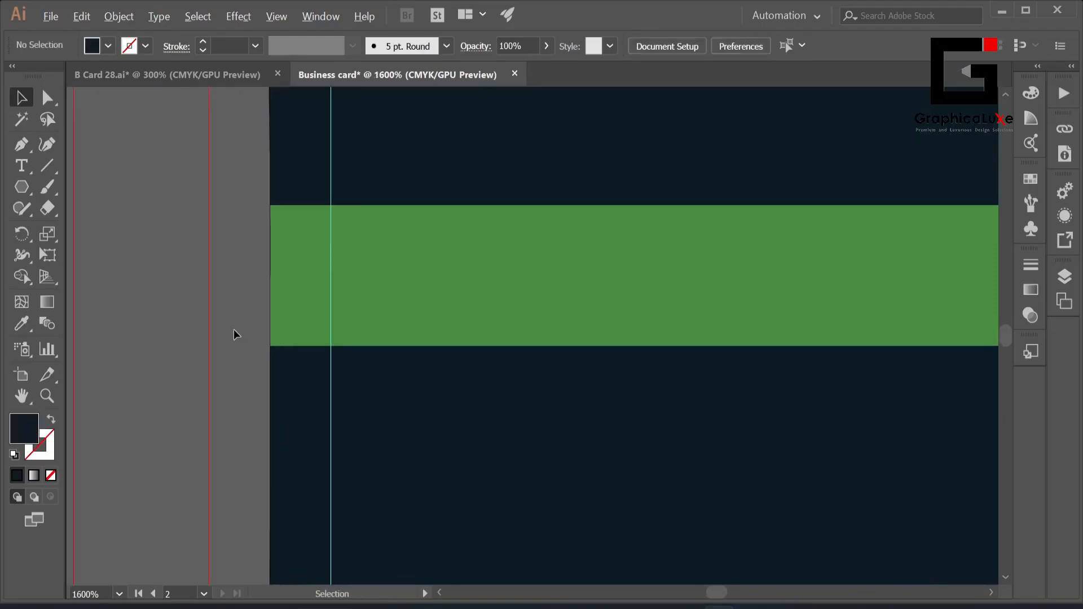
pyautogui.scroll(-4, 233, 330)
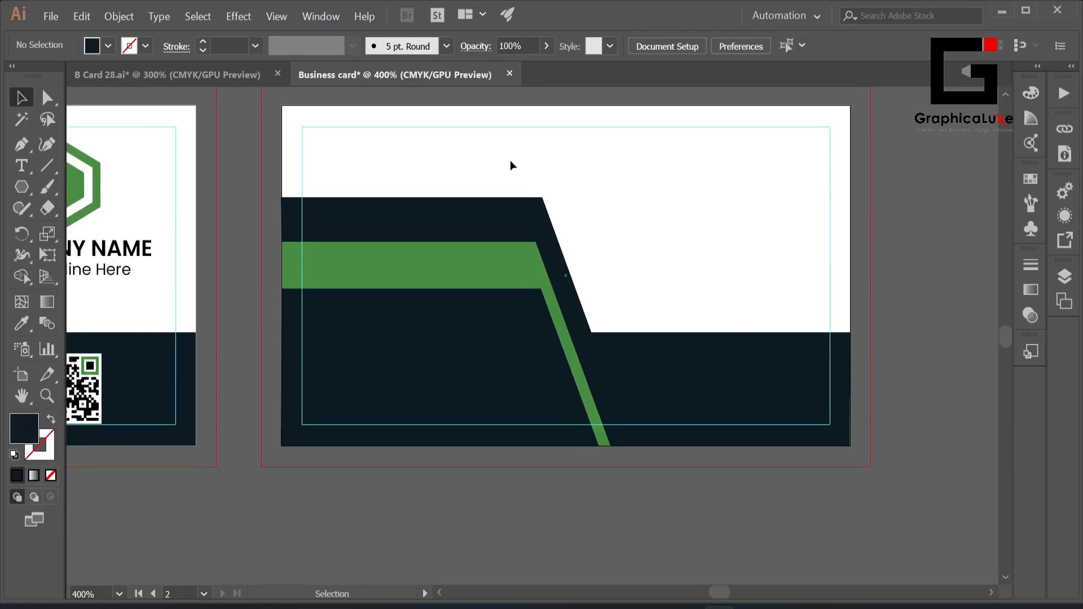
# Select the inner anchor points of the back card's navy and green shapes and move them left to narrow the shapes' horizontal parts
pyautogui.press('a')
pyautogui.moveTo(495, 170); pyautogui.dragTo(874, 486)
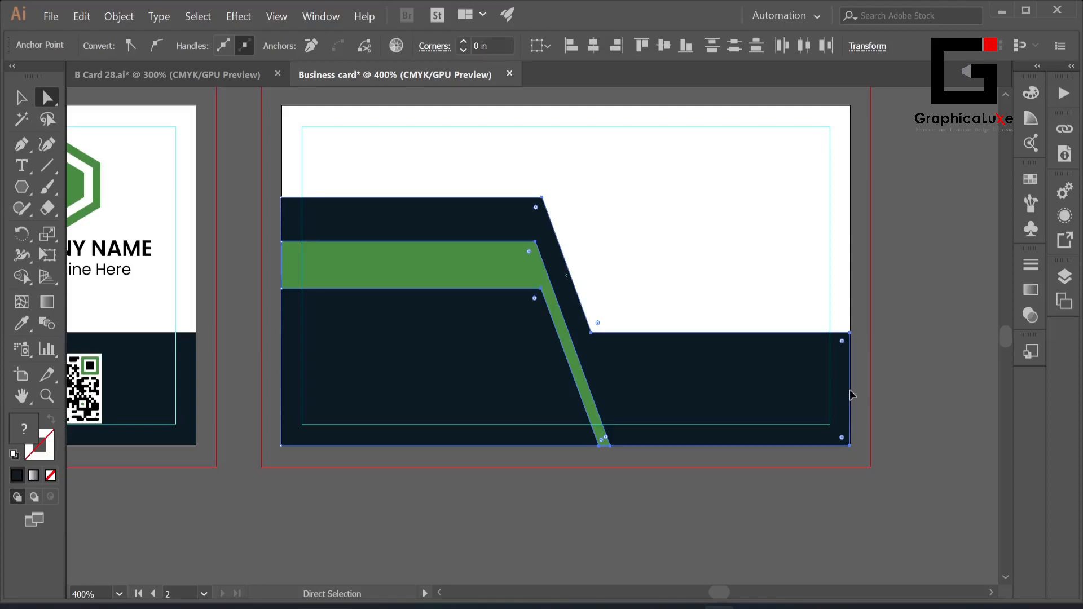
pyautogui.click(910, 315)
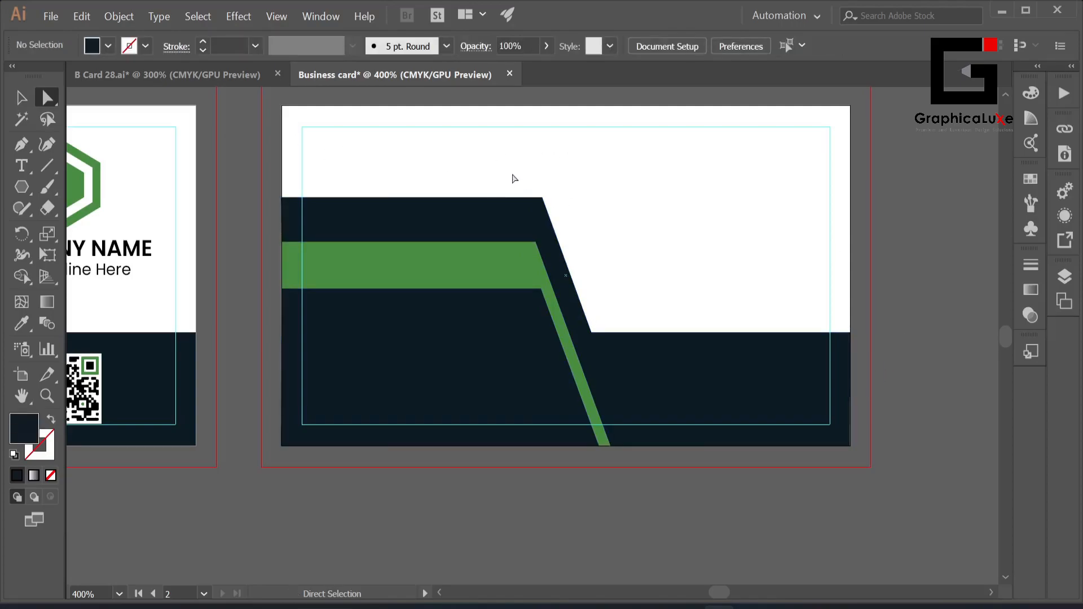
pyautogui.moveTo(513, 175); pyautogui.dragTo(624, 468)
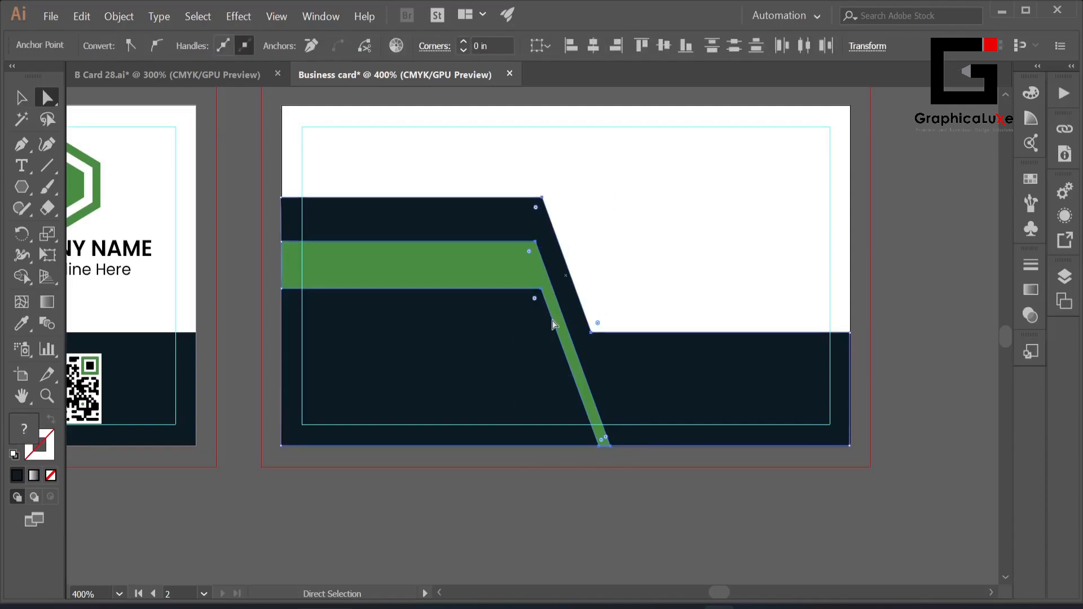
pyautogui.moveTo(582, 303); pyautogui.dragTo(396, 315)
pyautogui.click(494, 488)
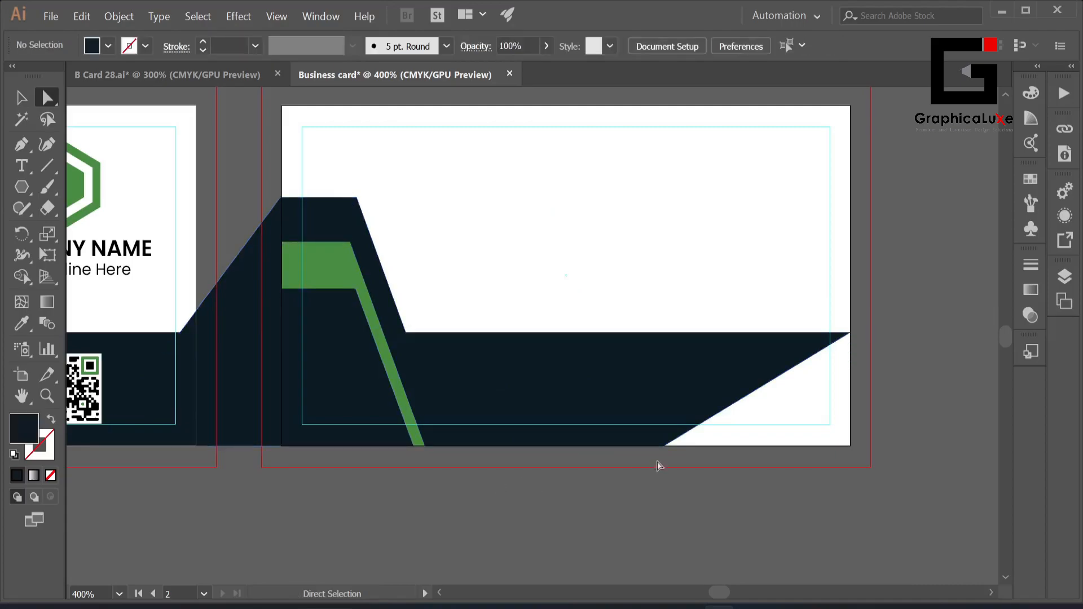
# Move the navy shape's two displaced bottom anchor points back to the bottom corners of the back card
pyautogui.moveTo(666, 446); pyautogui.dragTo(851, 452)
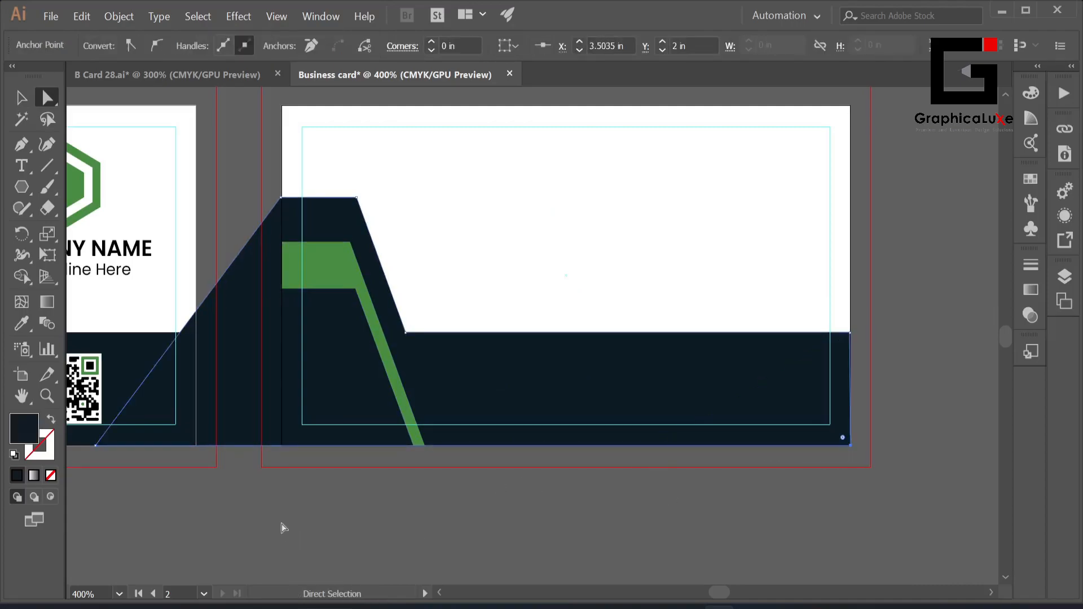
pyautogui.moveTo(96, 448); pyautogui.dragTo(282, 449)
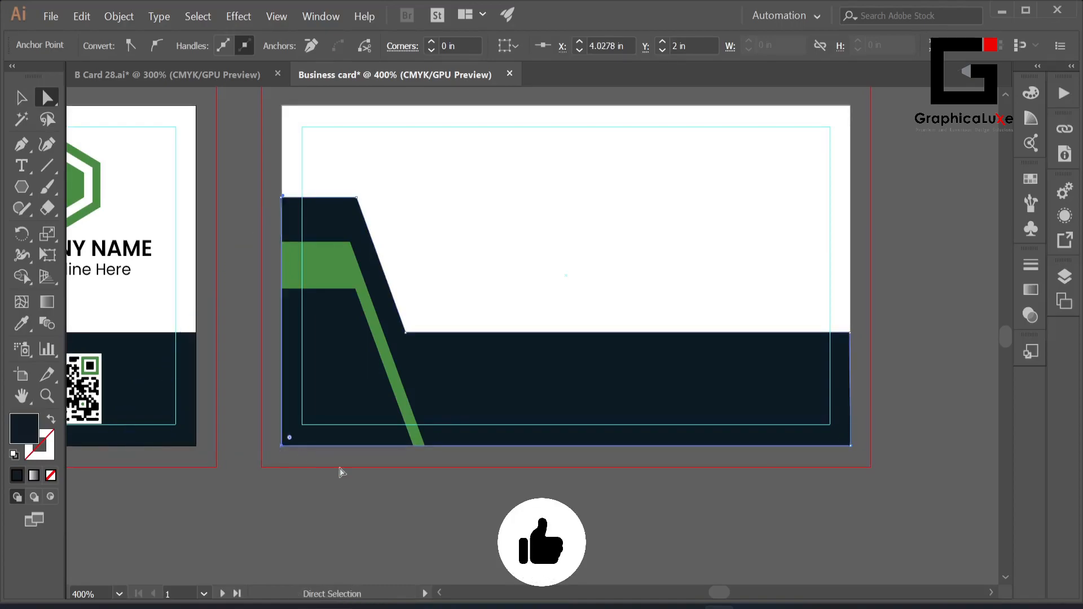
pyautogui.click(379, 516)
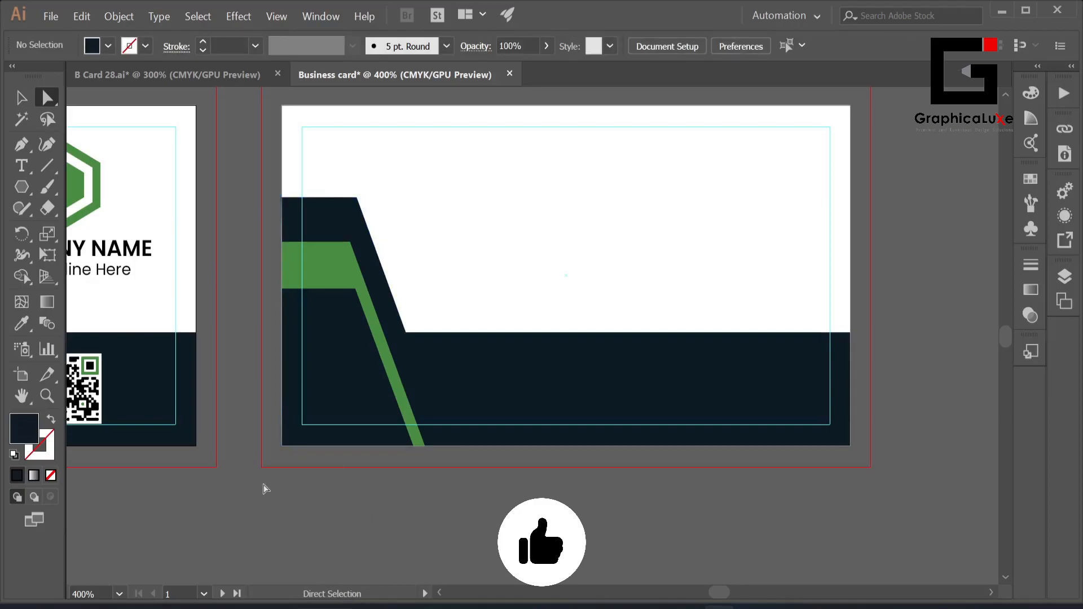
pyautogui.scroll(3, 264, 486)
pyautogui.moveTo(249, 243); pyautogui.dragTo(249, 525)
pyautogui.moveTo(249, 200); pyautogui.dragTo(238, 469)
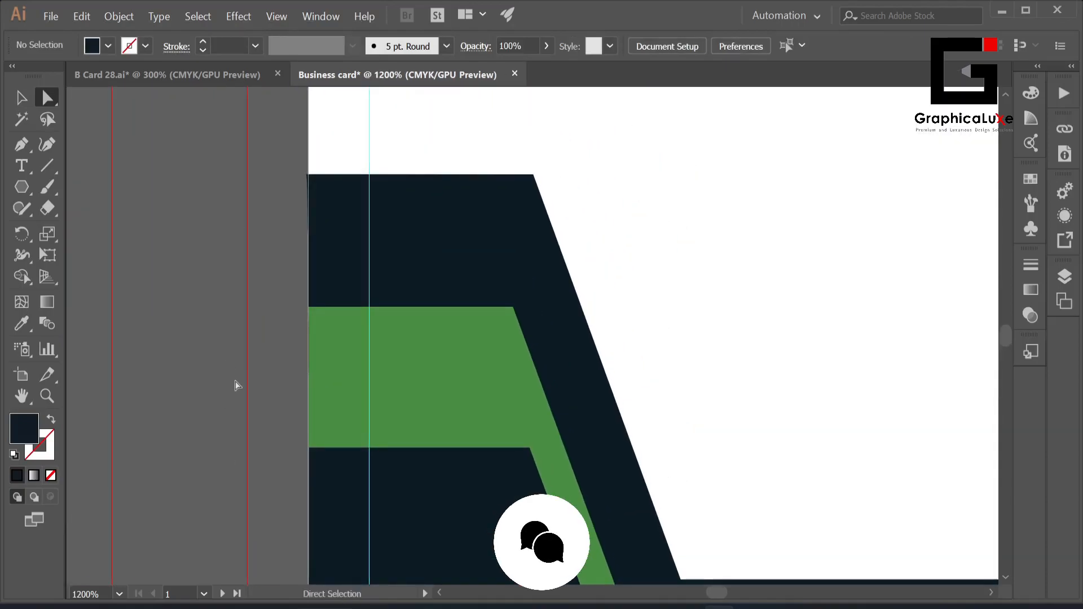
pyautogui.scroll(-3, 235, 387)
pyautogui.moveTo(301, 301); pyautogui.dragTo(208, 273)
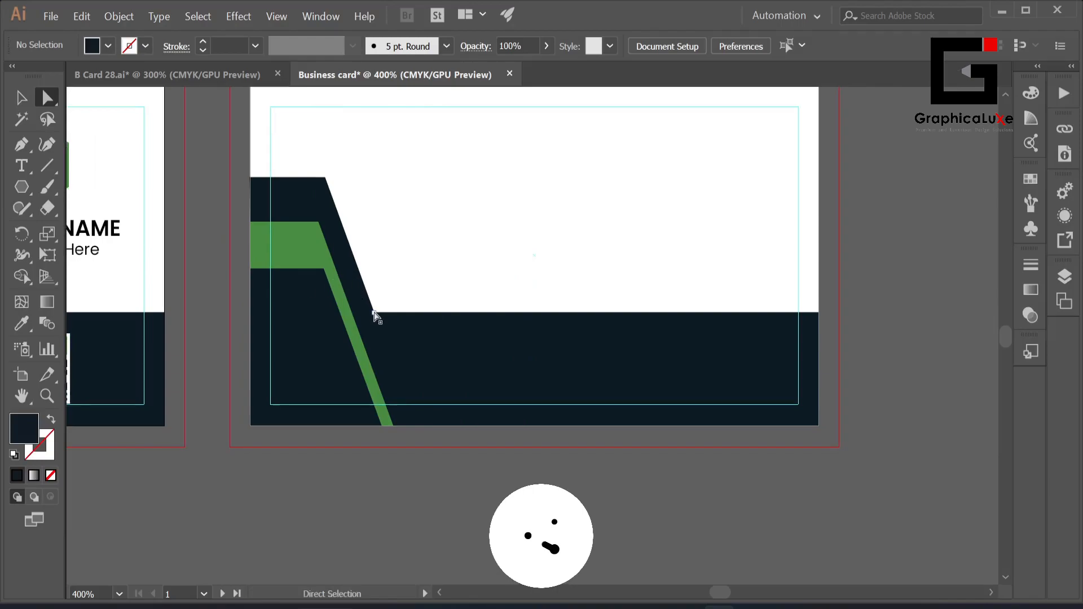
# Lower the navy shape's inner corner to about X 0.89 in, Y 1.62 in and its upper right corner to match, slimming the bottom strip
pyautogui.moveTo(373, 312); pyautogui.dragTo(395, 364)
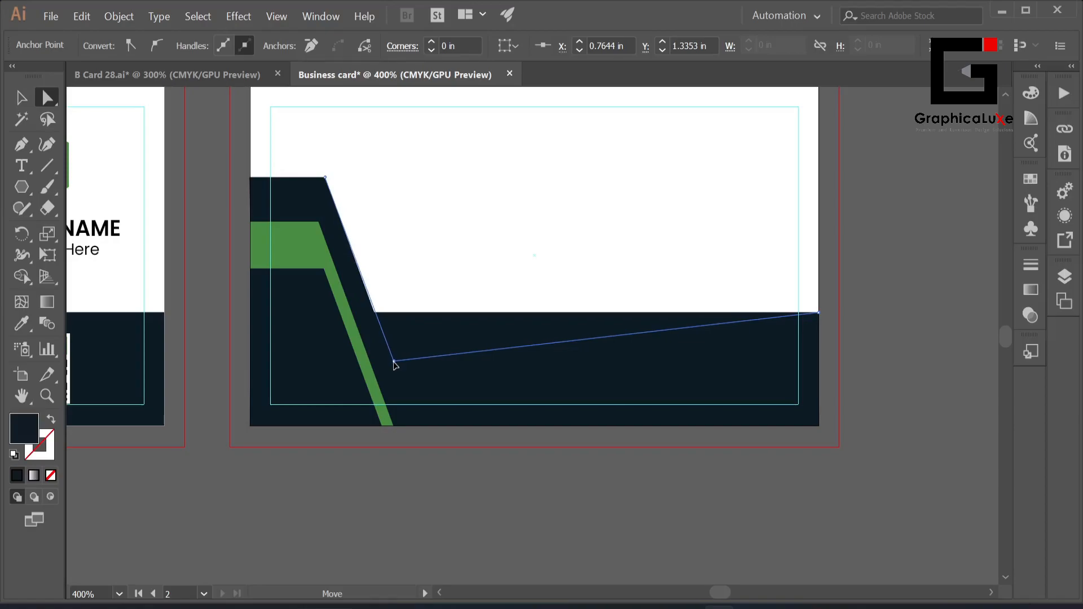
pyautogui.moveTo(395, 366); pyautogui.dragTo(395, 364)
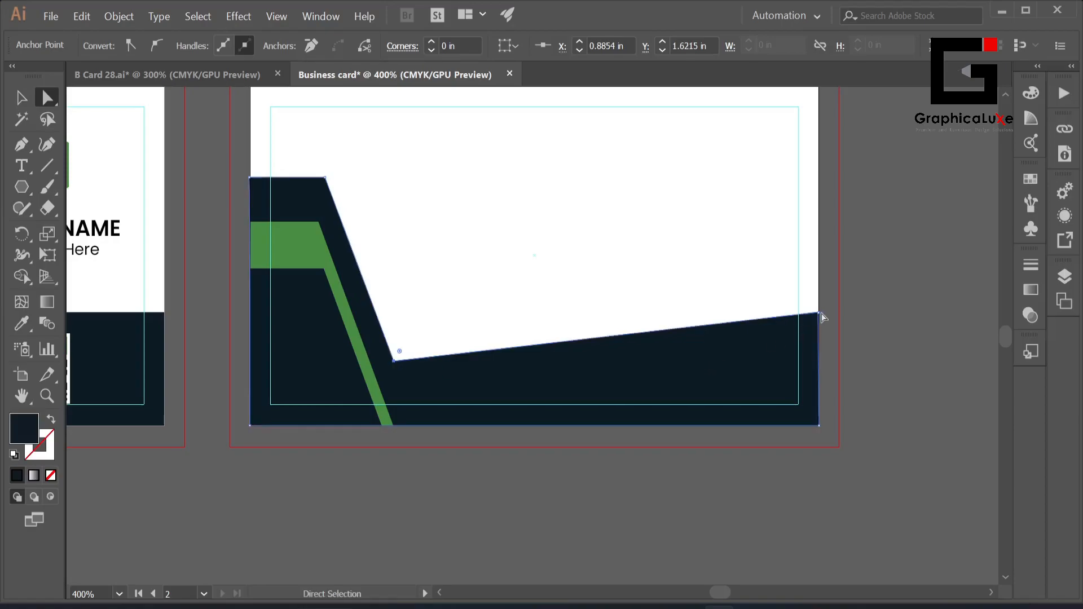
pyautogui.moveTo(819, 314); pyautogui.dragTo(818, 361)
pyautogui.click(892, 312)
pyautogui.hotkey('ctrl', '-')
pyautogui.hotkey('ctrl', '-')
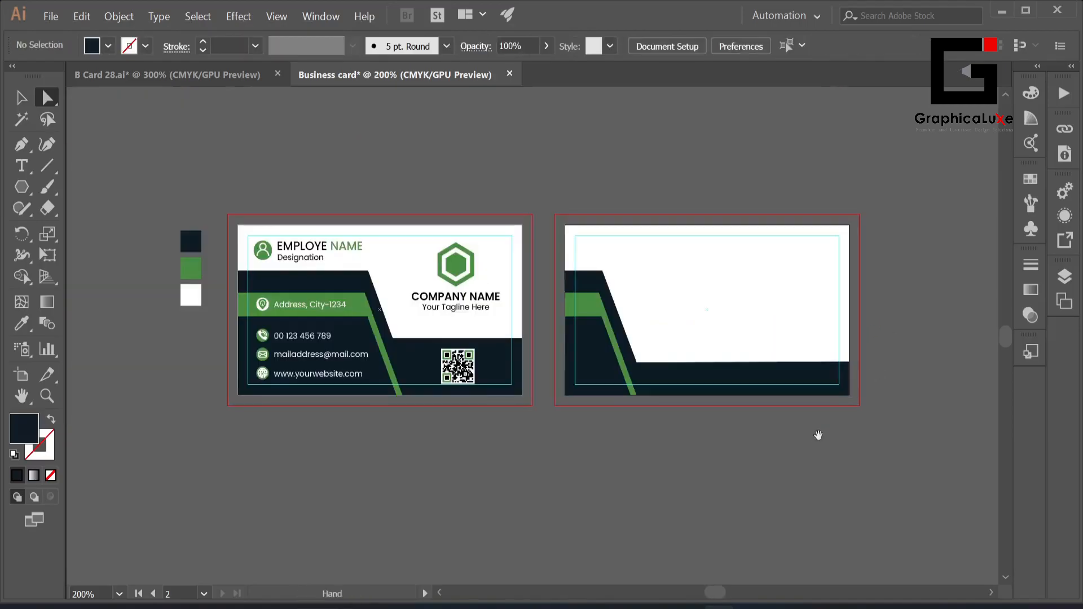
# Copy the front's logo and company name group to the back card's white area, enlarge it and position it there
pyautogui.moveTo(818, 436); pyautogui.dragTo(688, 471)
pyautogui.scroll(1, 669, 462)
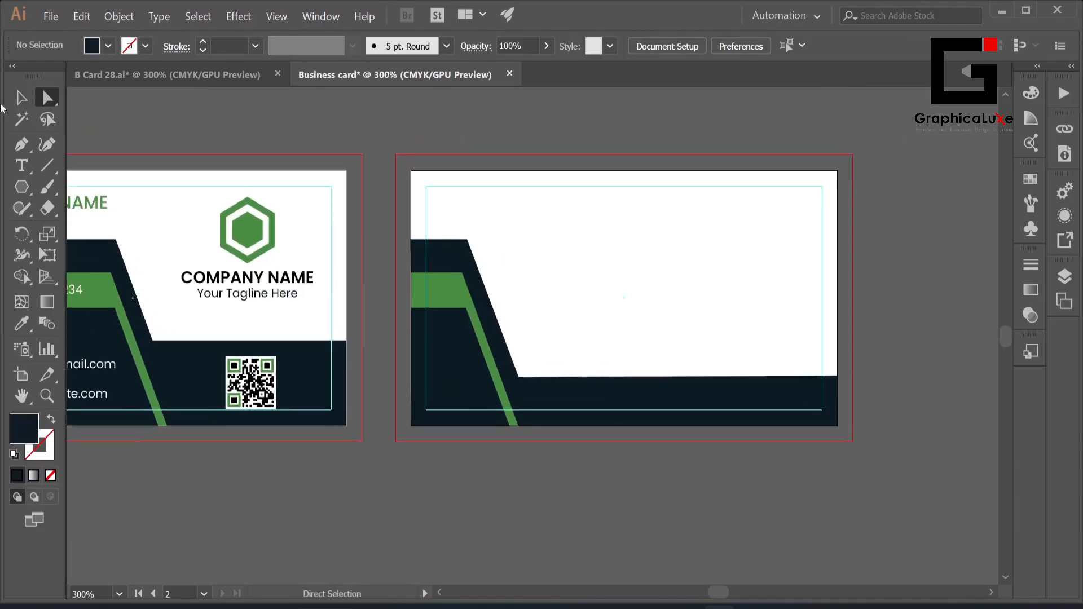
pyautogui.click(21, 97)
pyautogui.moveTo(252, 259); pyautogui.dragTo(649, 260)
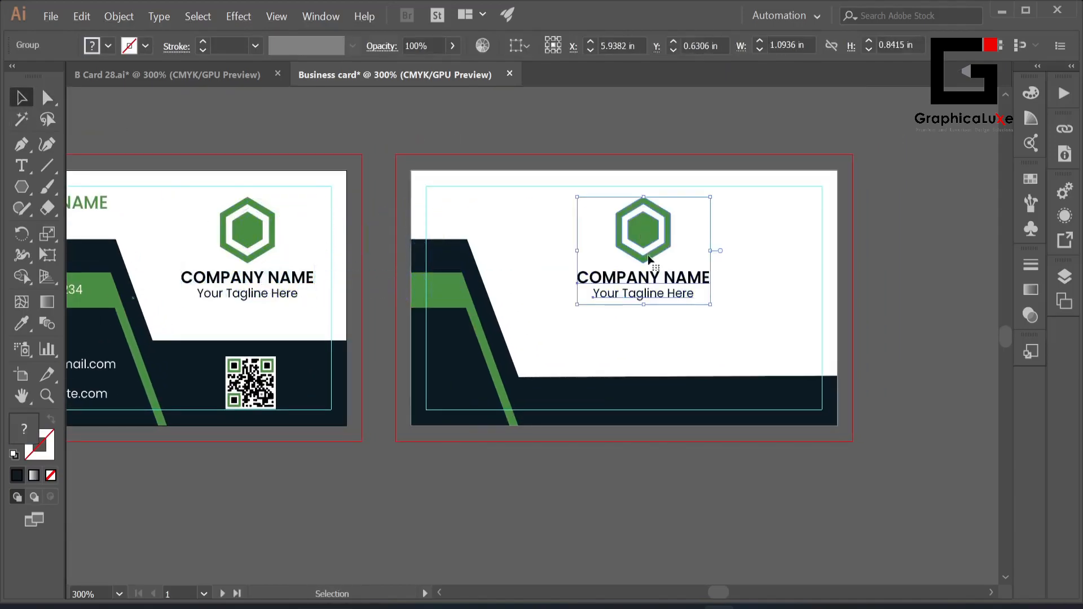
pyautogui.moveTo(644, 305); pyautogui.dragTo(643, 331)
pyautogui.moveTo(640, 239)
pyautogui.mouseDown()
pyautogui.moveTo(638, 251)
pyautogui.moveTo(650, 232)
pyautogui.mouseUp()
pyautogui.click(633, 120)
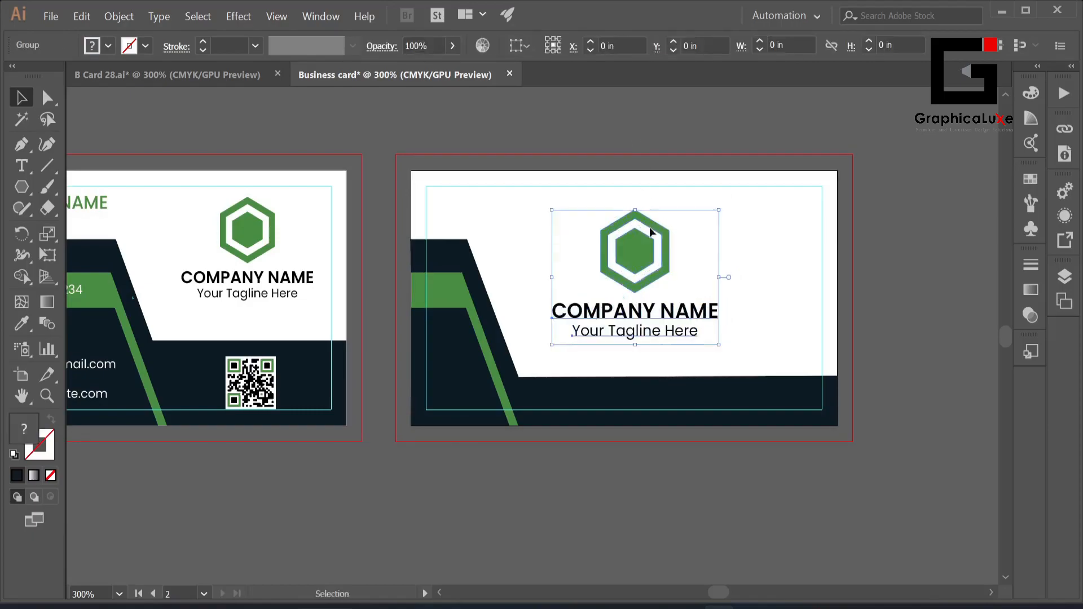
pyautogui.click(619, 113)
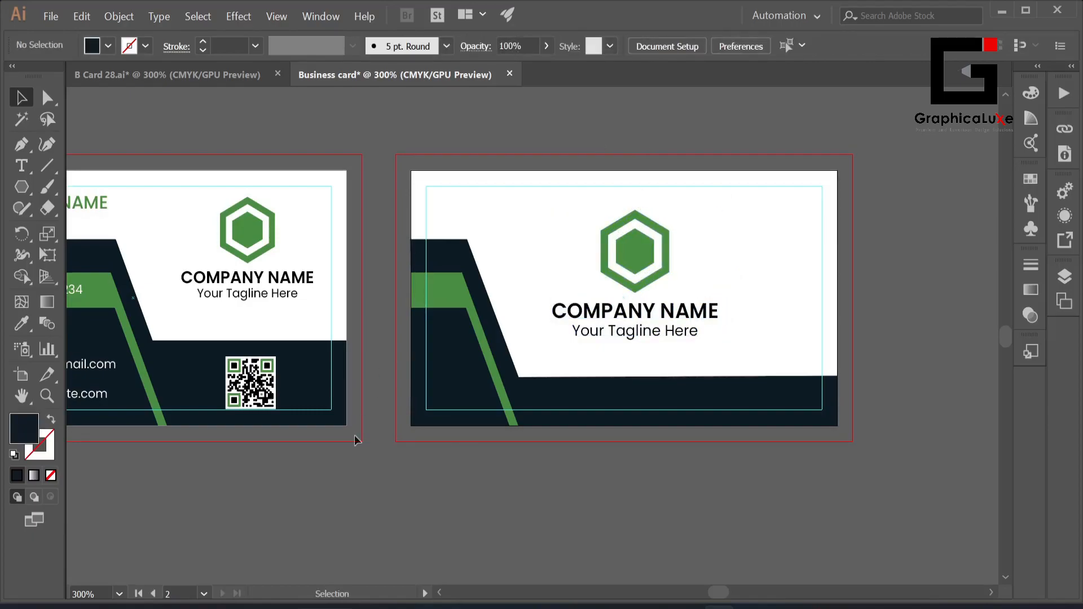
pyautogui.moveTo(355, 440); pyautogui.dragTo(527, 407)
pyautogui.click(223, 361)
pyautogui.moveTo(223, 361); pyautogui.dragTo(825, 369)
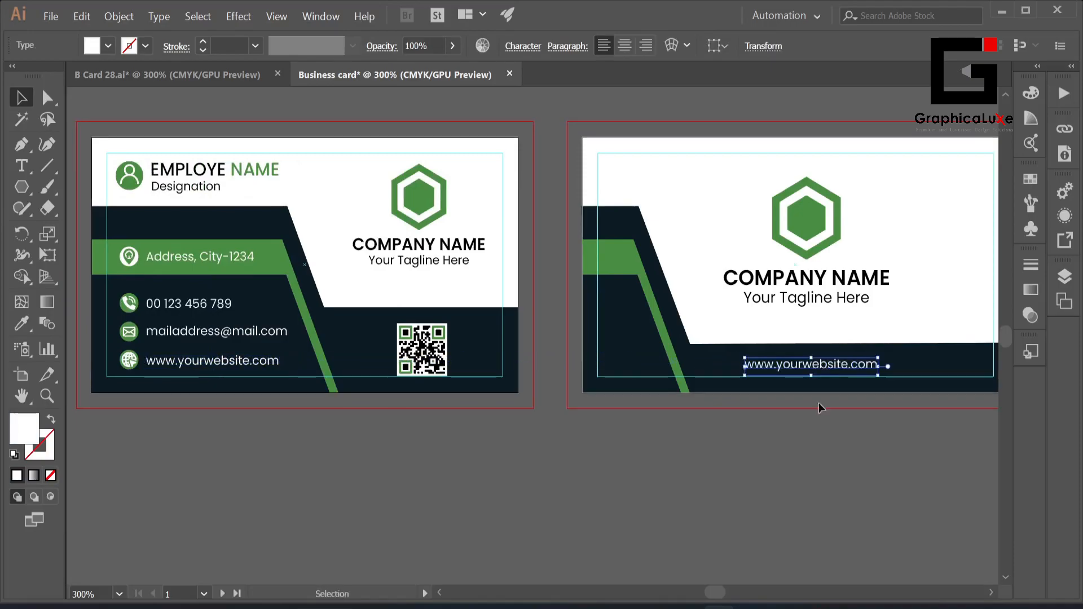
pyautogui.moveTo(830, 437); pyautogui.dragTo(691, 458)
pyautogui.click(690, 461)
# Moderately widen the character tracking of the back card's website text, keeping it below 200
pyautogui.click(675, 387)
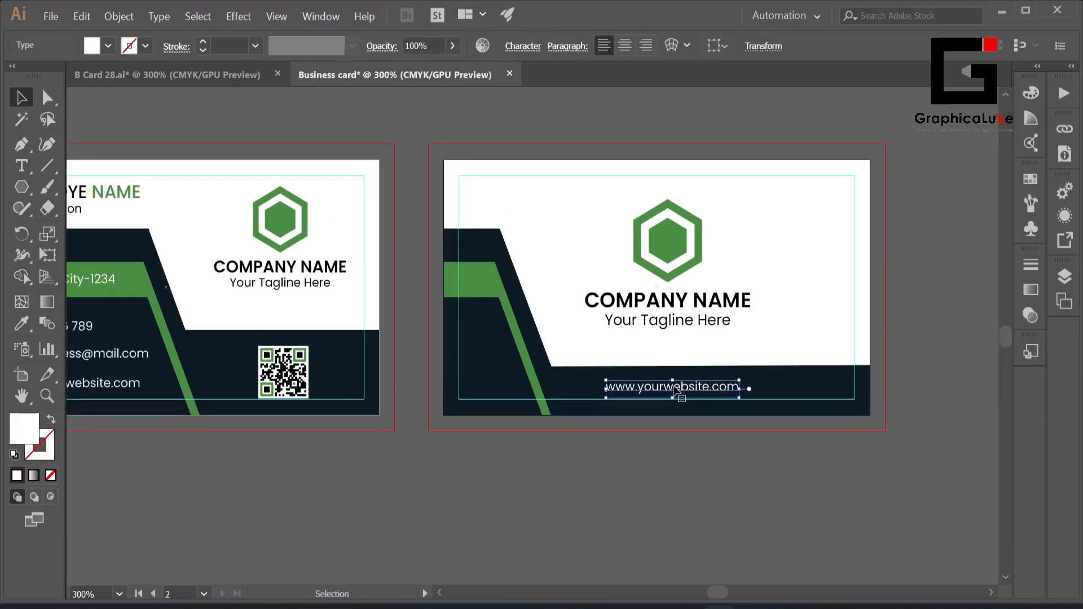
pyautogui.click(523, 46)
pyautogui.click(528, 174)
pyautogui.click(549, 456)
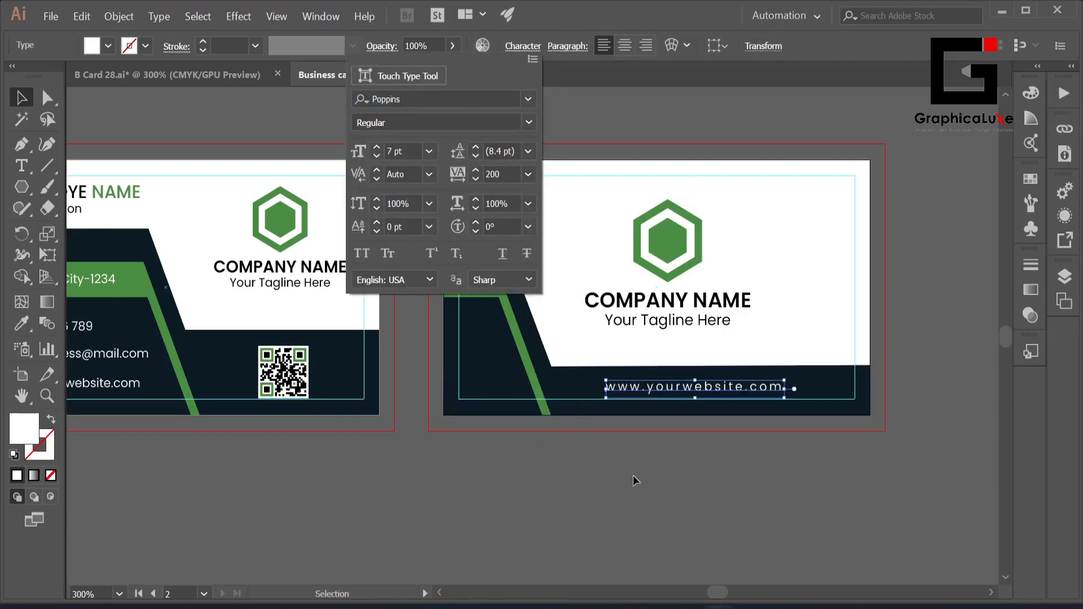
pyautogui.click(528, 174)
pyautogui.click(548, 437)
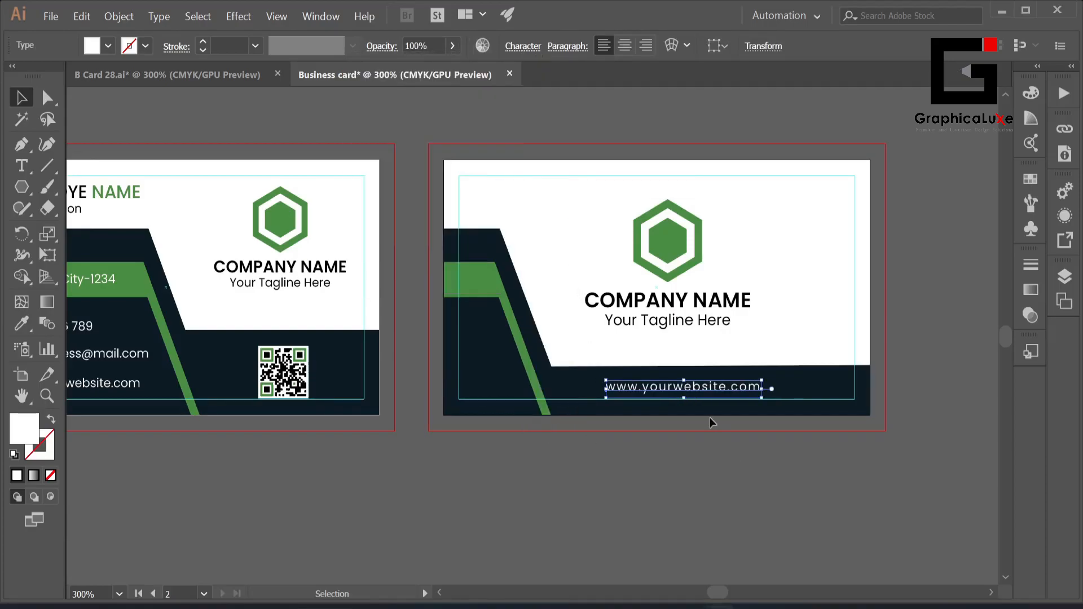
# Position the website text within the navy strip and align it with the logo group on their horizontal centres
pyautogui.click(710, 417)
pyautogui.moveTo(703, 387); pyautogui.dragTo(691, 391)
pyautogui.click(703, 486)
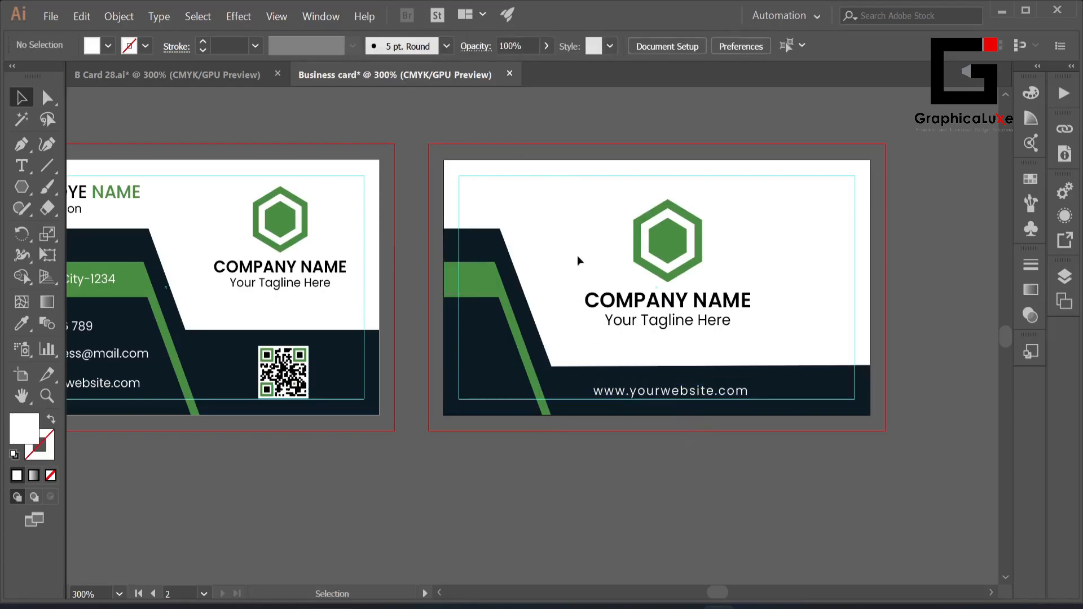
pyautogui.moveTo(578, 259); pyautogui.dragTo(654, 398)
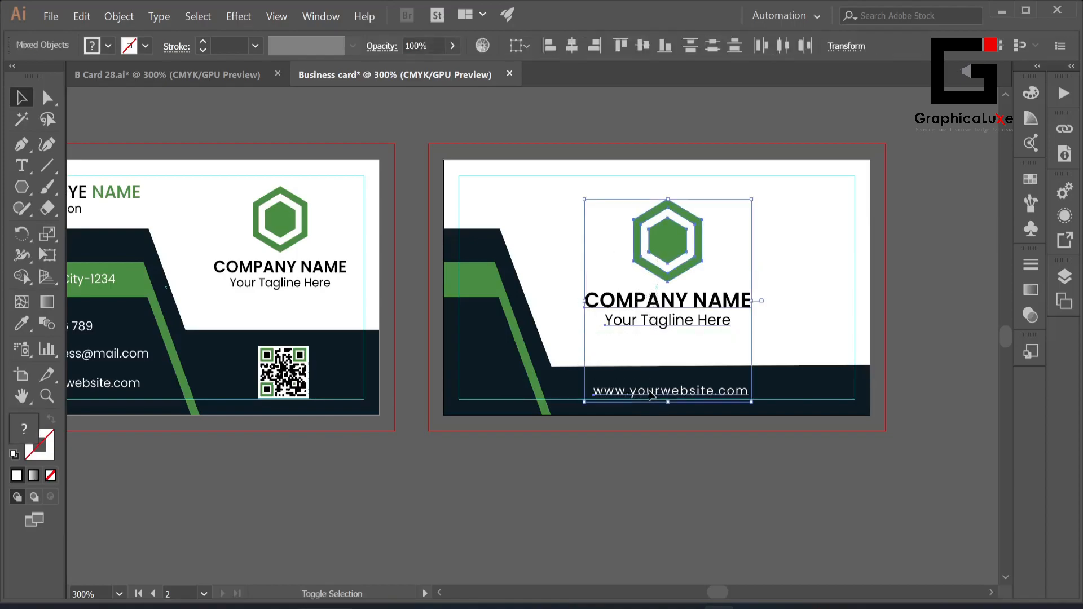
pyautogui.click(572, 46)
pyautogui.click(681, 515)
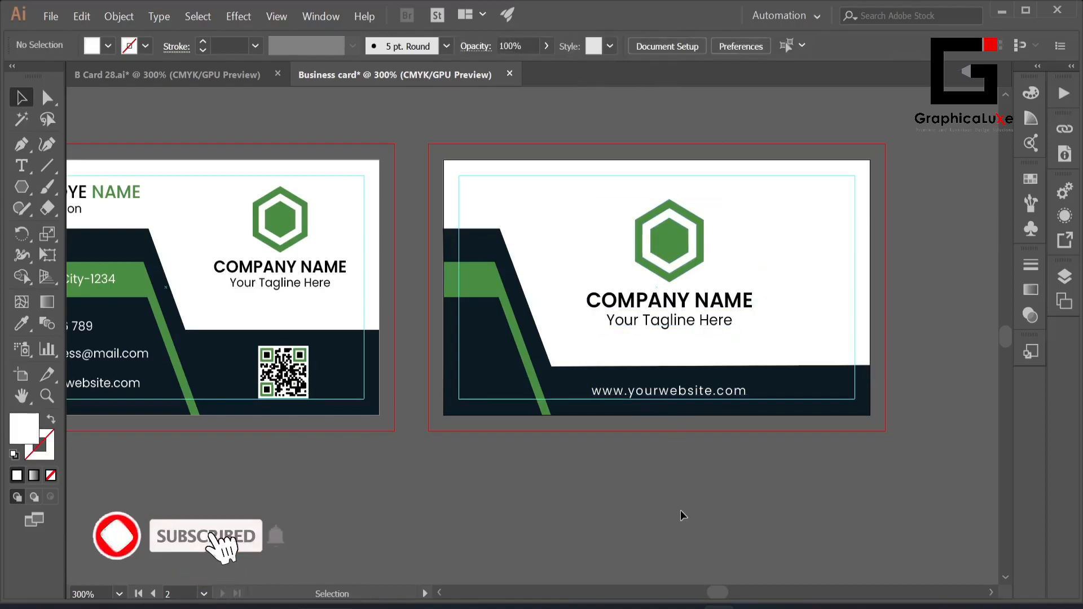
pyautogui.moveTo(605, 493); pyautogui.dragTo(778, 496)
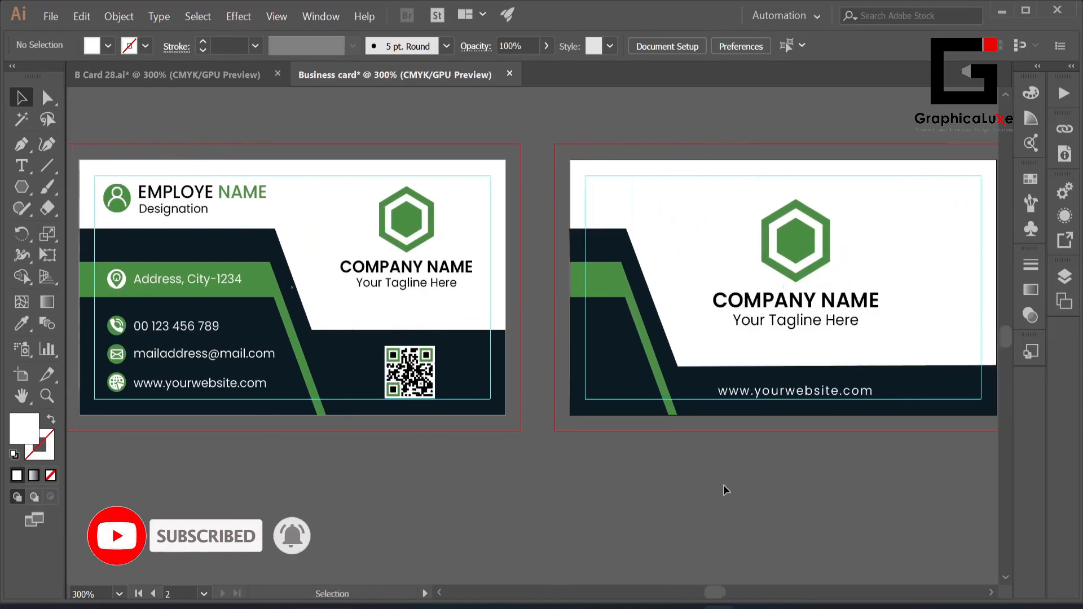
pyautogui.moveTo(744, 489); pyautogui.dragTo(737, 492)
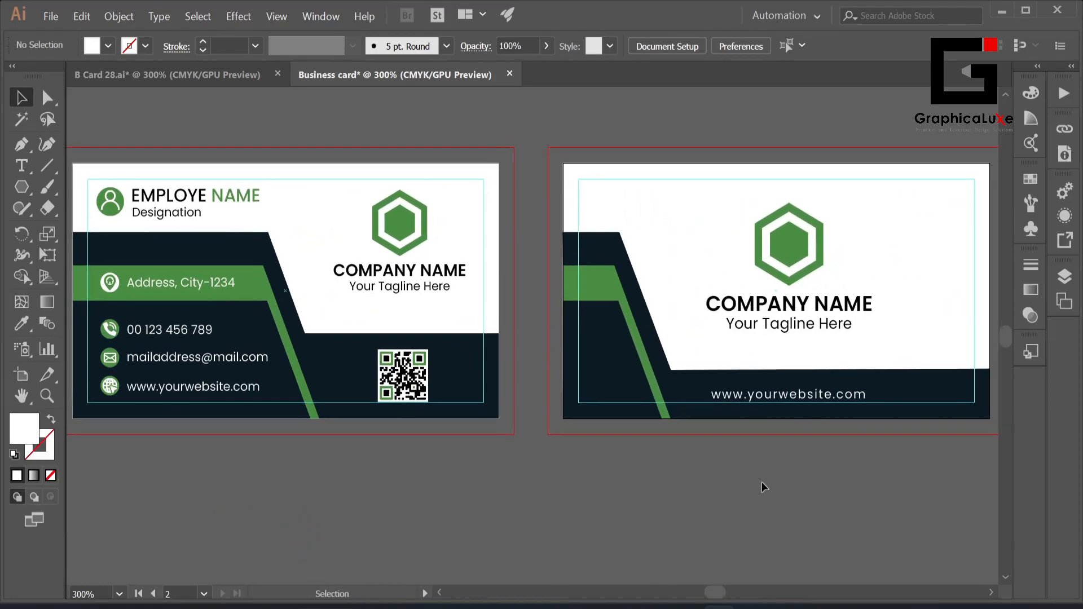